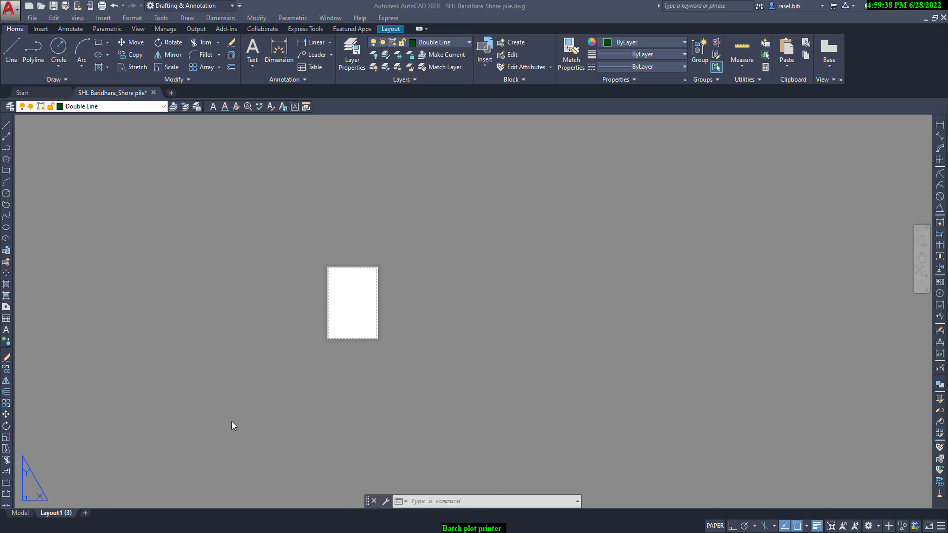
Set Layout1's page setup to the ECOSYS M4125idn printer with A3 paper
click(186, 413)
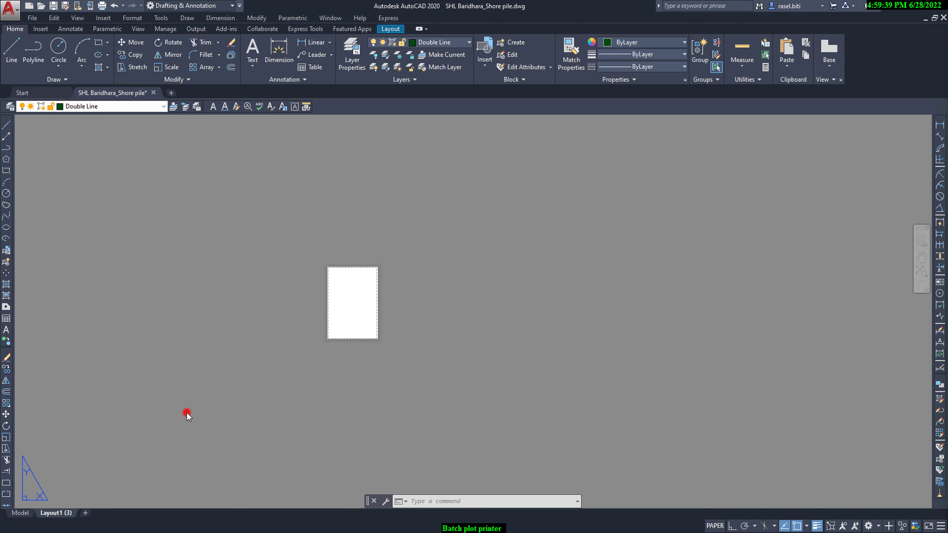
right_click(59, 516)
click(234, 302)
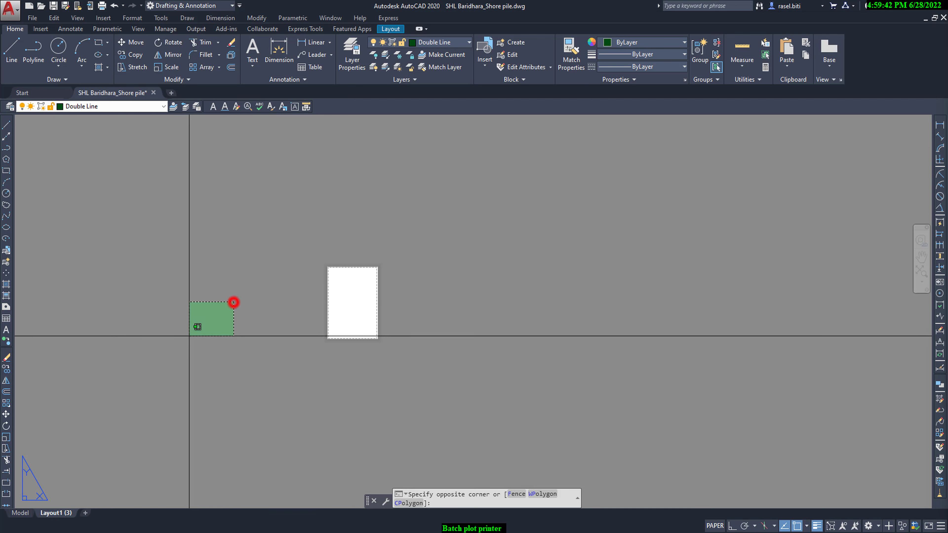
click(96, 434)
right_click(59, 516)
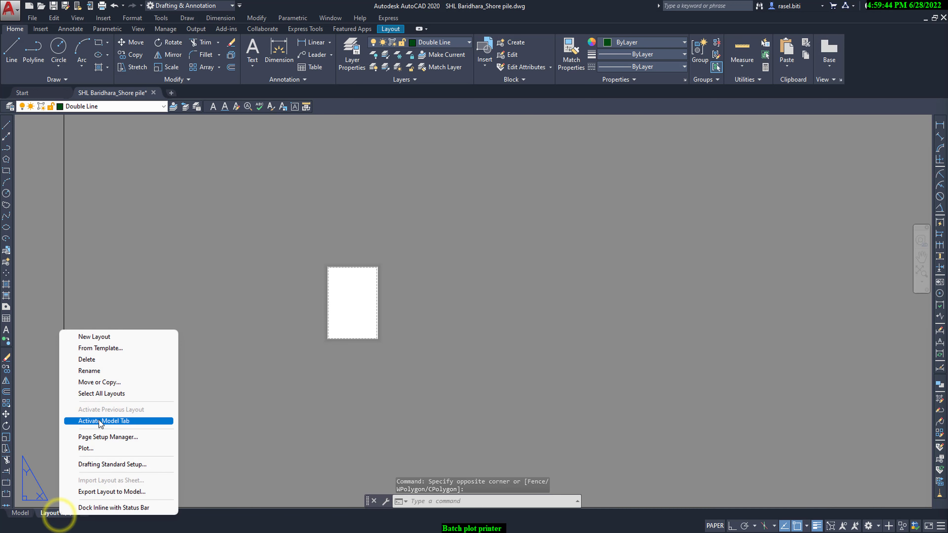
click(105, 440)
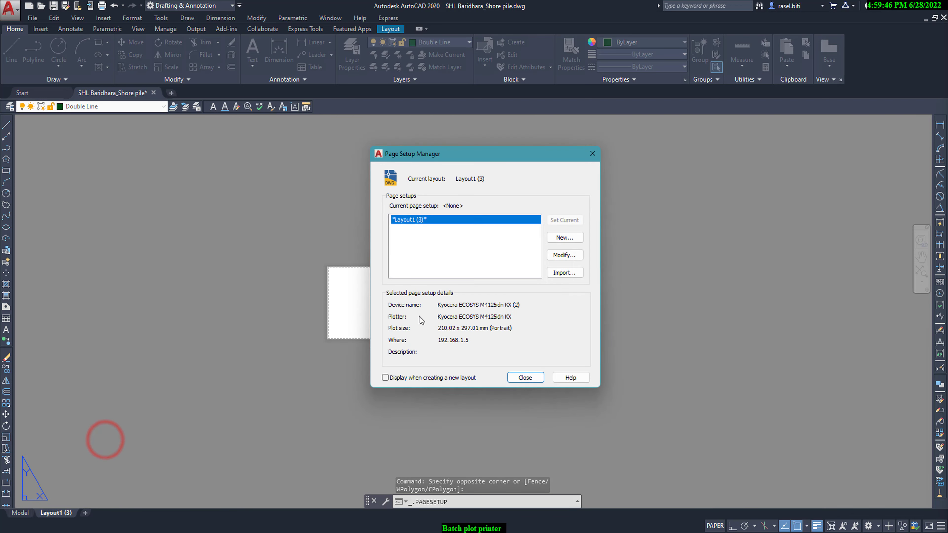
click(561, 259)
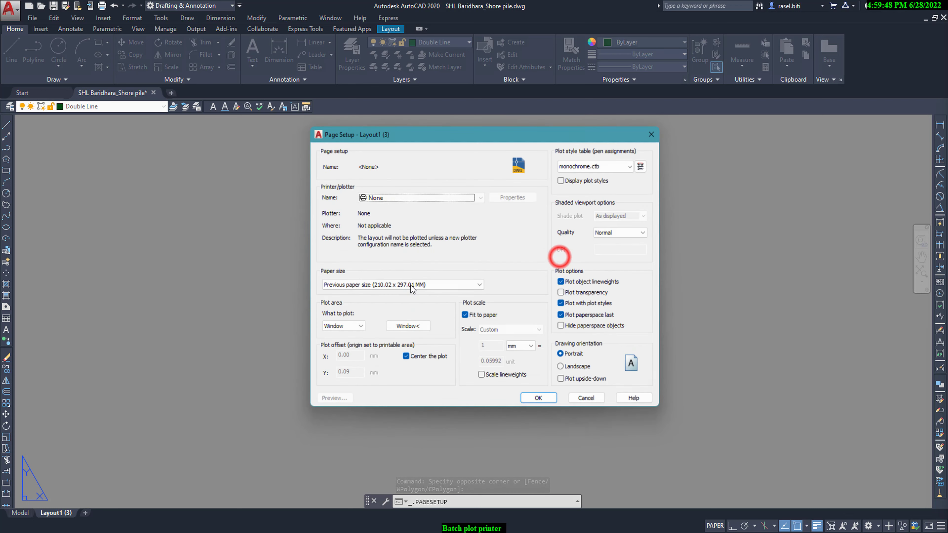
click(397, 197)
click(391, 245)
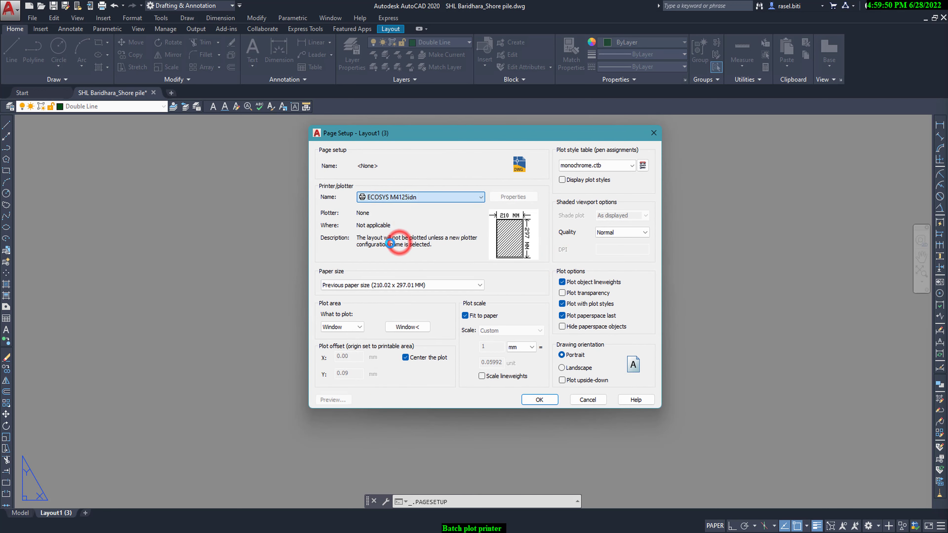
click(400, 284)
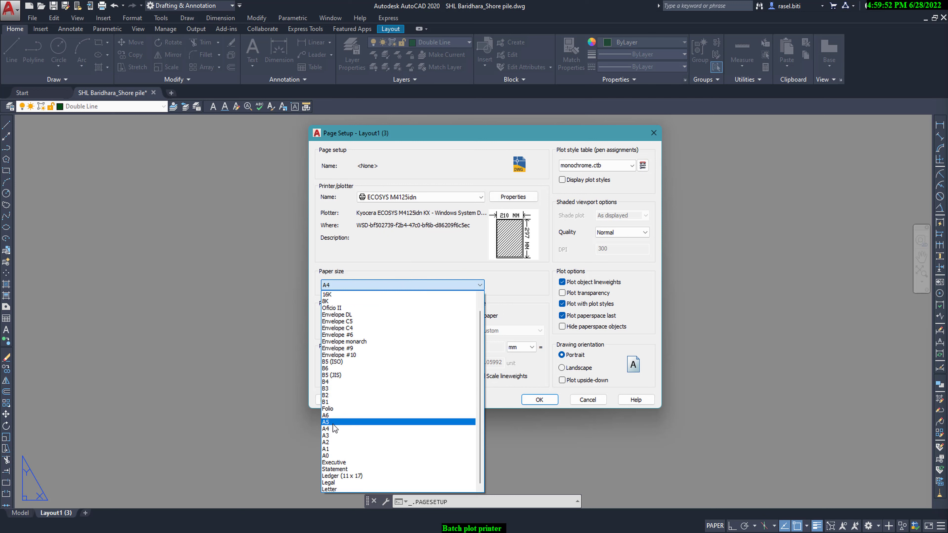
click(331, 435)
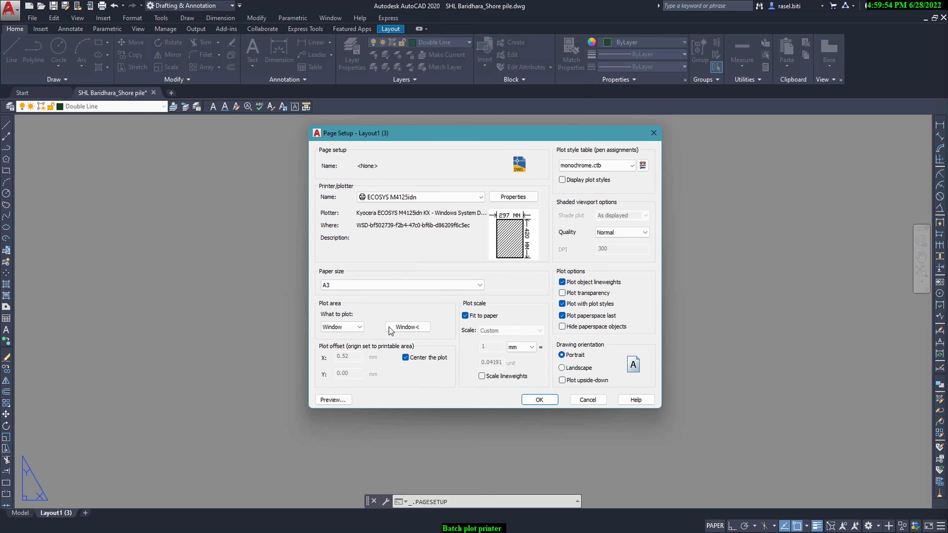
Plot the Layout area at 1 inch = 1 unit in portrait, and apply the page setup
click(360, 331)
click(330, 336)
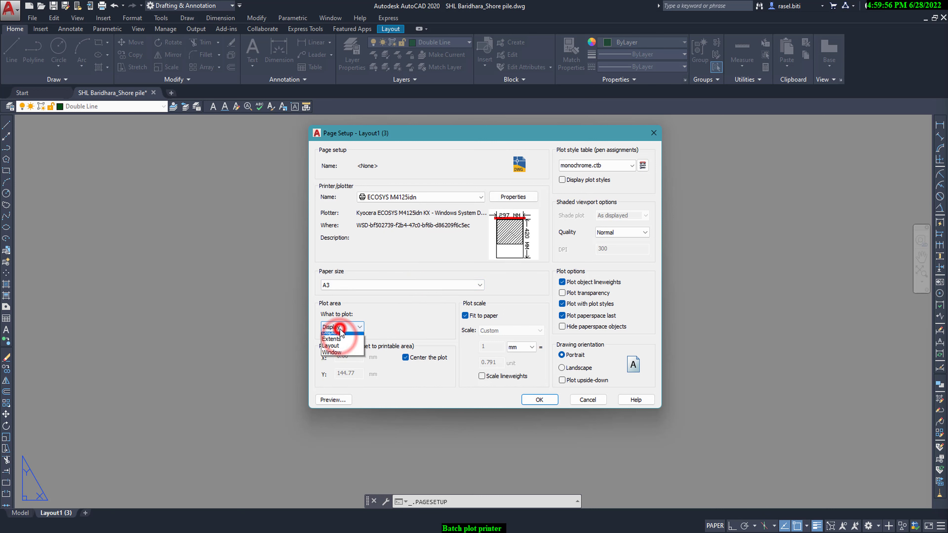
click(340, 326)
click(330, 349)
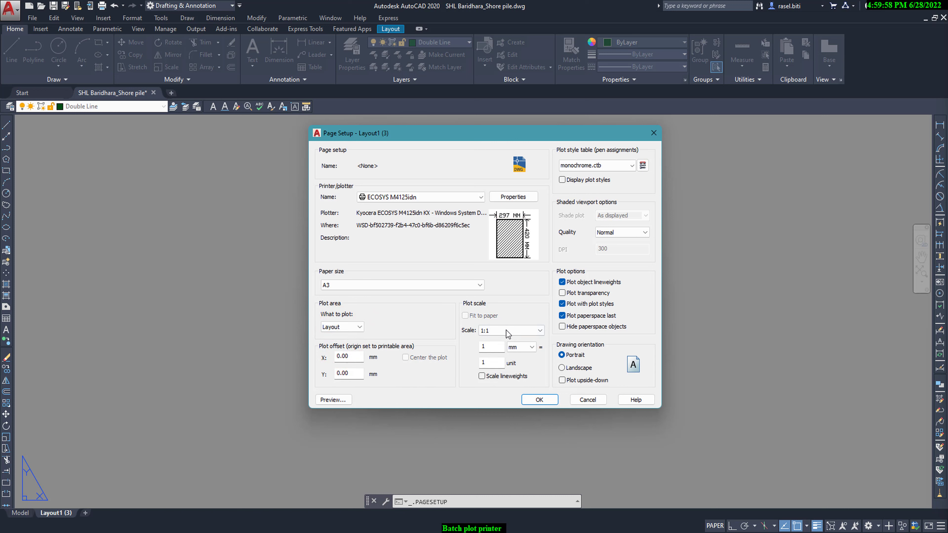
click(522, 351)
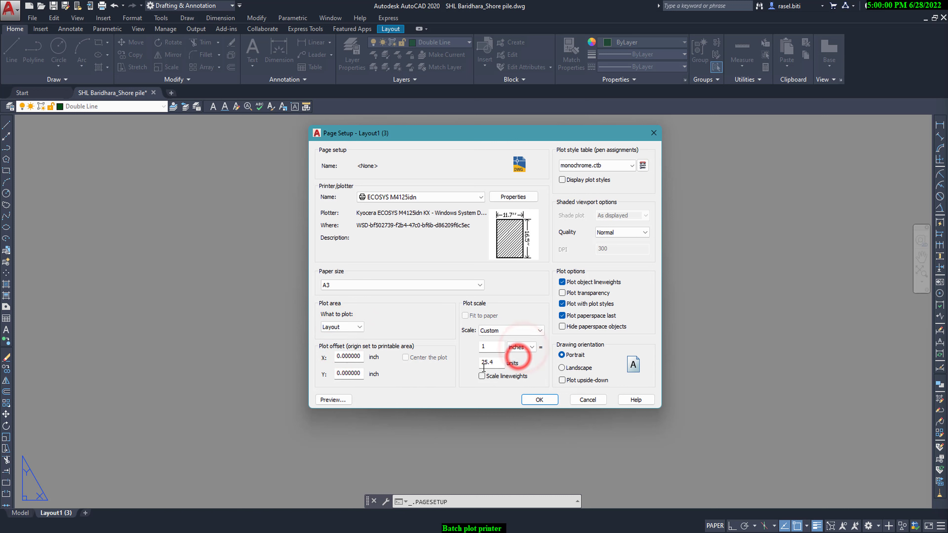
text(1)
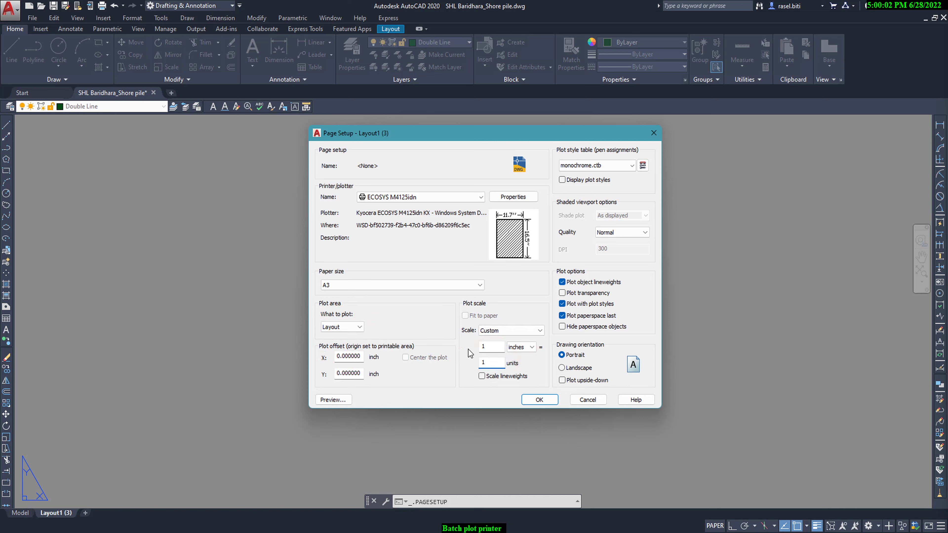
click(540, 400)
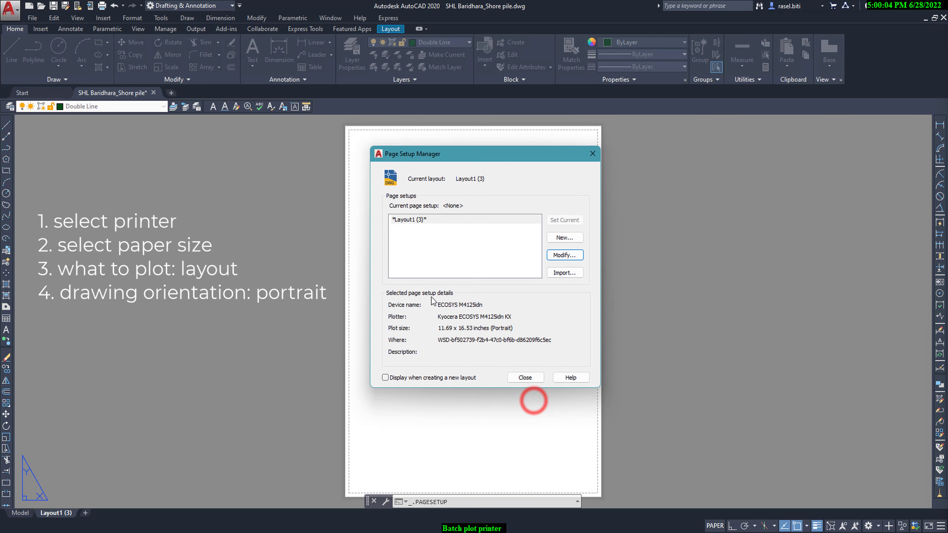
click(522, 377)
scroll(406, 246, down, 3)
scroll(414, 243, up, 2)
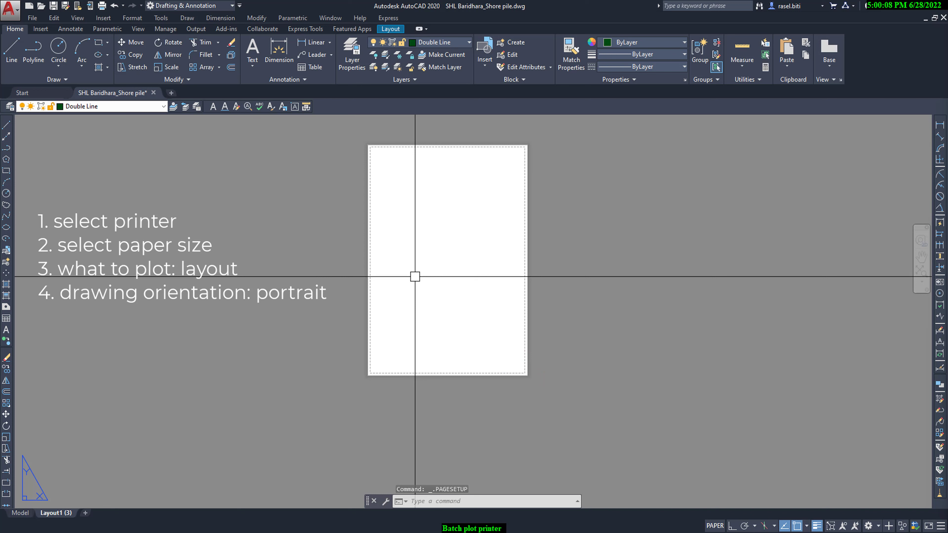
Insert the 'title' block from the Blocks palette (search 'title') onto Layout1
text(I)
key(Return)
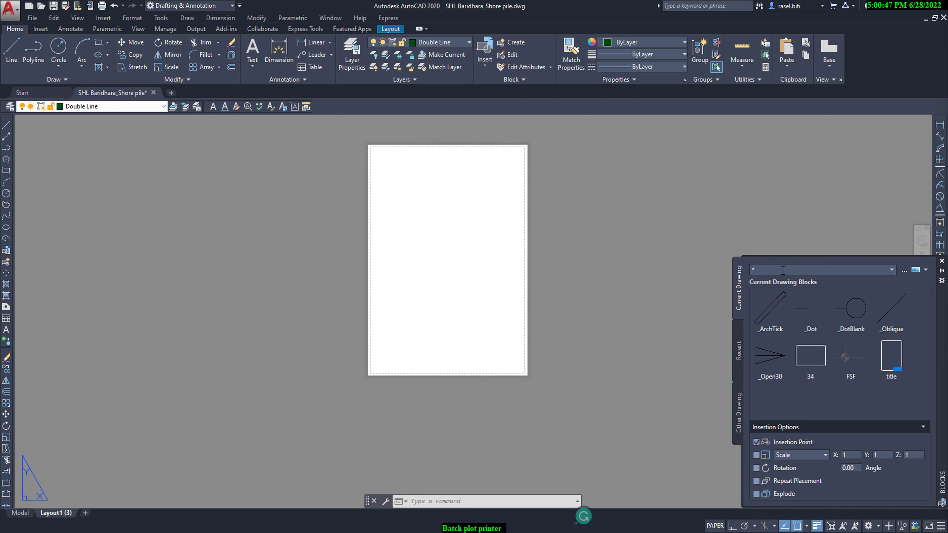
text(title)
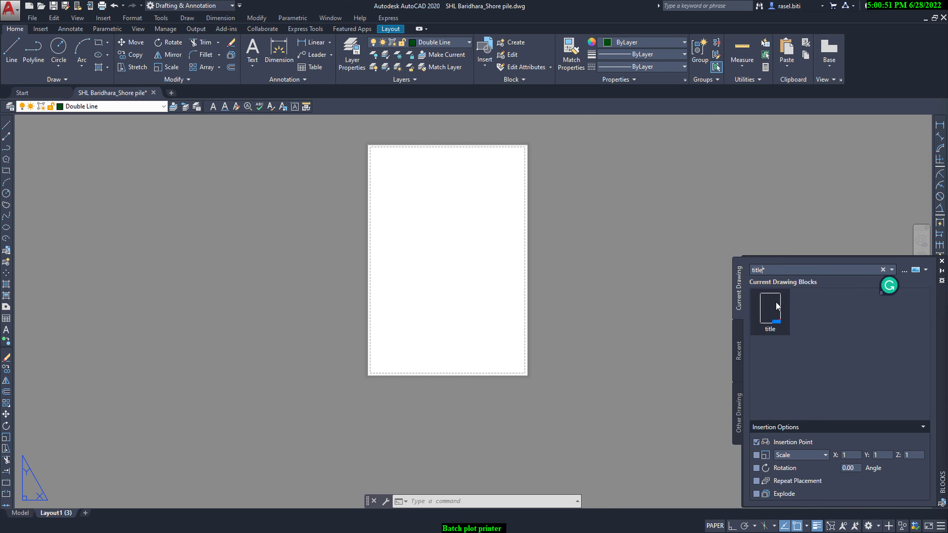
drag(773, 304, 462, 345)
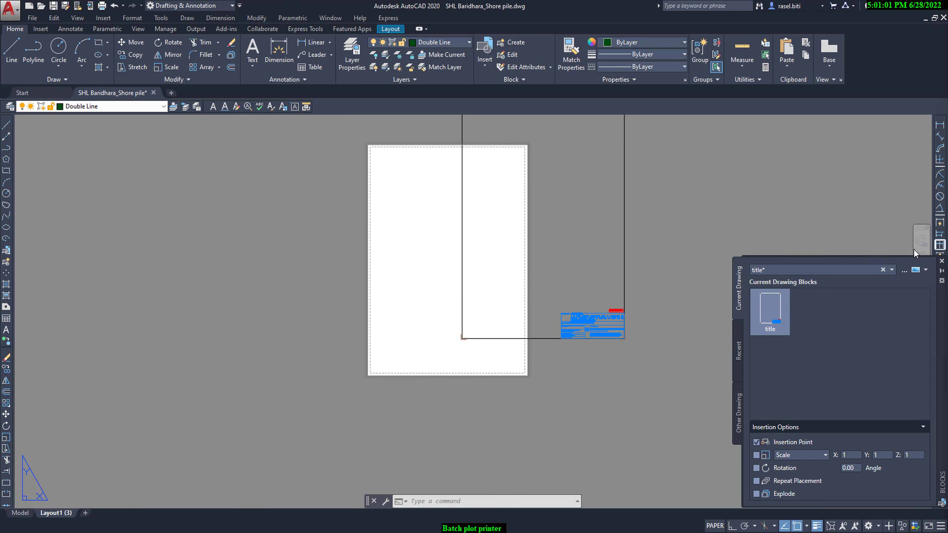
Place the dragged title block on Layout1
click(941, 261)
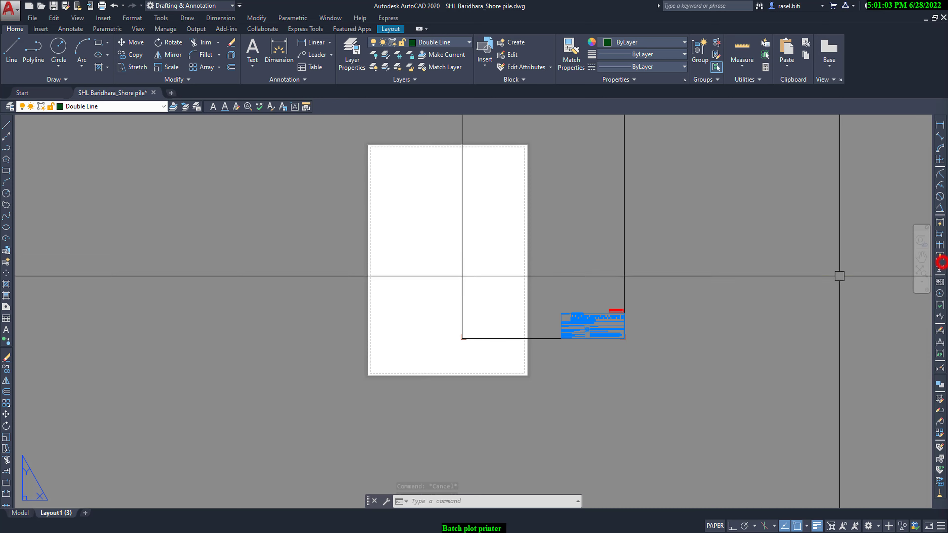
scroll(544, 318, down, 2)
scroll(535, 364, up, 2)
scroll(440, 362, up, 4)
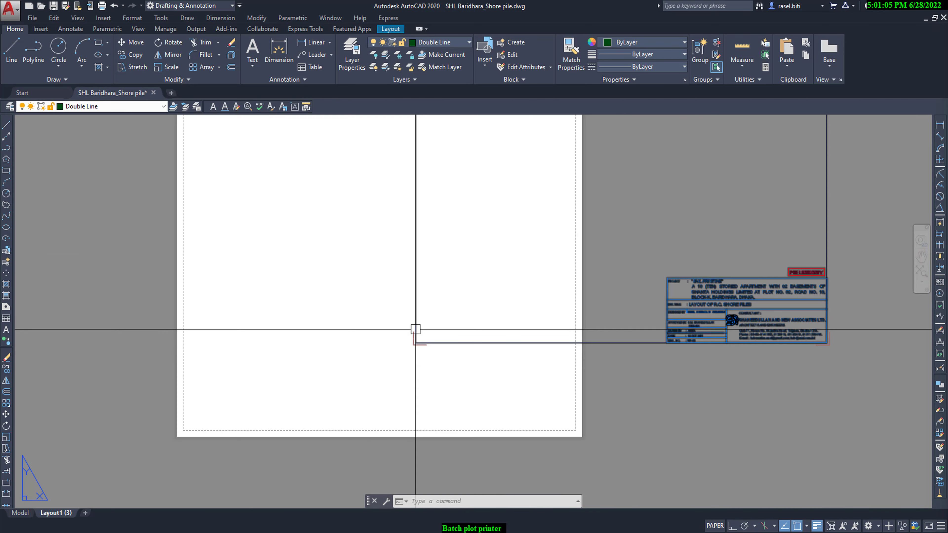
Move the title block so its frame's lower-left corner sits on the A3 sheet corner
click(421, 322)
click(392, 349)
right_click(391, 351)
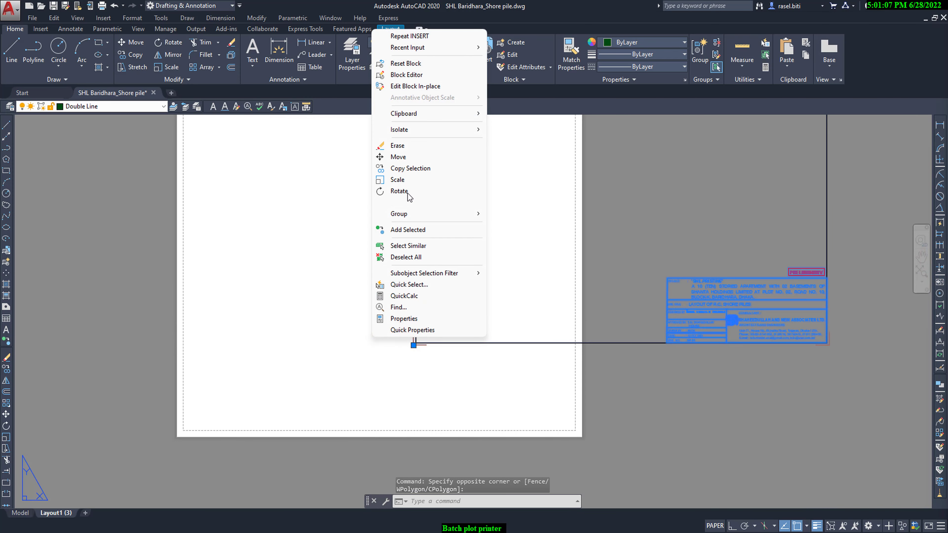
click(398, 158)
scroll(412, 346, up, 4)
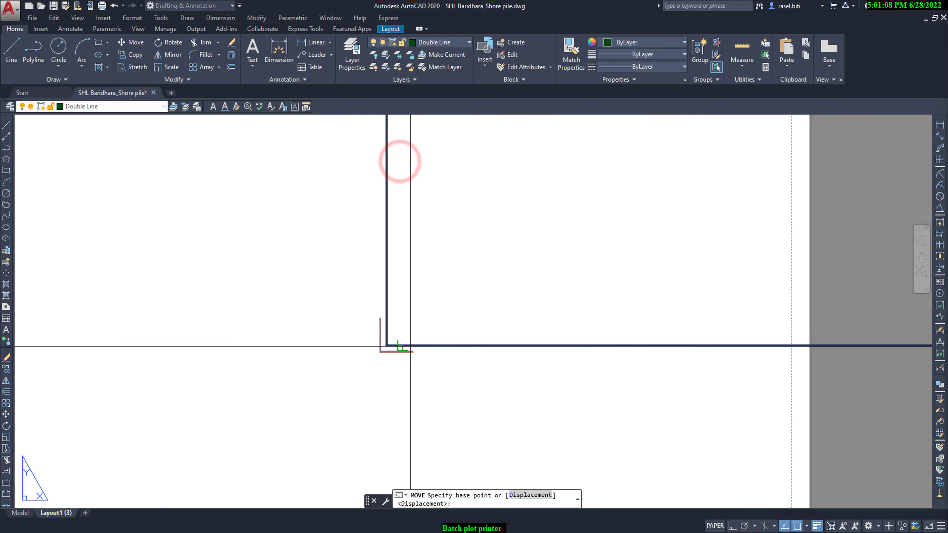
click(380, 350)
scroll(380, 351, down, 2)
scroll(380, 351, down, 2)
scroll(263, 340, up, 5)
scroll(273, 328, up, 2)
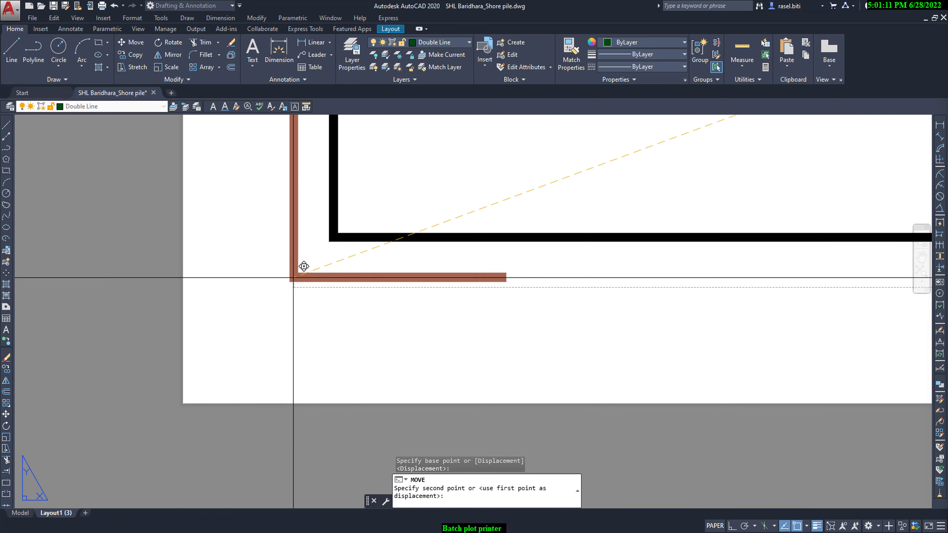
scroll(298, 268, up, 6)
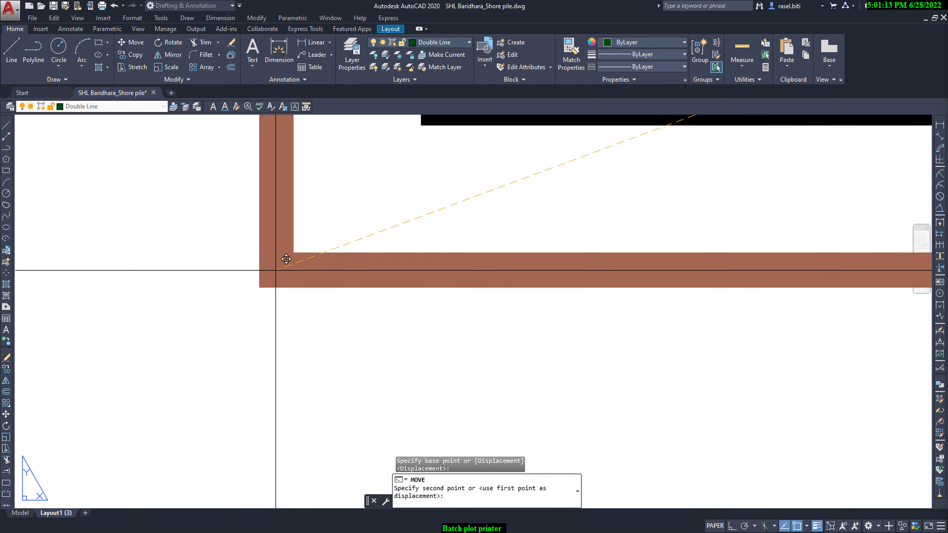
click(276, 271)
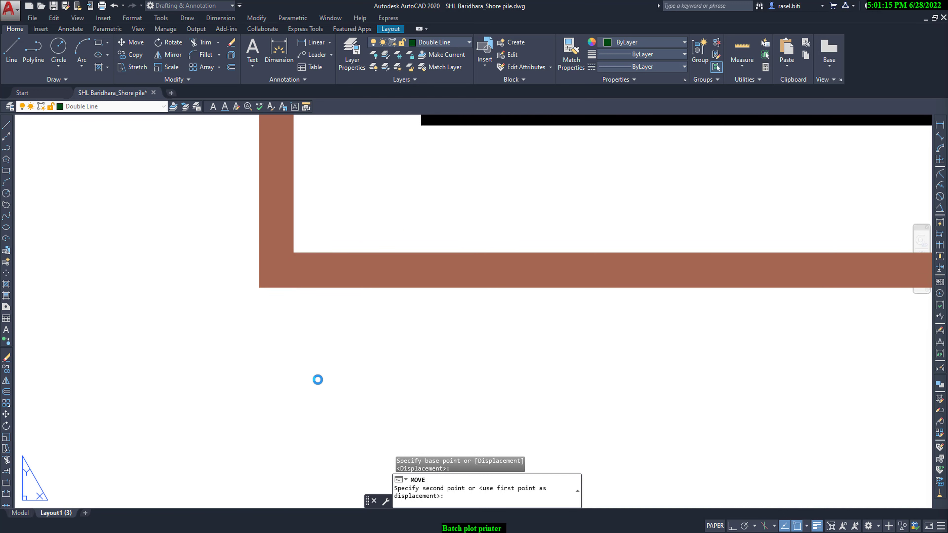
scroll(317, 378, down, 2)
scroll(315, 377, down, 4)
scroll(307, 377, down, 1)
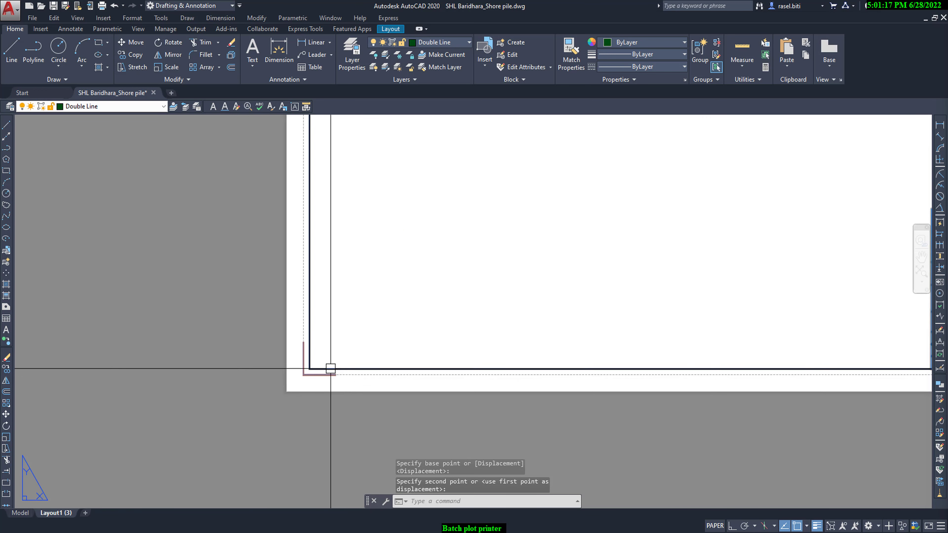
scroll(328, 375, down, 3)
scroll(376, 311, up, 4)
scroll(440, 334, down, 4)
scroll(448, 319, up, 2)
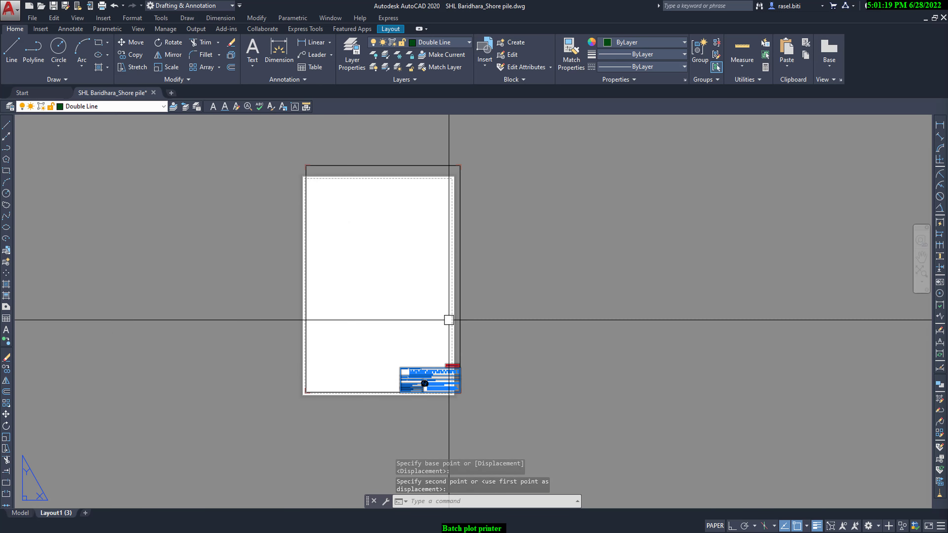
Bring up the Edit Block Definition dialog with the 'title' block chosen
click(479, 144)
scroll(454, 377, up, 2)
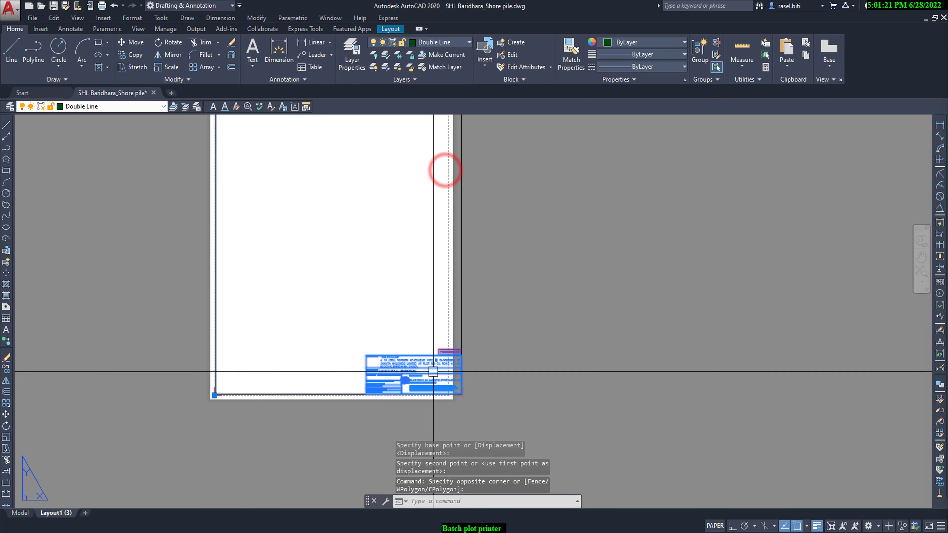
text(be)
key(Return)
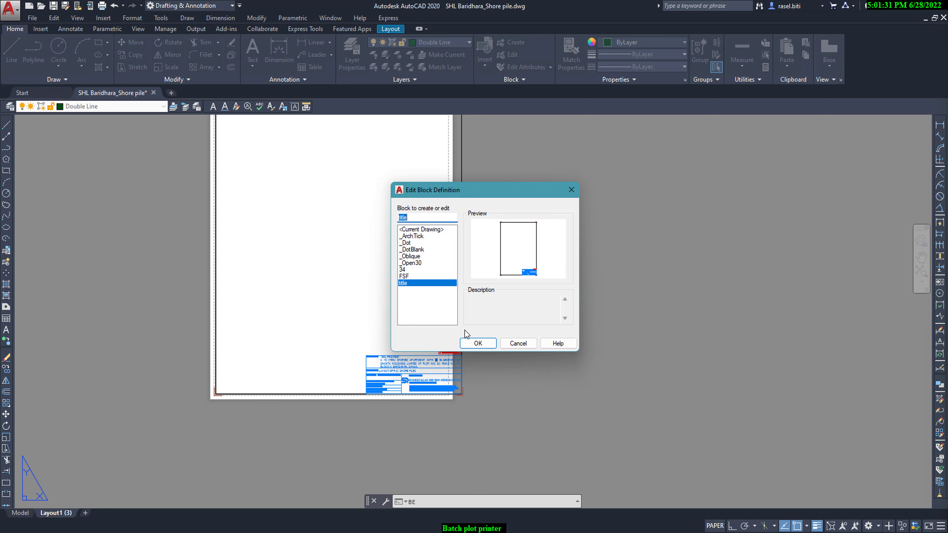
click(487, 342)
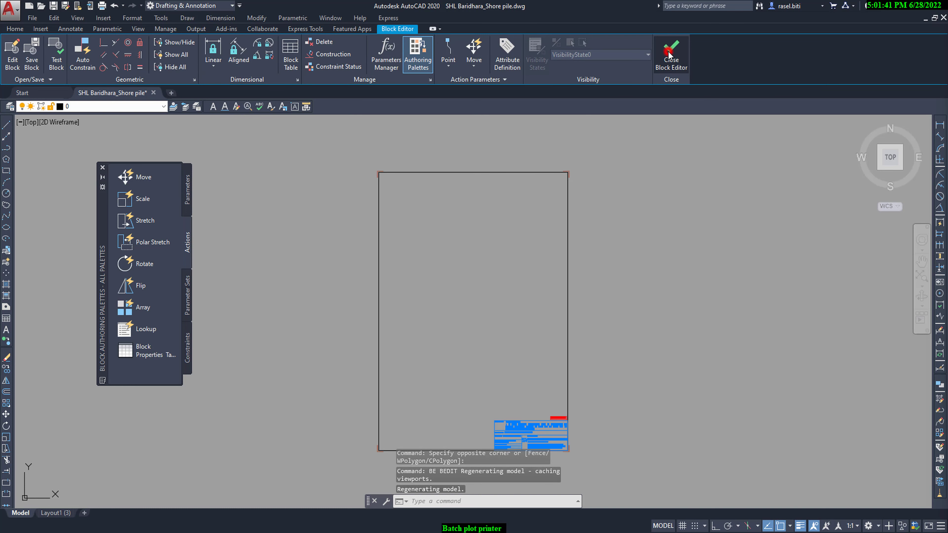
click(668, 55)
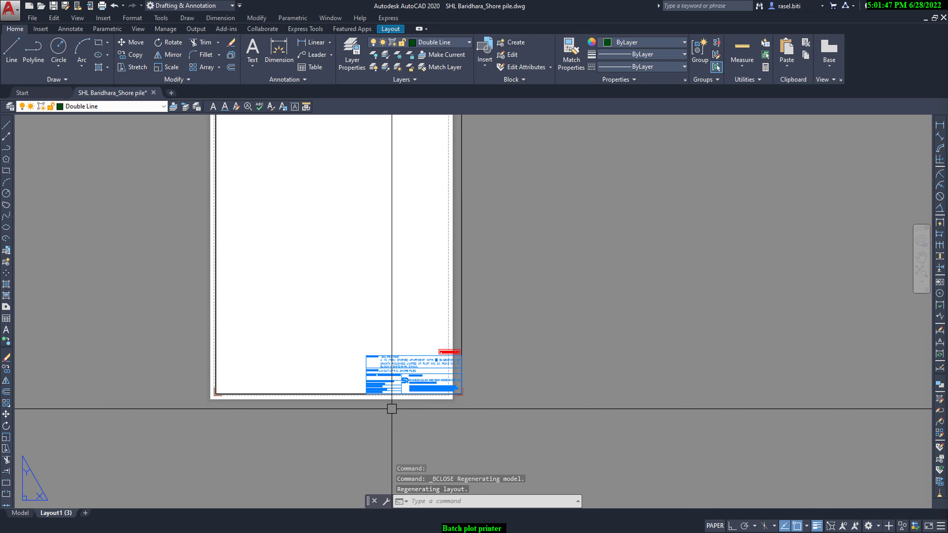
scroll(425, 334, down, 4)
Open the title block for in-place reference editing via Edit Block In-place
click(498, 182)
click(382, 396)
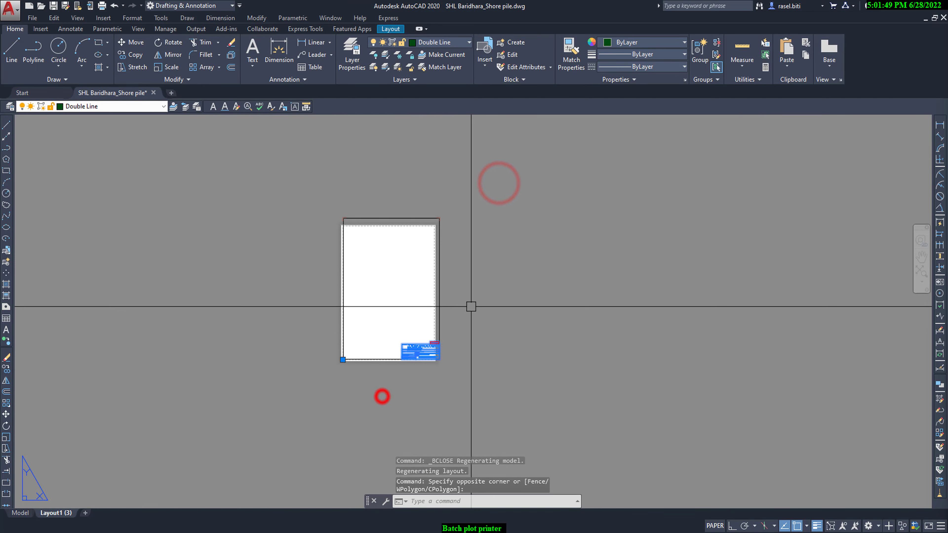
right_click(477, 291)
click(522, 282)
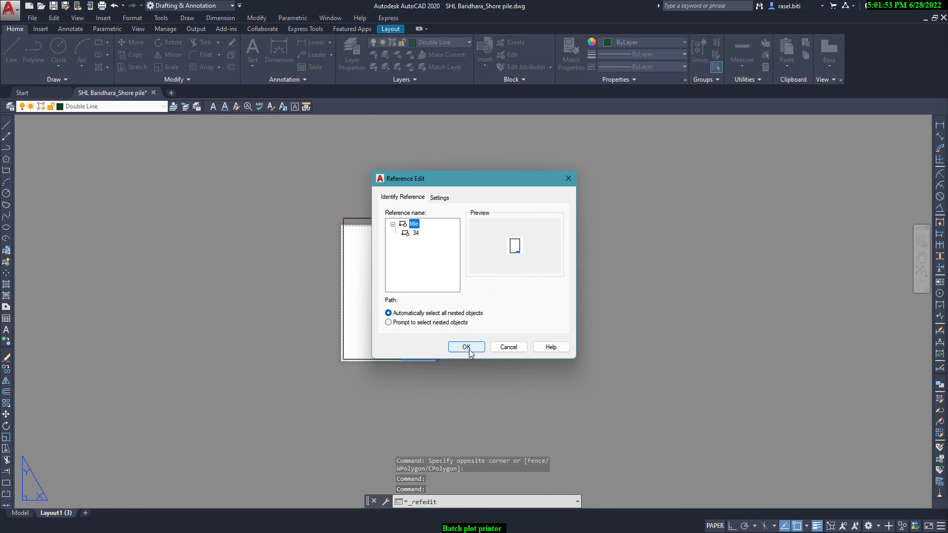
click(467, 347)
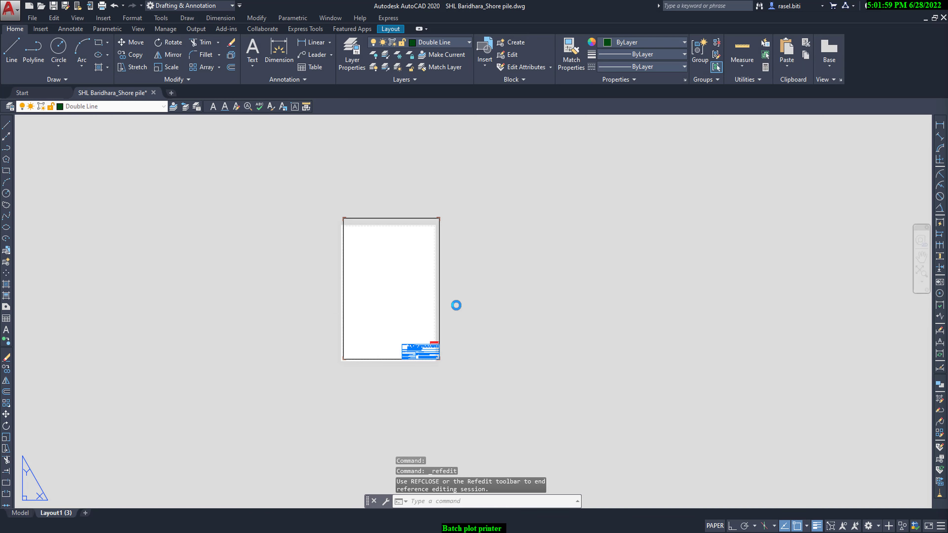
Window-select all of the title block's contents inside the reference edit
scroll(458, 197, up, 4)
scroll(458, 197, down, 4)
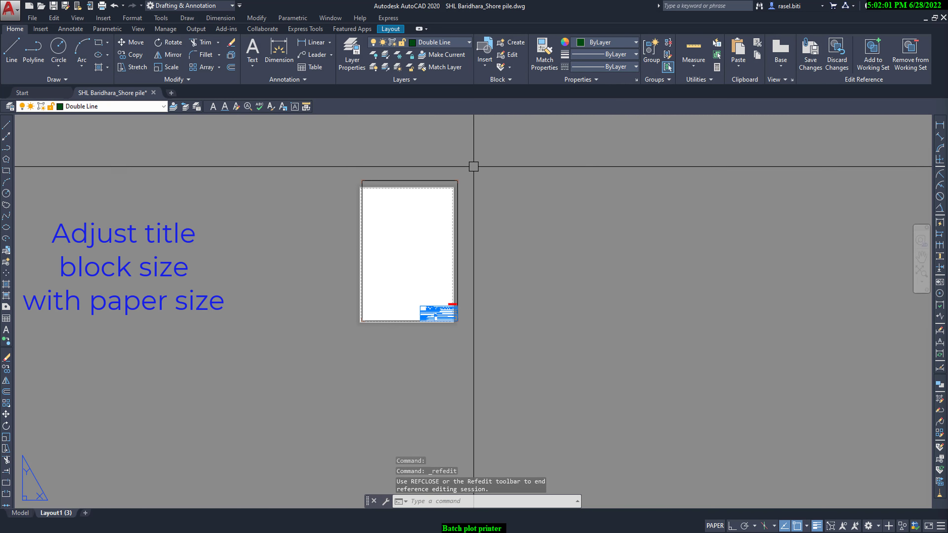
click(474, 165)
click(399, 392)
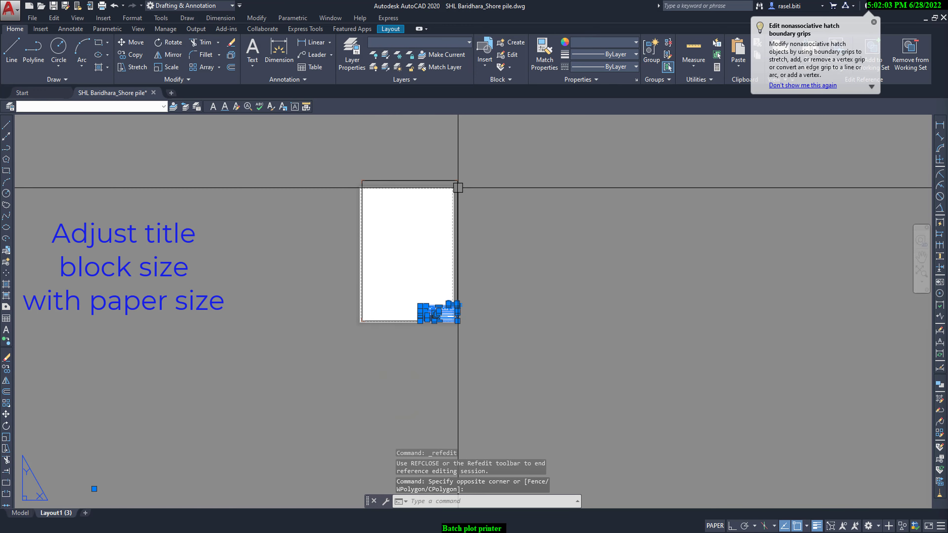
scroll(447, 374, up, 2)
scroll(409, 372, up, 5)
scroll(409, 371, down, 2)
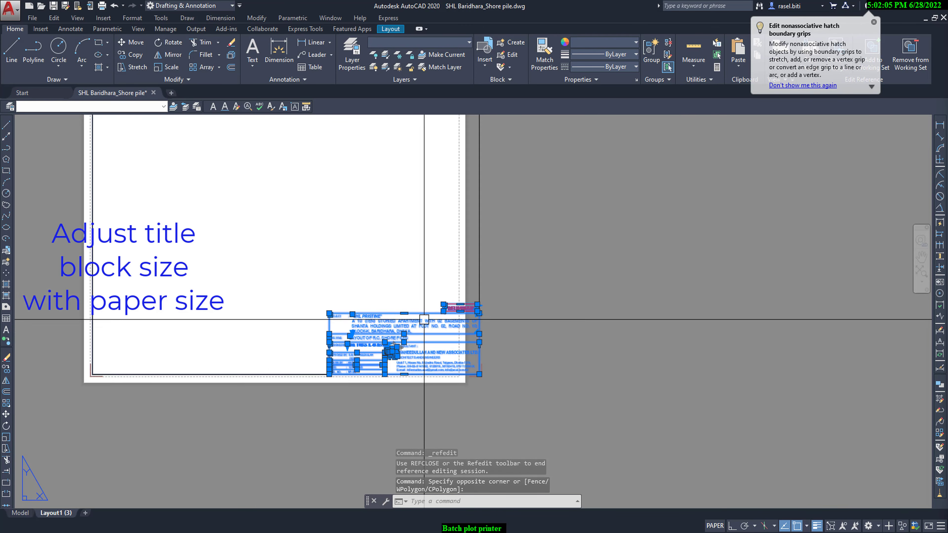
scroll(398, 363, down, 4)
scroll(390, 344, up, 4)
scroll(390, 344, up, 2)
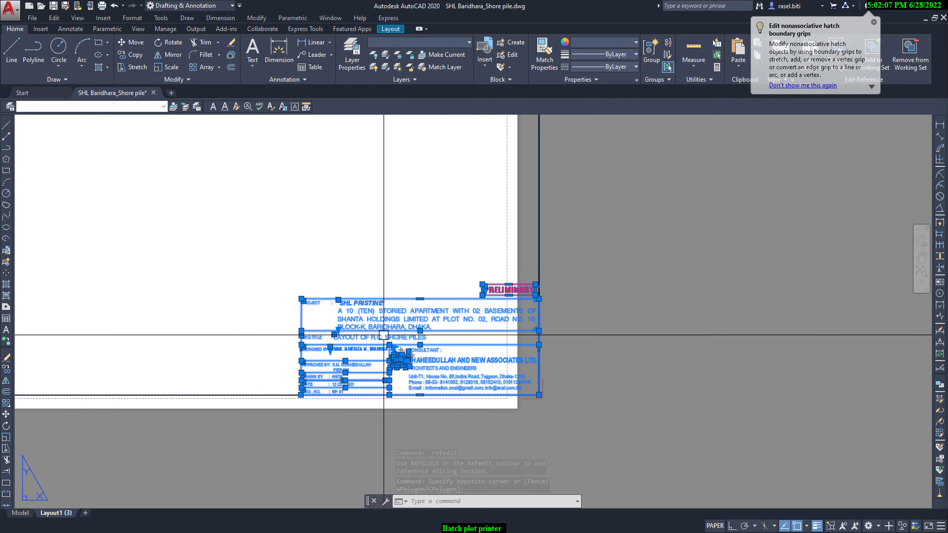
scroll(567, 355, down, 4)
scroll(568, 354, up, 4)
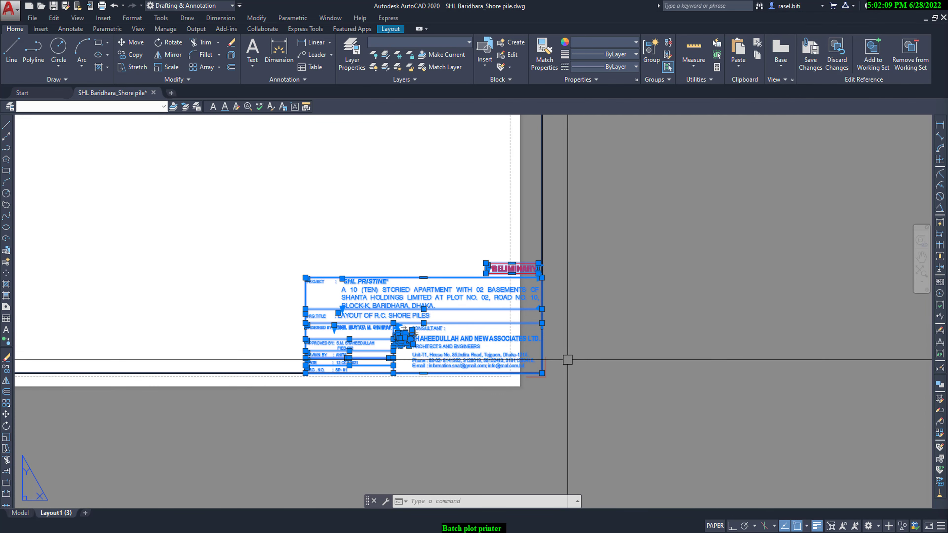
scroll(566, 359, up, 2)
Scale the title block by reference from the sheet's bottom-left corner to the sheet border
text(sc)
key(Return)
scroll(518, 331, down, 4)
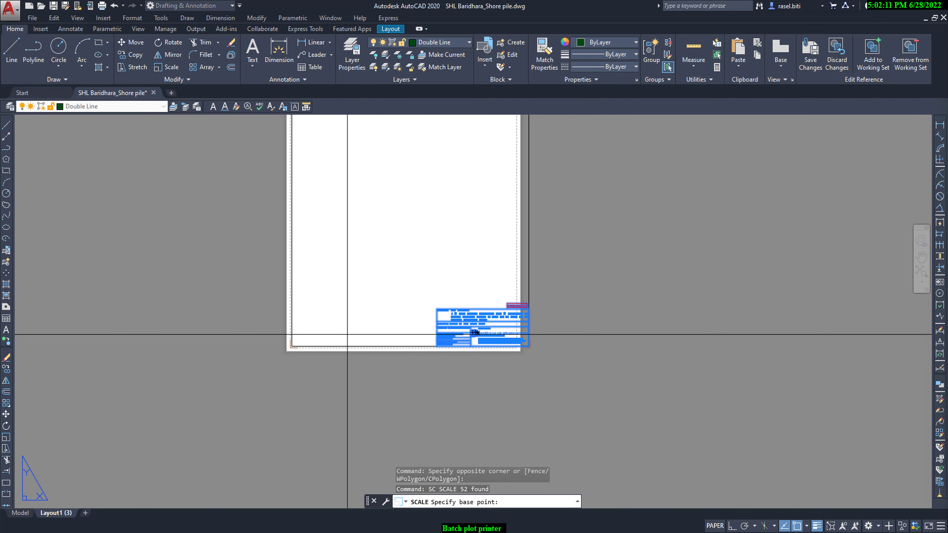
scroll(319, 347, up, 5)
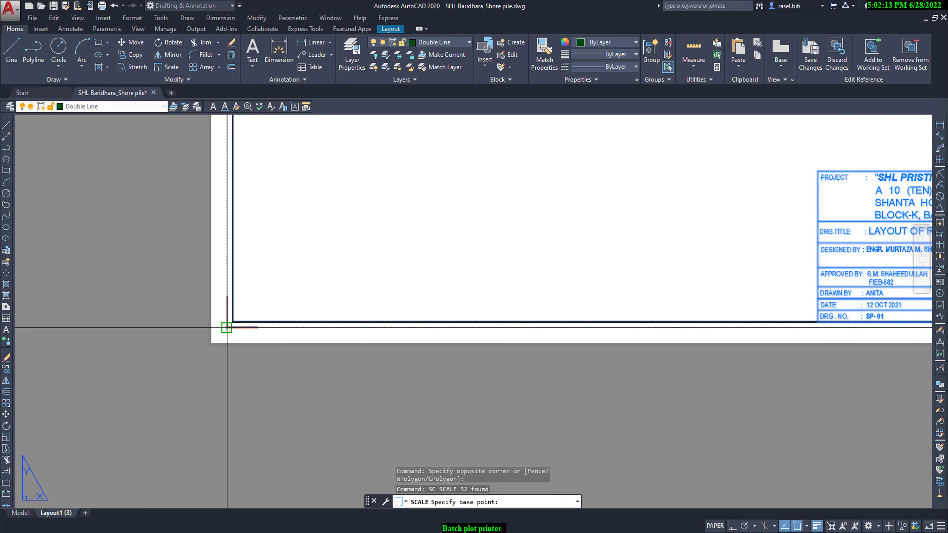
click(227, 327)
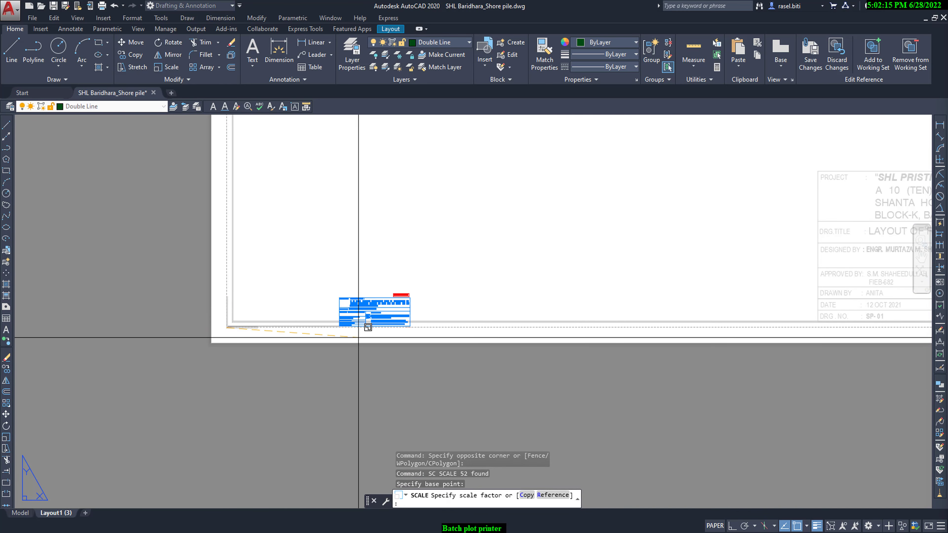
text(r)
key(Return)
click(226, 327)
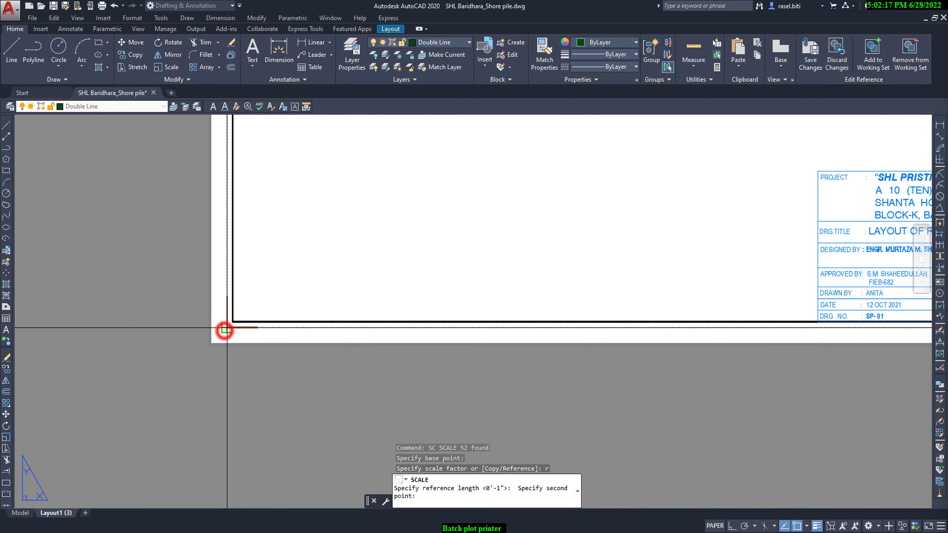
scroll(226, 327, down, 3)
scroll(426, 319, up, 3)
scroll(425, 319, up, 2)
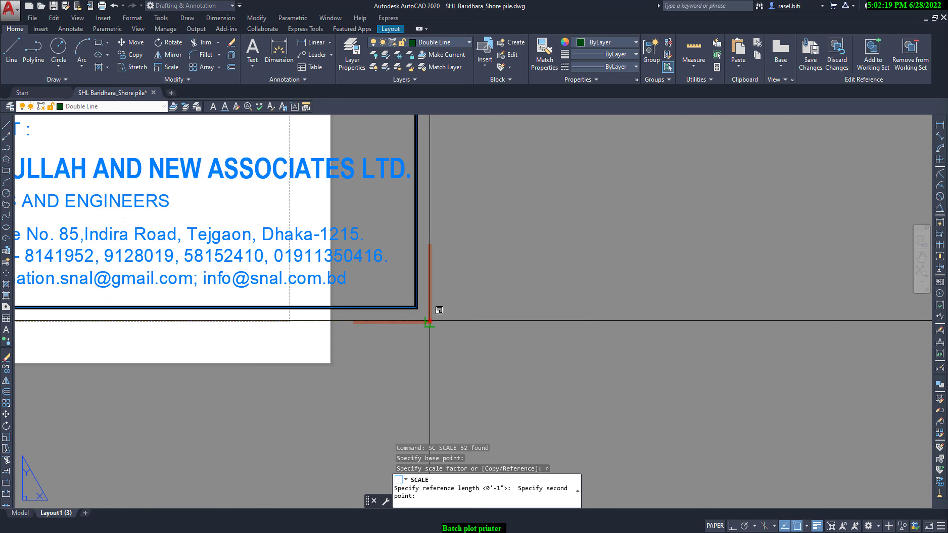
click(425, 318)
scroll(429, 321, down, 1)
scroll(342, 319, up, 5)
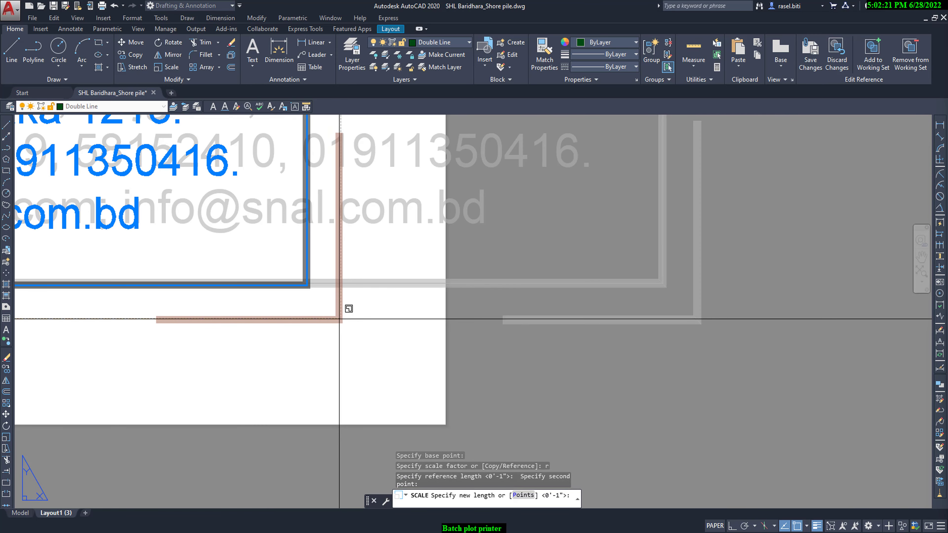
click(339, 319)
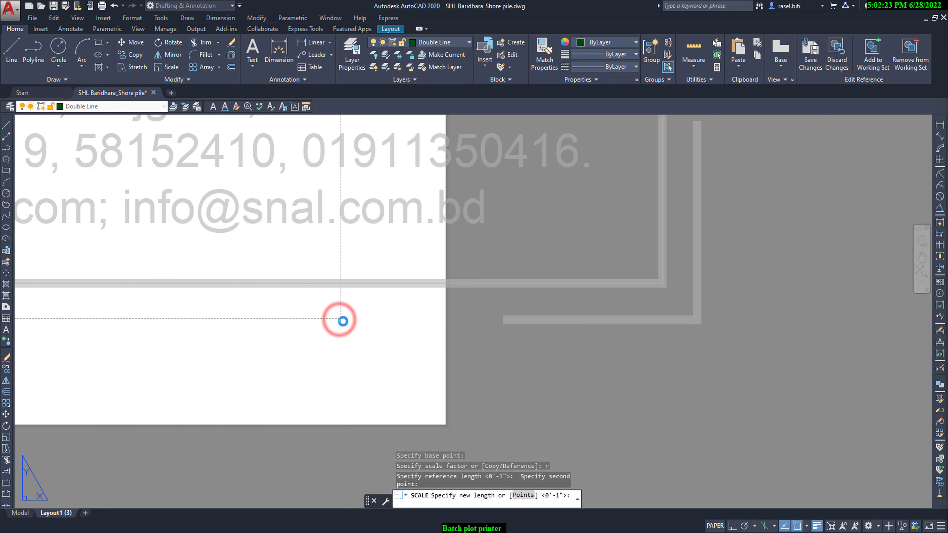
click(342, 321)
scroll(343, 321, down, 3)
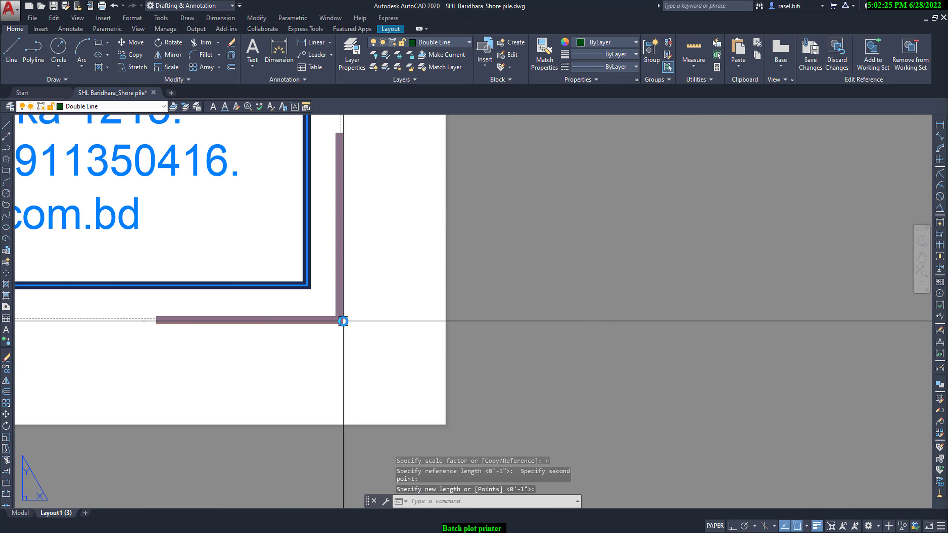
scroll(384, 323, down, 3)
scroll(392, 323, down, 3)
scroll(363, 319, down, 3)
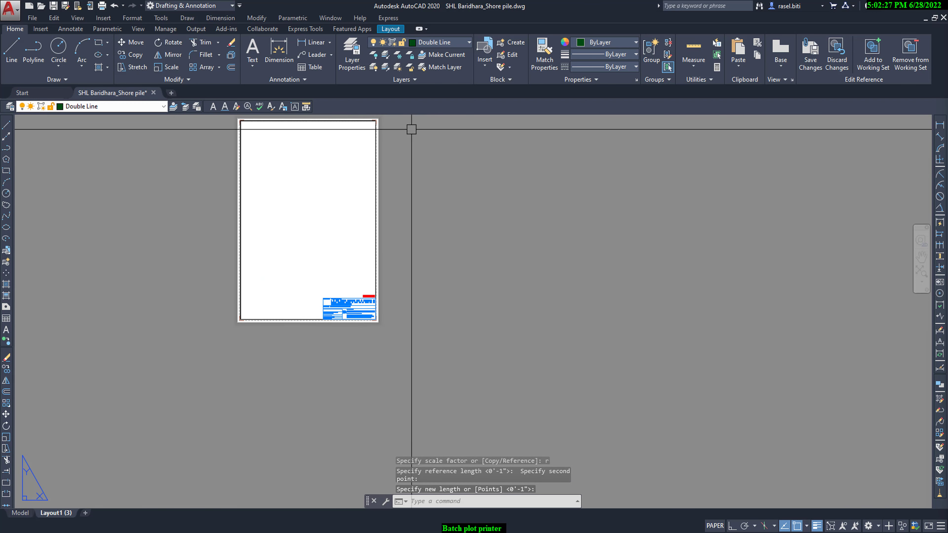
scroll(387, 149, up, 5)
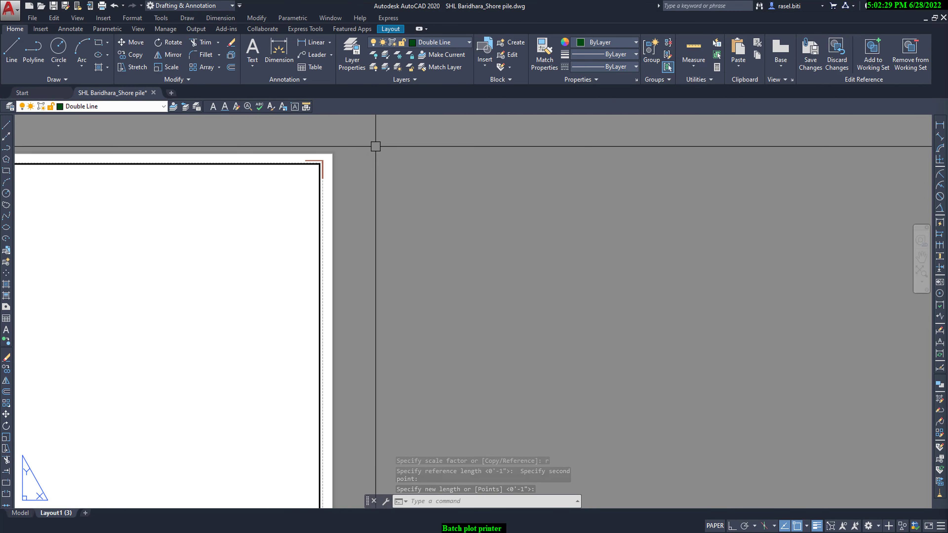
scroll(366, 149, up, 2)
scroll(391, 149, up, 2)
scroll(428, 155, up, 2)
scroll(444, 149, down, 2)
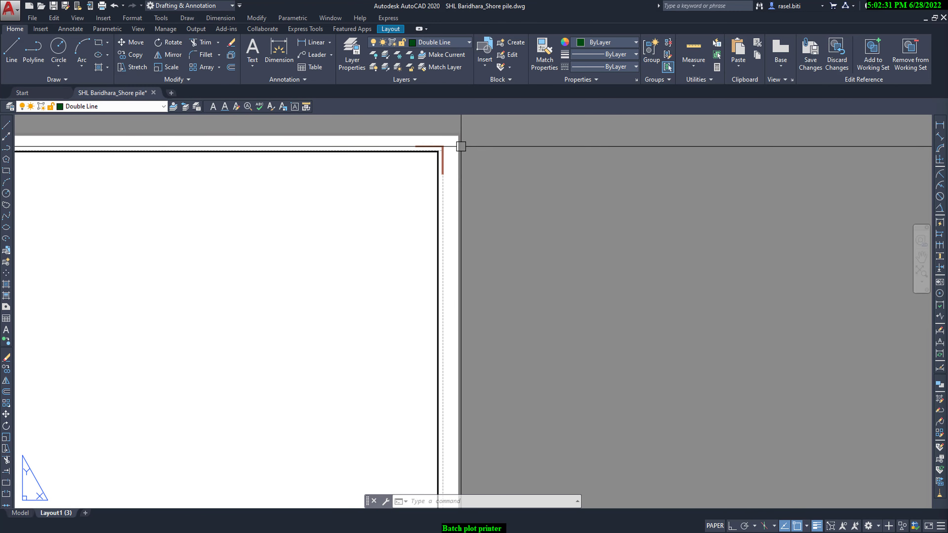
scroll(401, 155, up, 2)
scroll(393, 146, up, 2)
scroll(484, 144, down, 1)
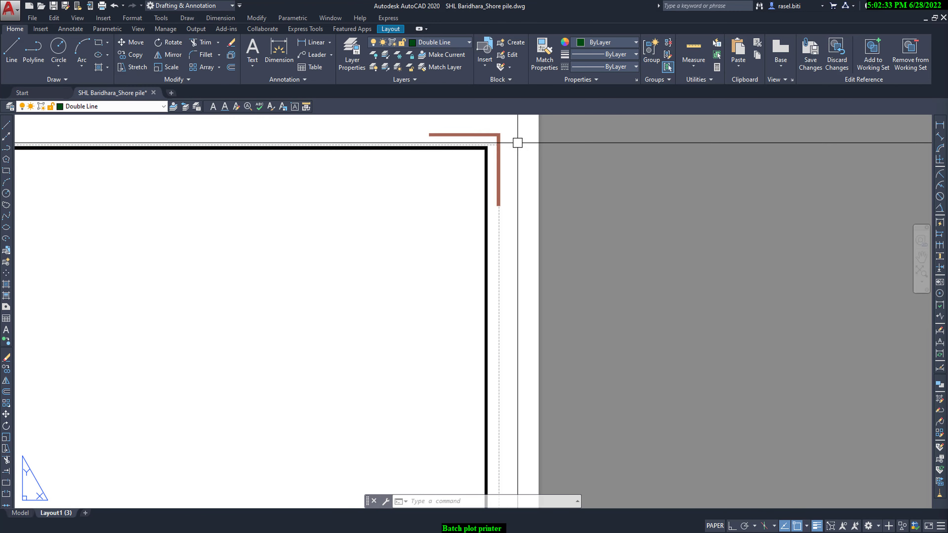
scroll(516, 141, down, 2)
scroll(438, 303, down, 3)
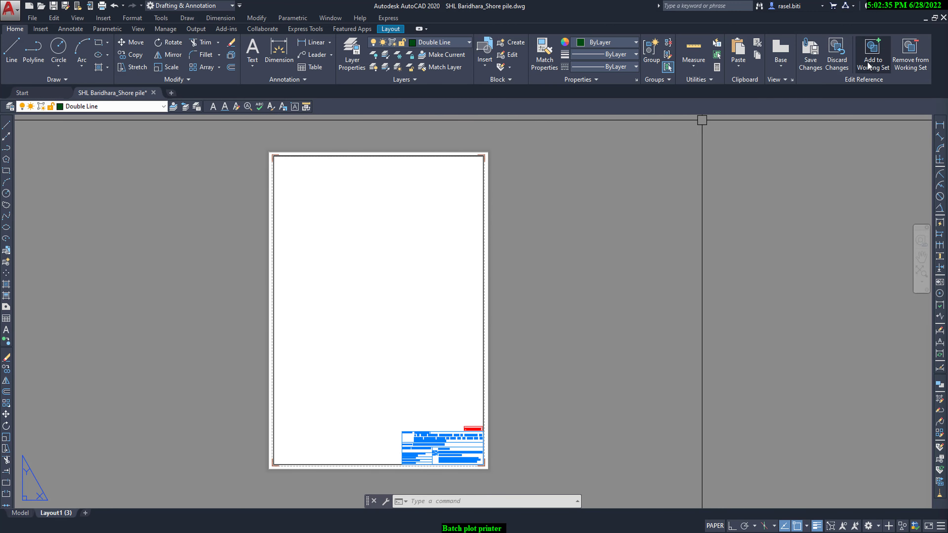
Save the reference edits so the 'title' block is redefined
click(810, 59)
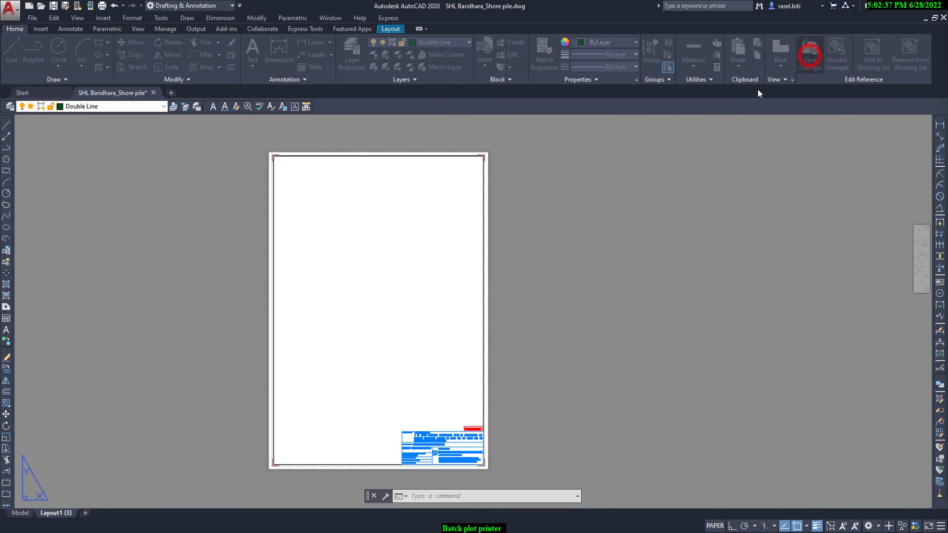
click(481, 298)
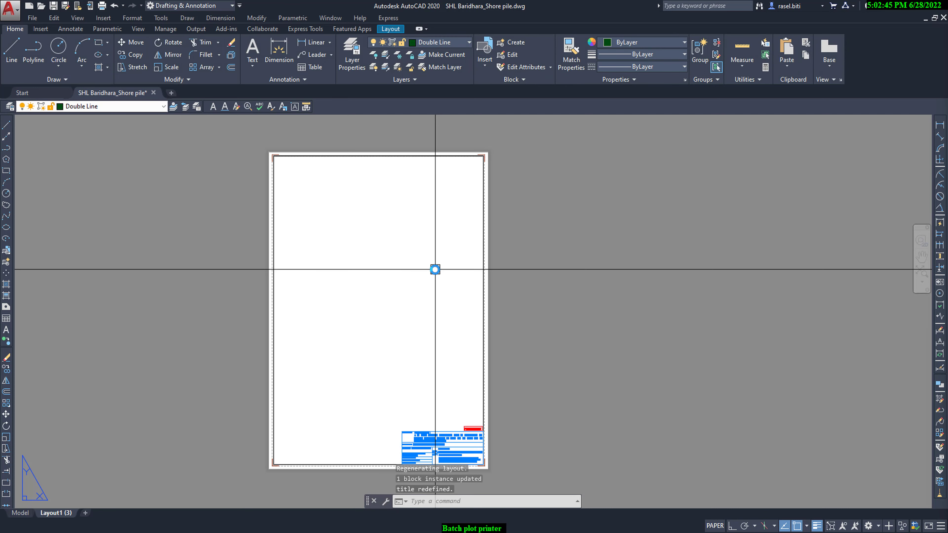
scroll(430, 277, down, 2)
scroll(420, 363, up, 2)
scroll(428, 351, up, 2)
scroll(450, 345, down, 2)
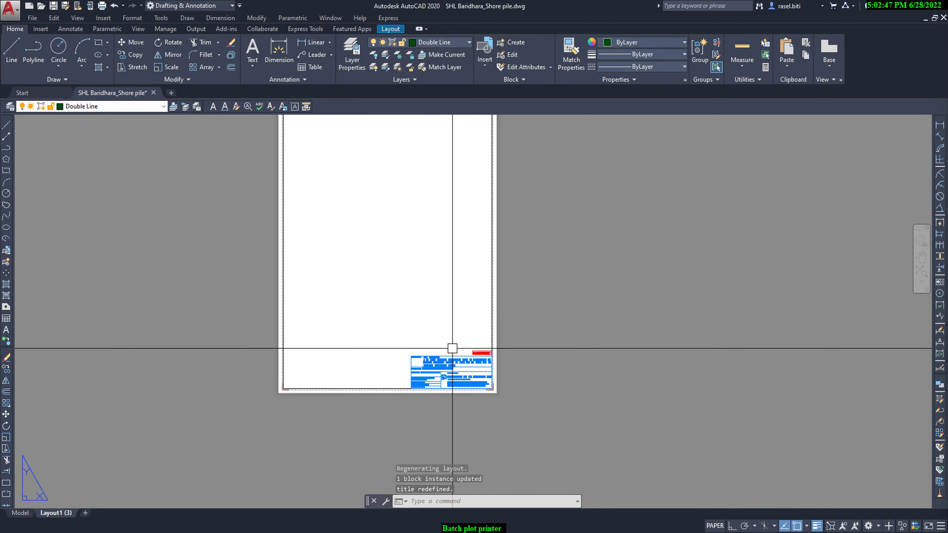
scroll(434, 377, down, 4)
scroll(434, 381, up, 6)
scroll(422, 384, up, 5)
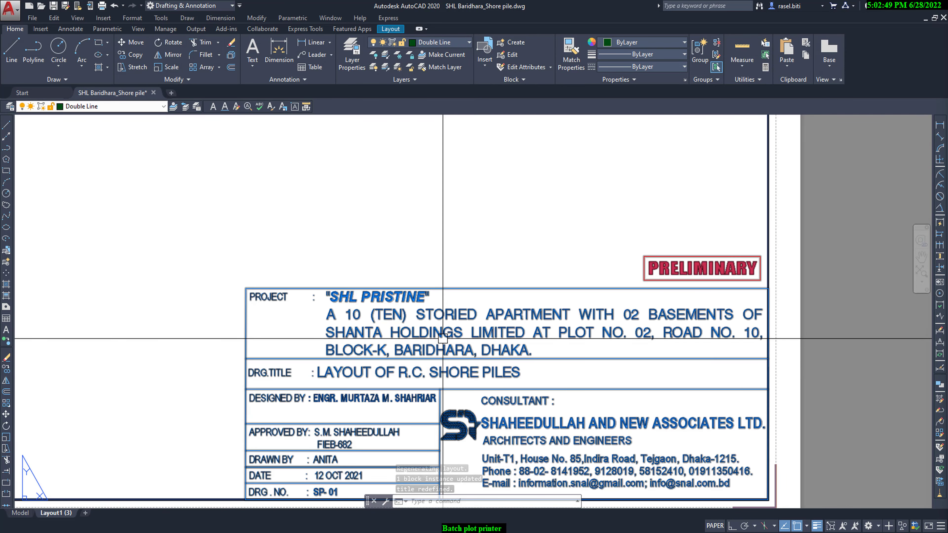
scroll(421, 373, down, 4)
scroll(423, 264, down, 3)
scroll(391, 219, up, 4)
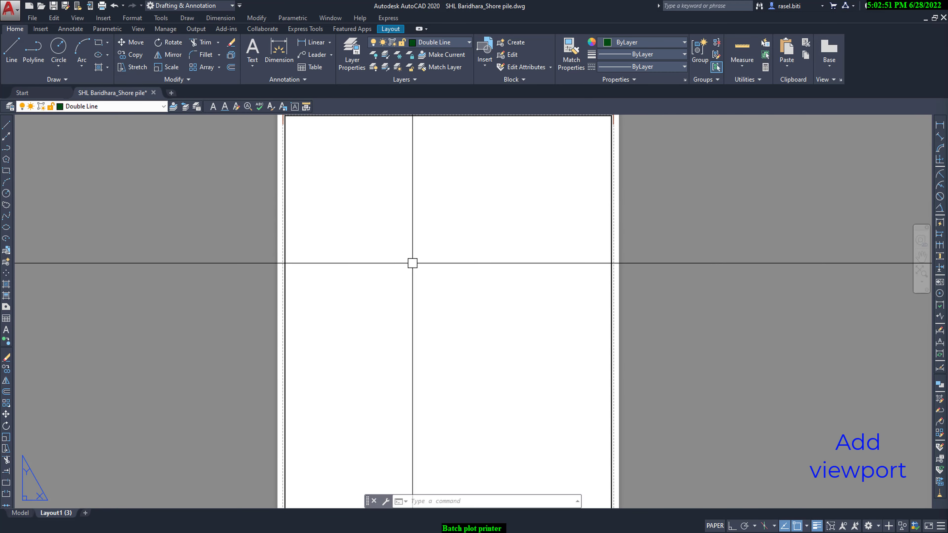
scroll(412, 264, down, 2)
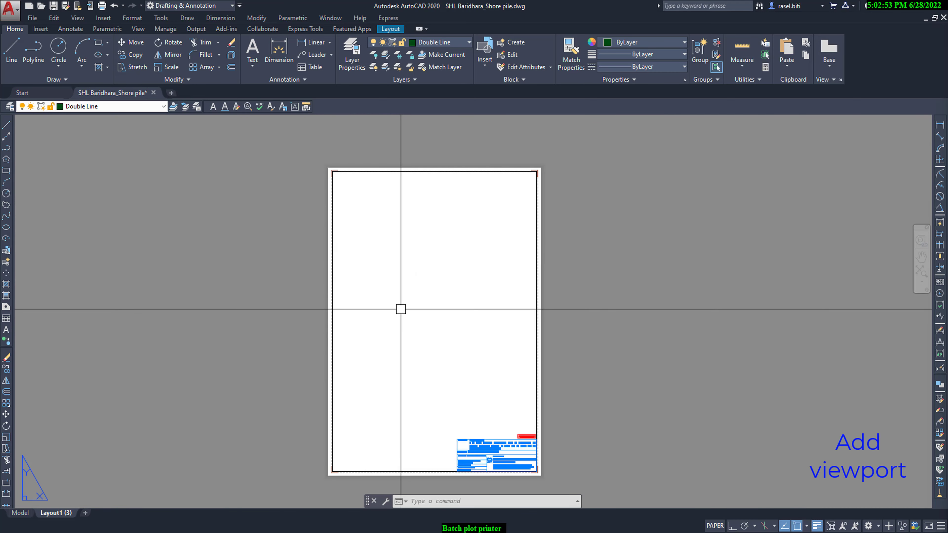
Create an MVIEW viewport from the sheet's top-left corner to above the title block's right end
text(mv)
key(Return)
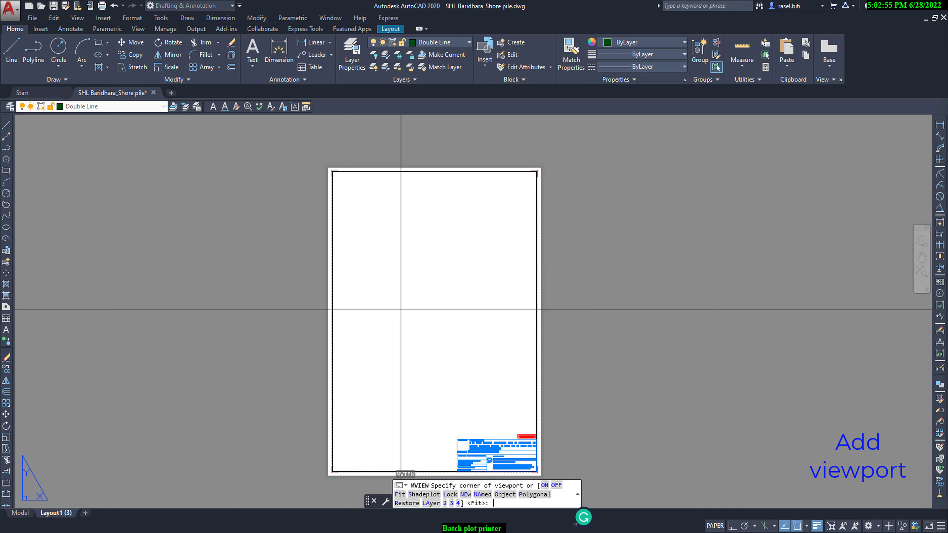
scroll(330, 173, up, 3)
scroll(310, 184, down, 2)
click(310, 185)
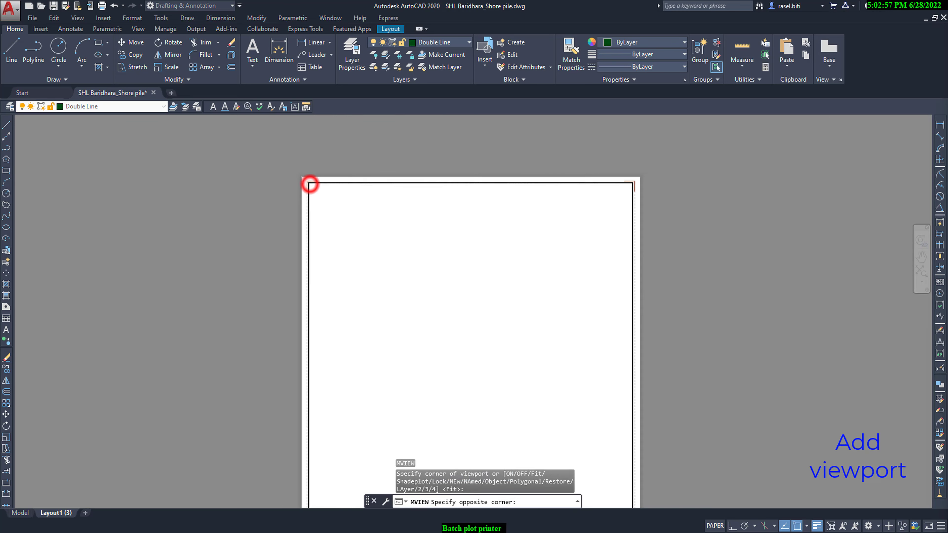
scroll(309, 184, down, 4)
scroll(421, 328, up, 5)
scroll(403, 335, up, 3)
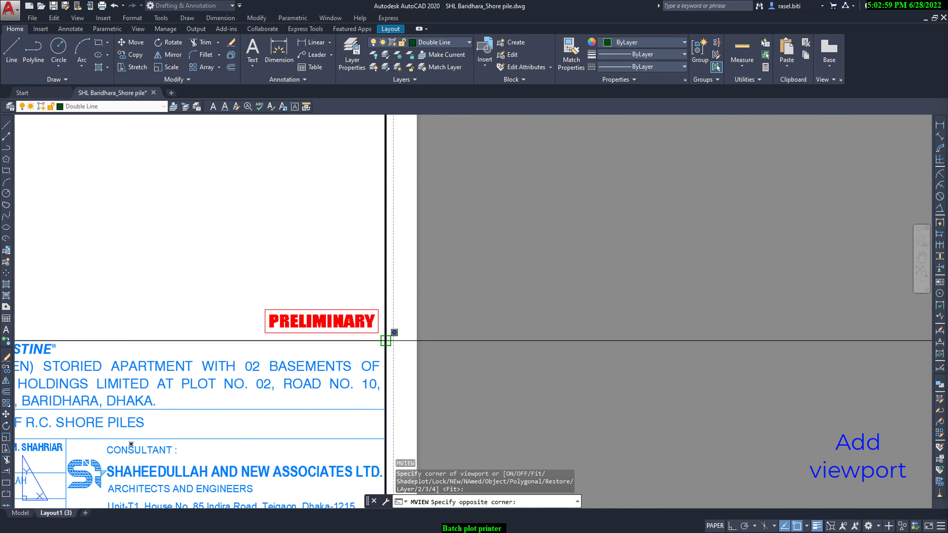
click(386, 340)
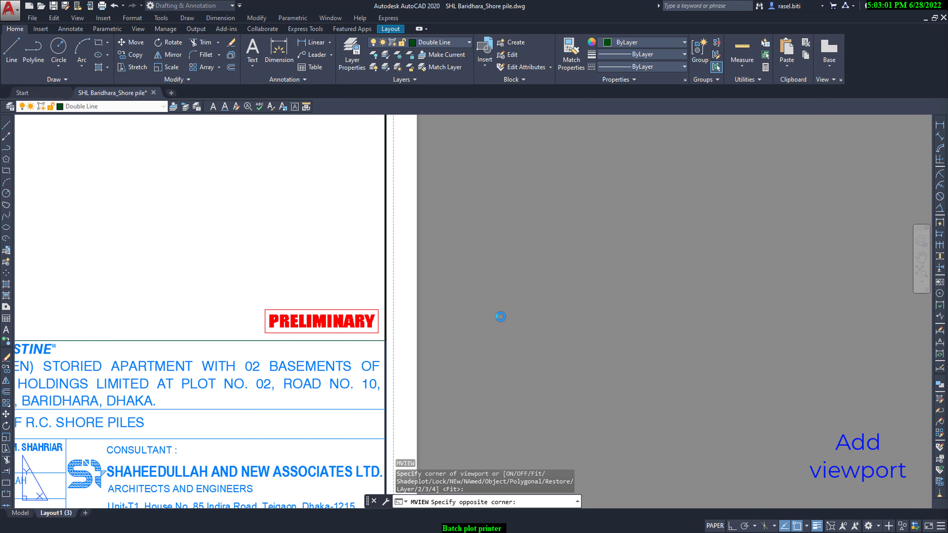
scroll(504, 314, down, 5)
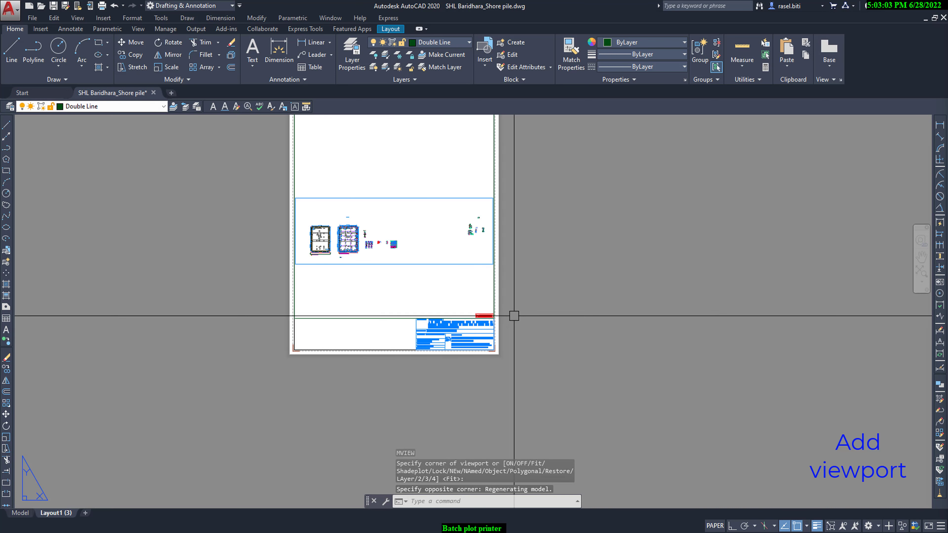
click(422, 245)
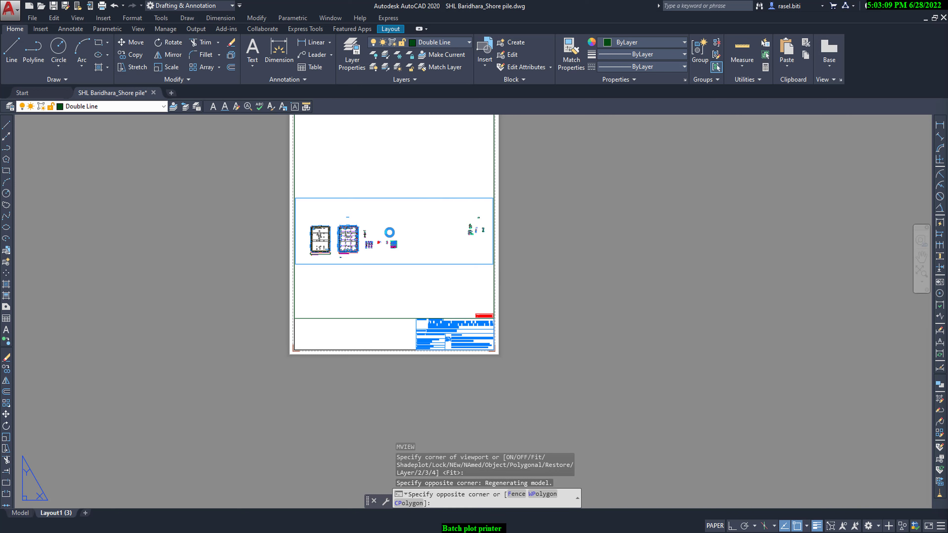
Zoom the viewport to a window around the left shore-pile plan, then return to paper space
double_click(422, 244)
scroll(384, 258, down, 2)
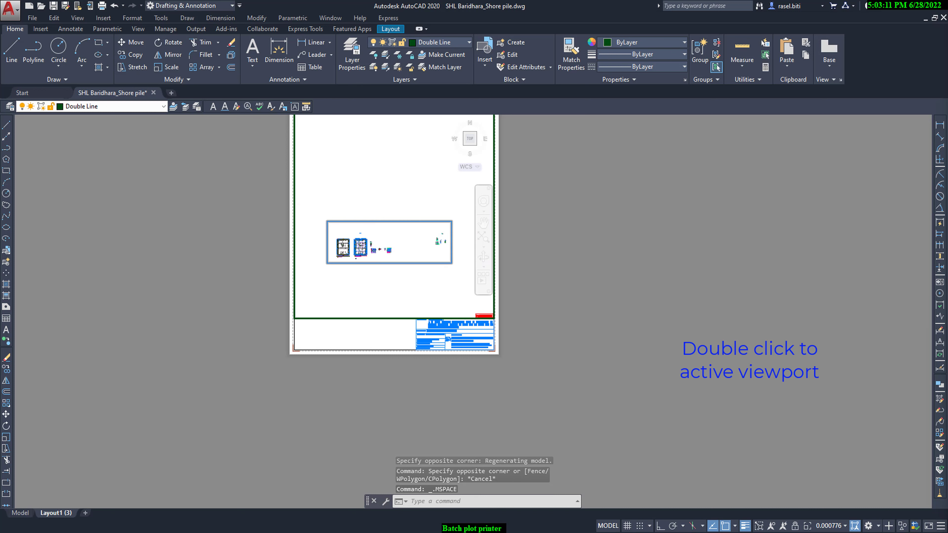
scroll(353, 265, up, 3)
scroll(376, 274, up, 3)
scroll(378, 270, up, 2)
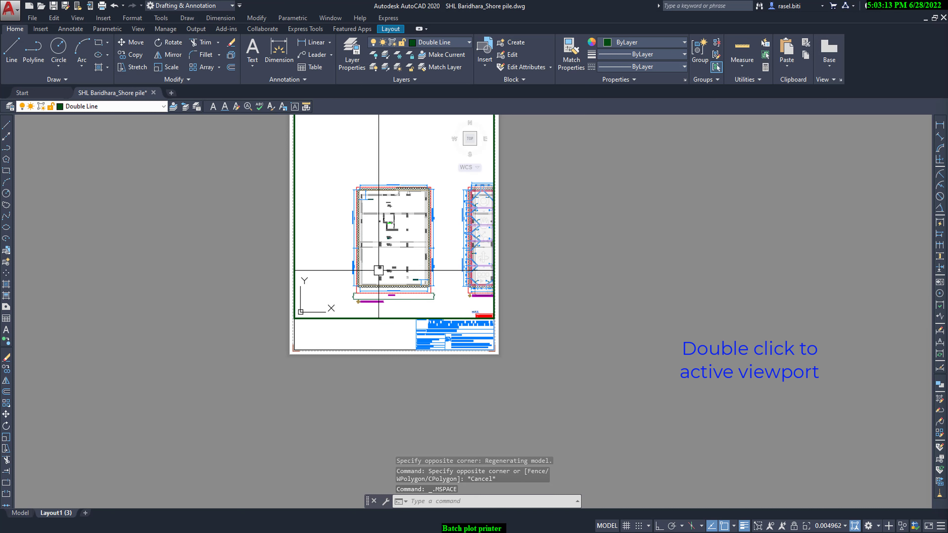
text(z)
key(Return)
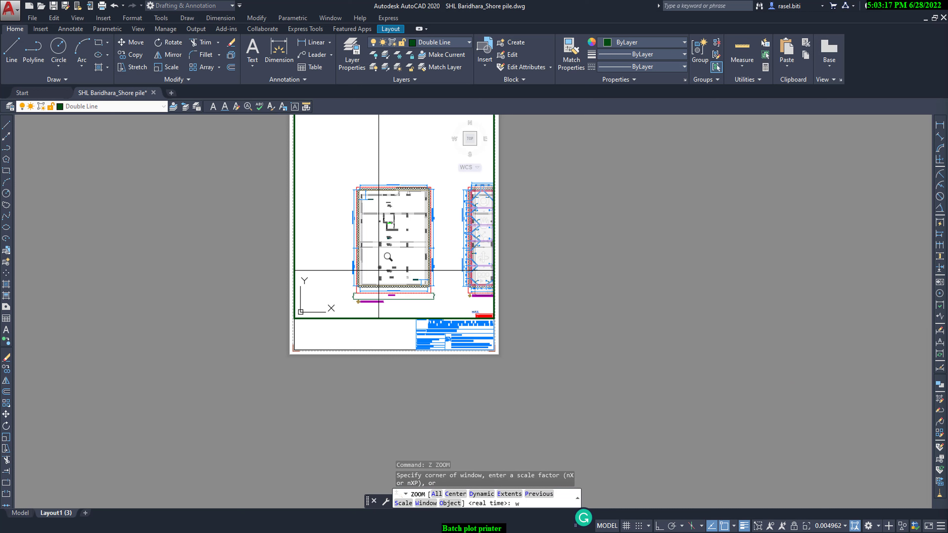
key(Return)
scroll(351, 177, up, 2)
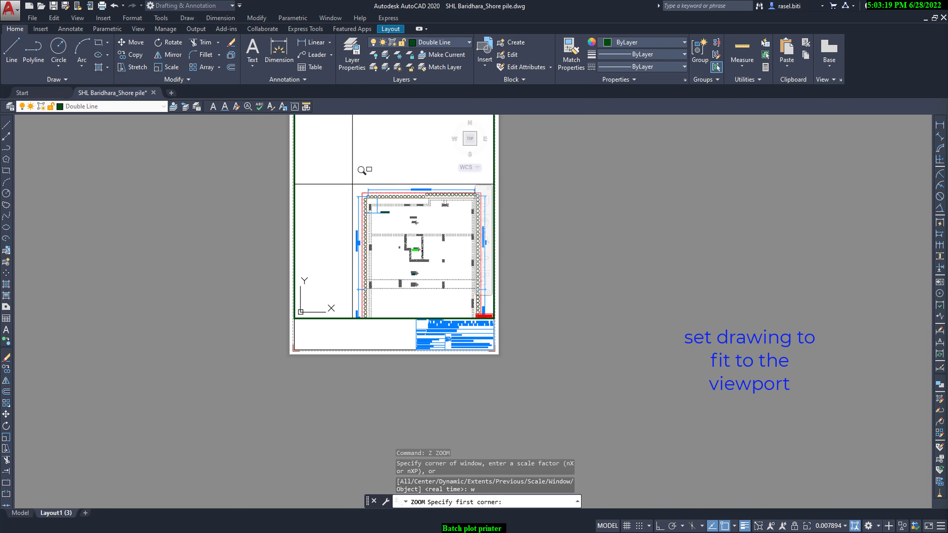
scroll(352, 184, down, 4)
click(352, 184)
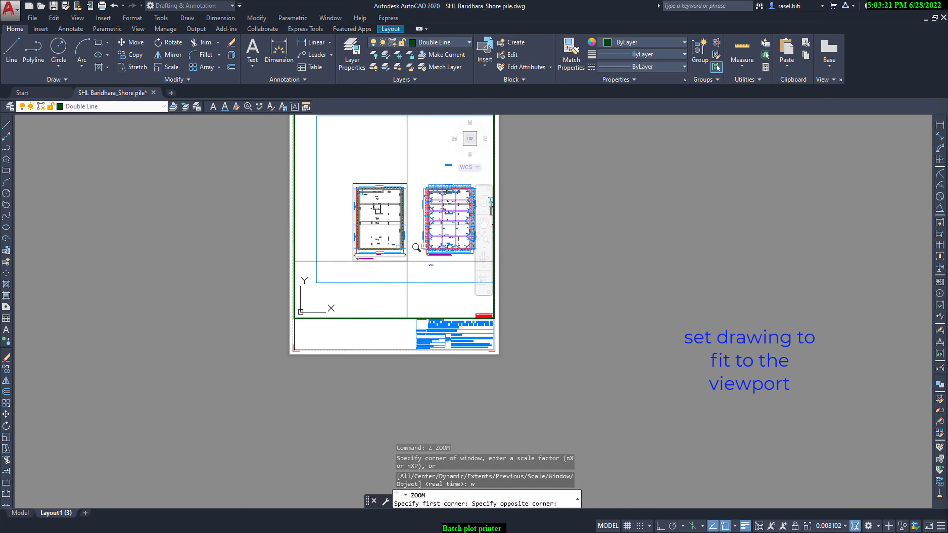
click(407, 262)
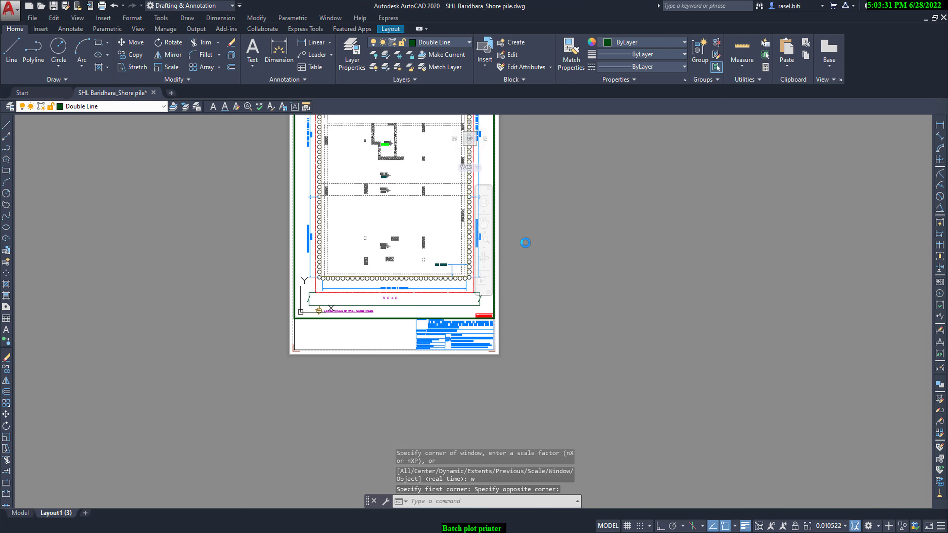
double_click(525, 242)
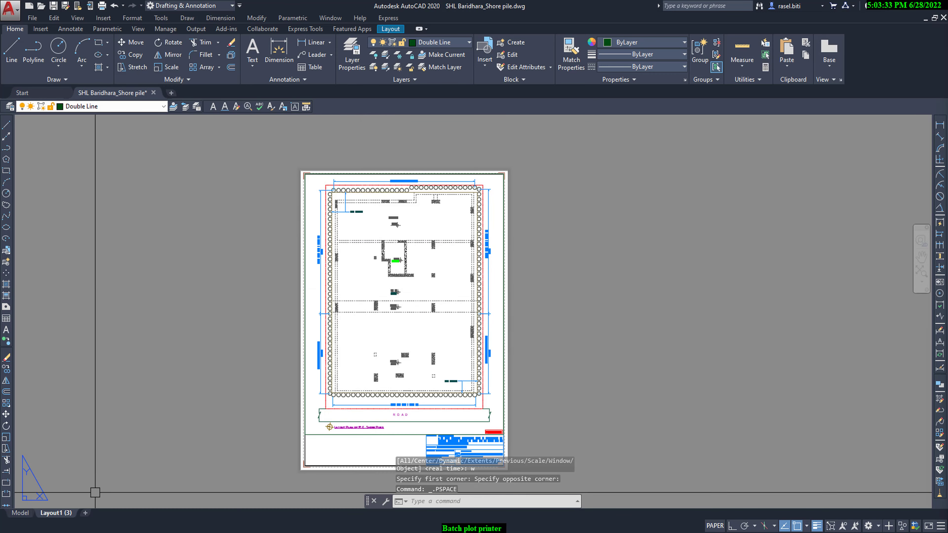
Rename the Layout1 layout to 01
right_click(50, 514)
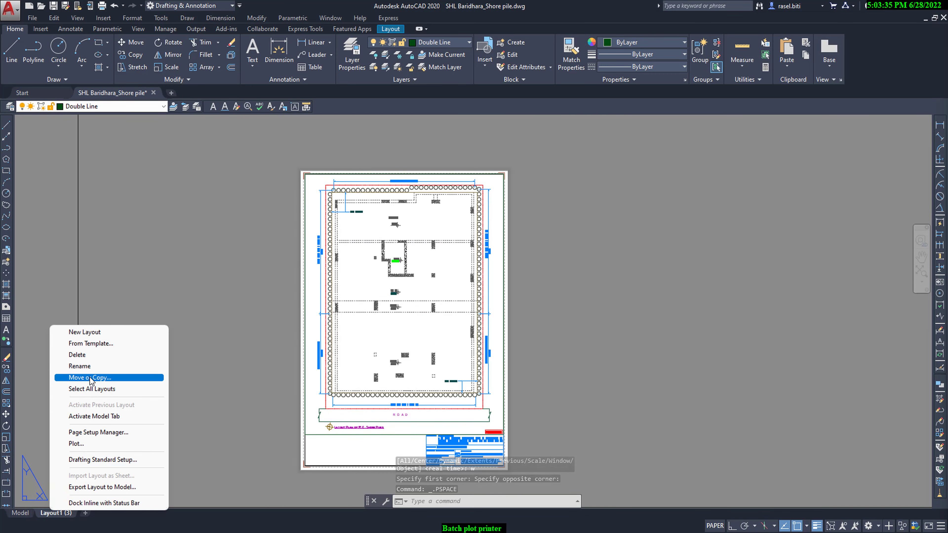
click(88, 366)
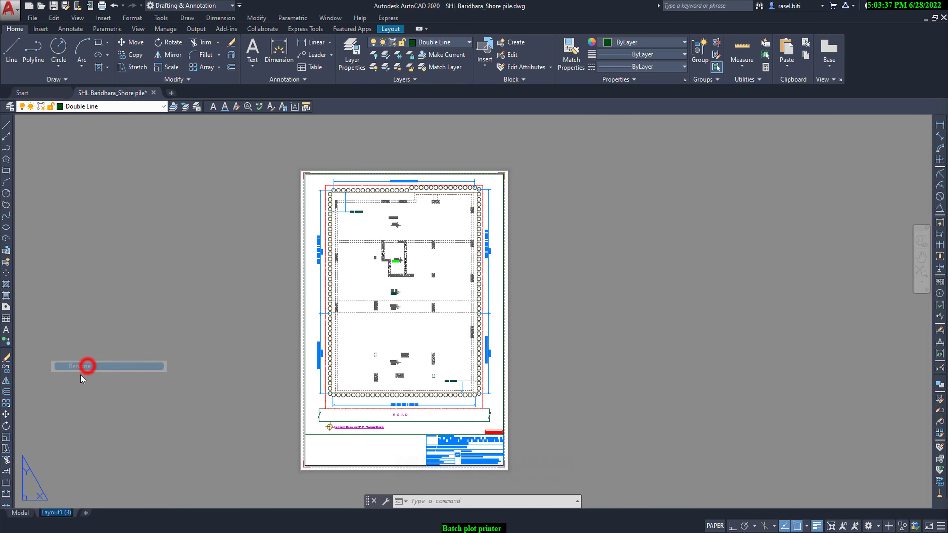
text(01)
key(Return)
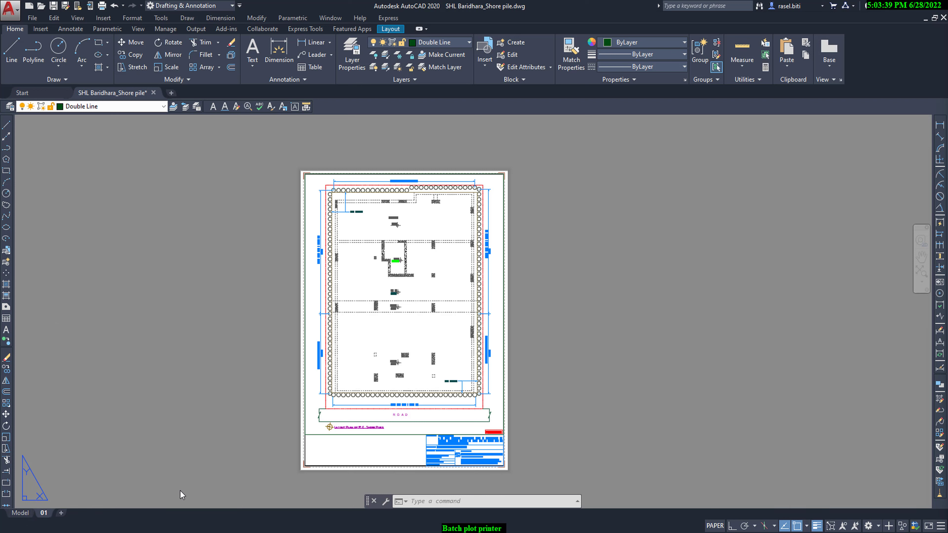
click(156, 374)
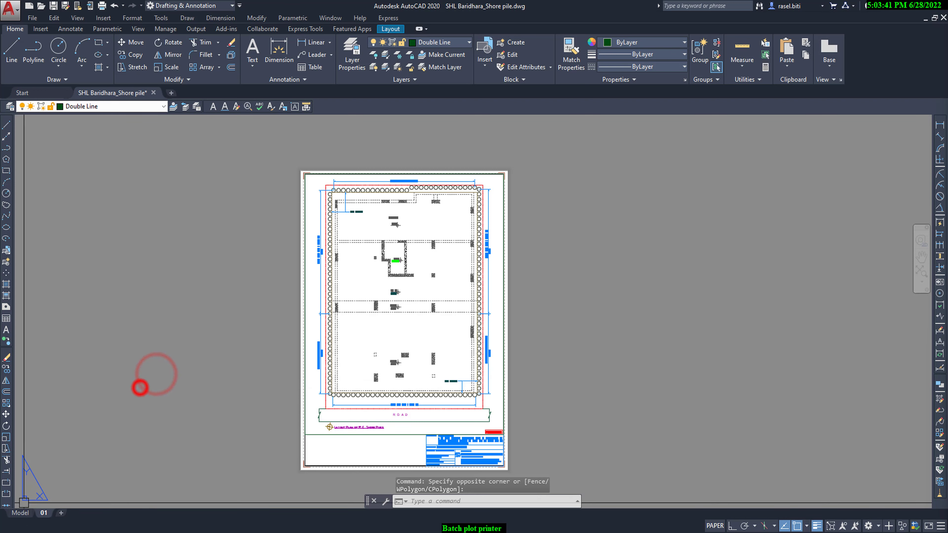
Copy layout 01 to create 01 (2) and reorder it among the tabs
right_click(44, 514)
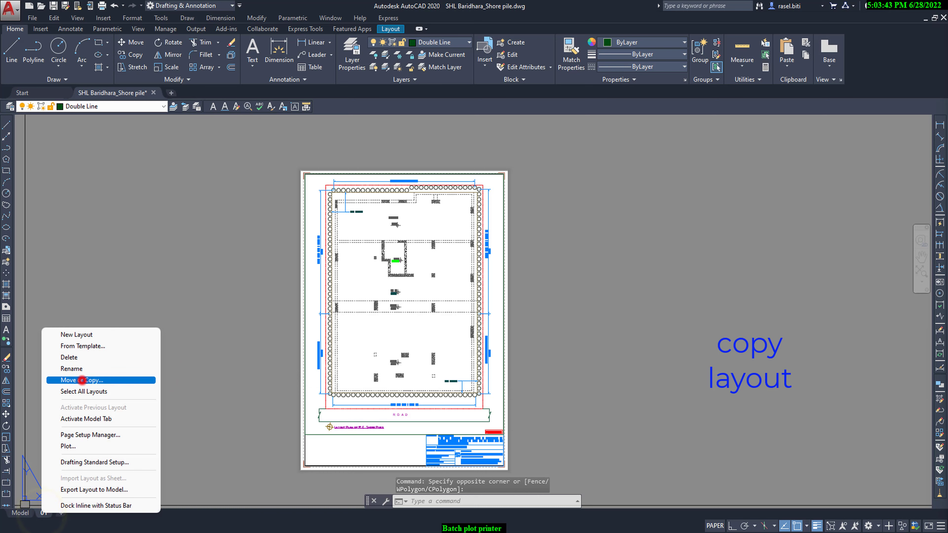
click(82, 380)
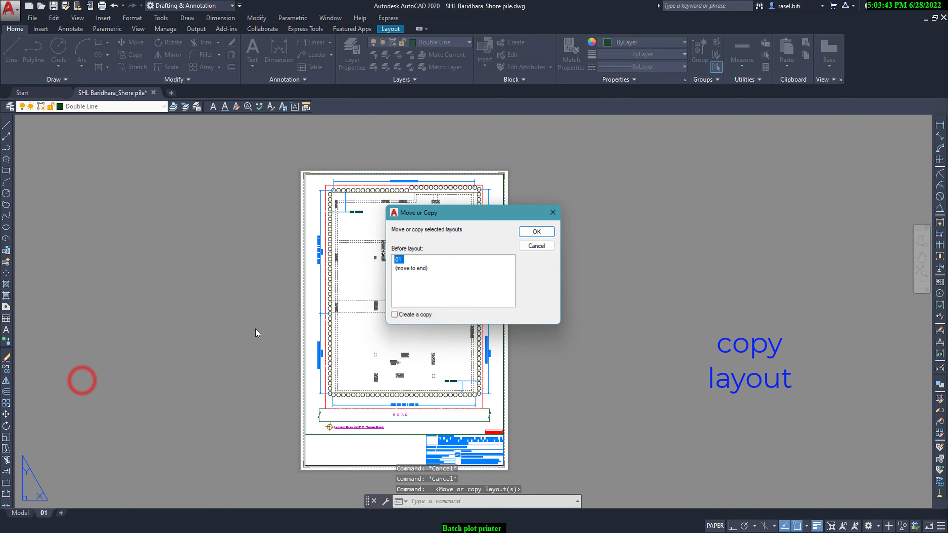
click(538, 231)
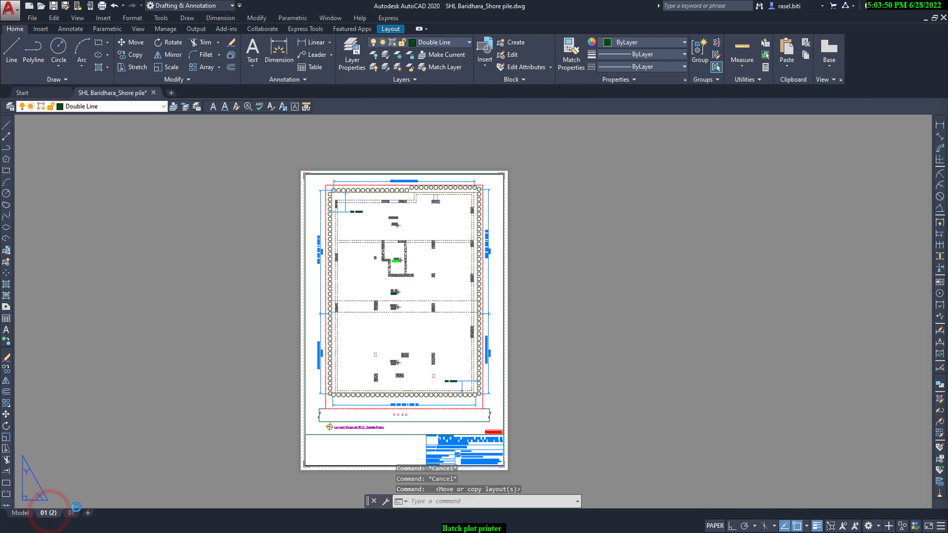
drag(50, 513, 75, 514)
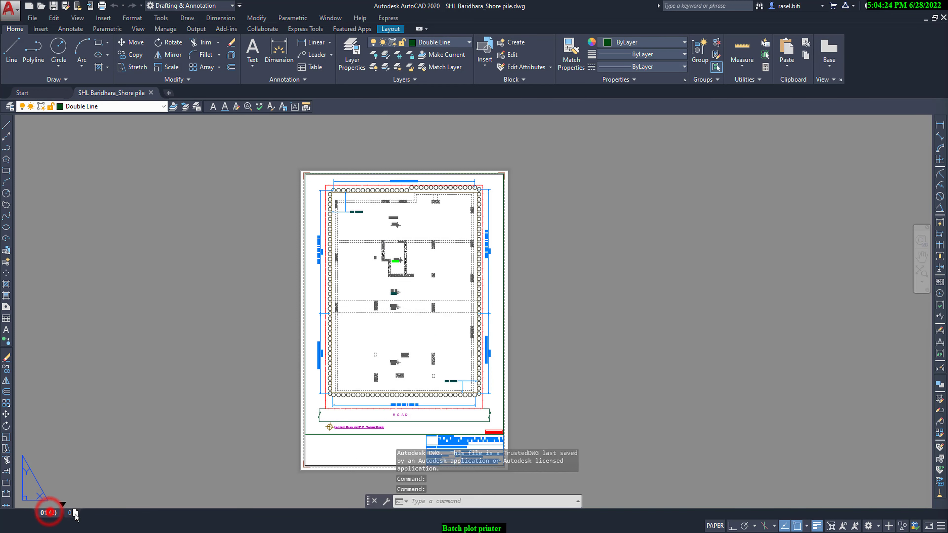
Make two more copies at the end of the tabs, giving 01 (3) and 01 (4)
right_click(66, 512)
click(118, 377)
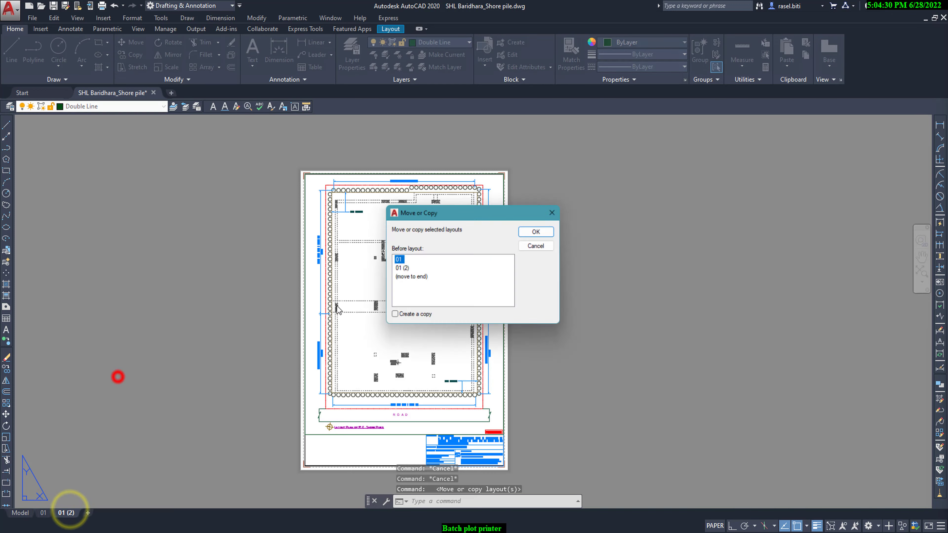
click(406, 276)
click(393, 316)
click(539, 231)
right_click(93, 513)
click(144, 381)
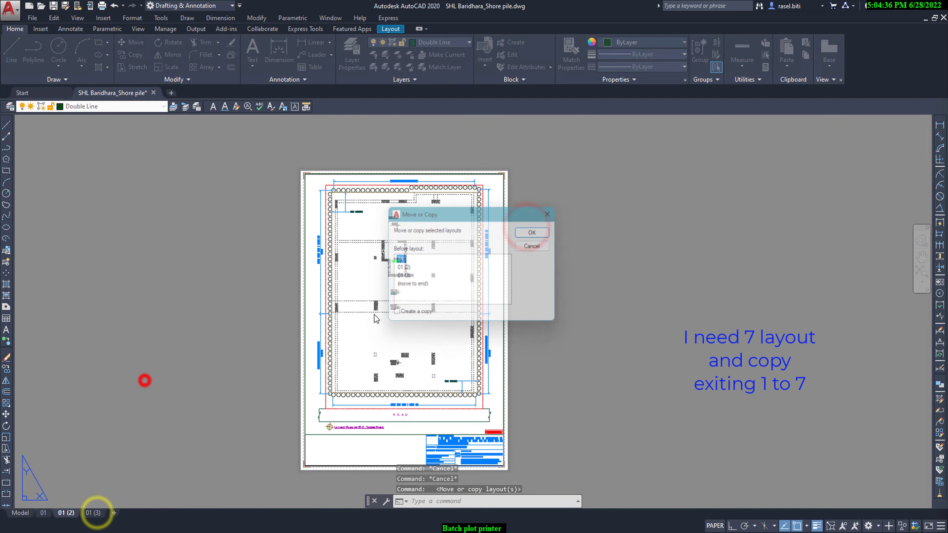
click(410, 286)
click(393, 316)
click(539, 231)
Copy layout 01 (4) to create layout 01 (5)
right_click(119, 513)
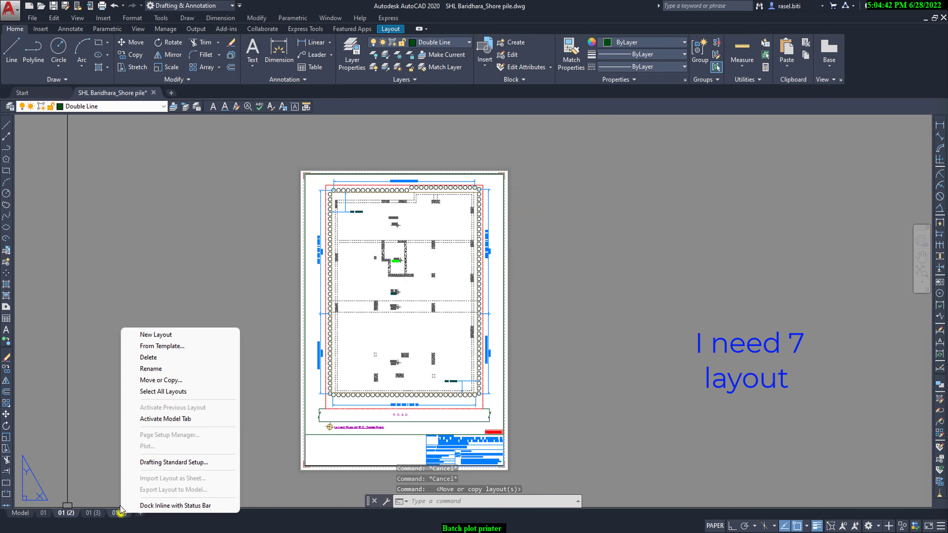
click(173, 380)
click(410, 291)
click(539, 231)
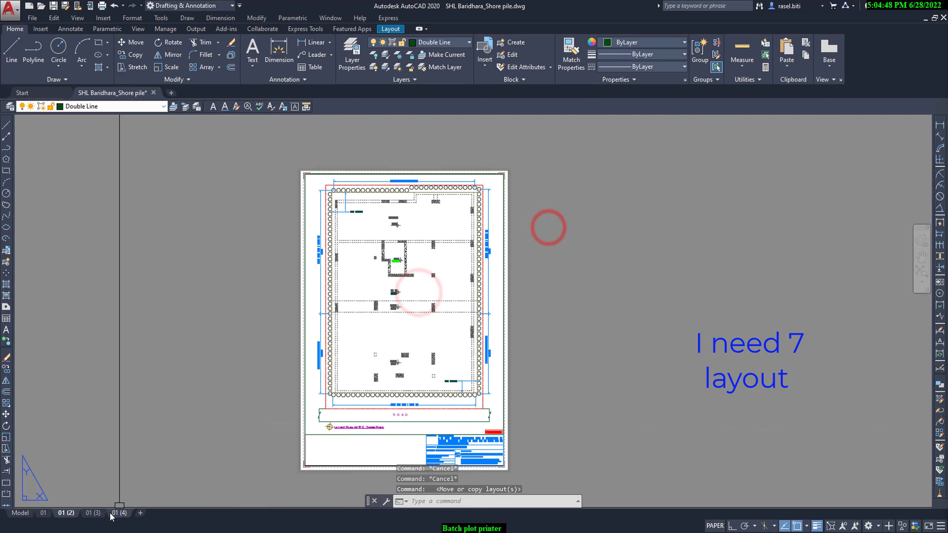
right_click(119, 513)
click(170, 378)
click(418, 316)
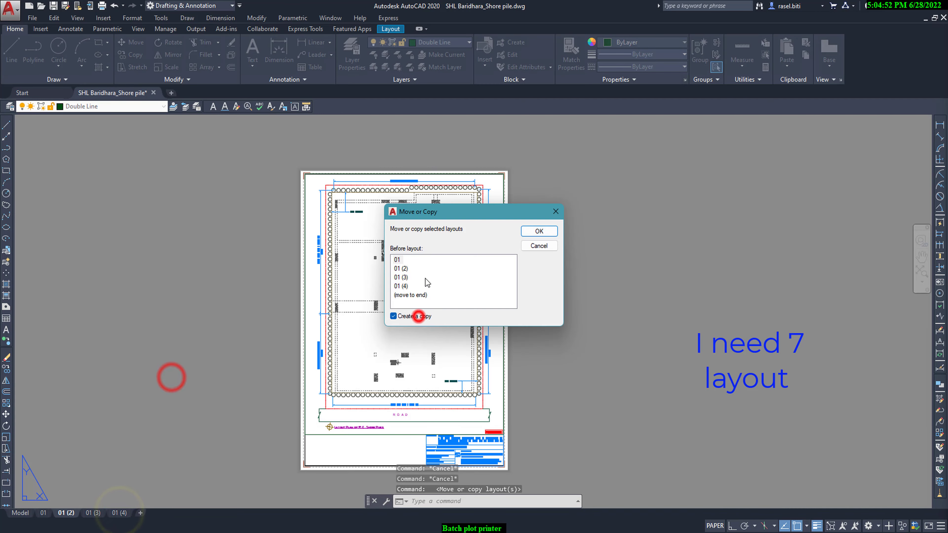
click(538, 232)
Add the final copies, up to layout 01 (7), completing seven sheet layouts
right_click(143, 513)
click(144, 513)
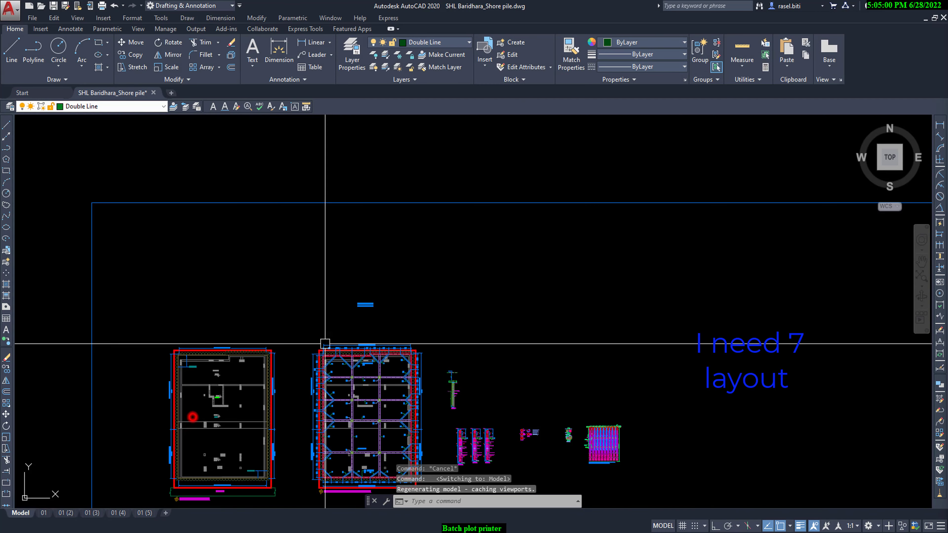
right_click(140, 513)
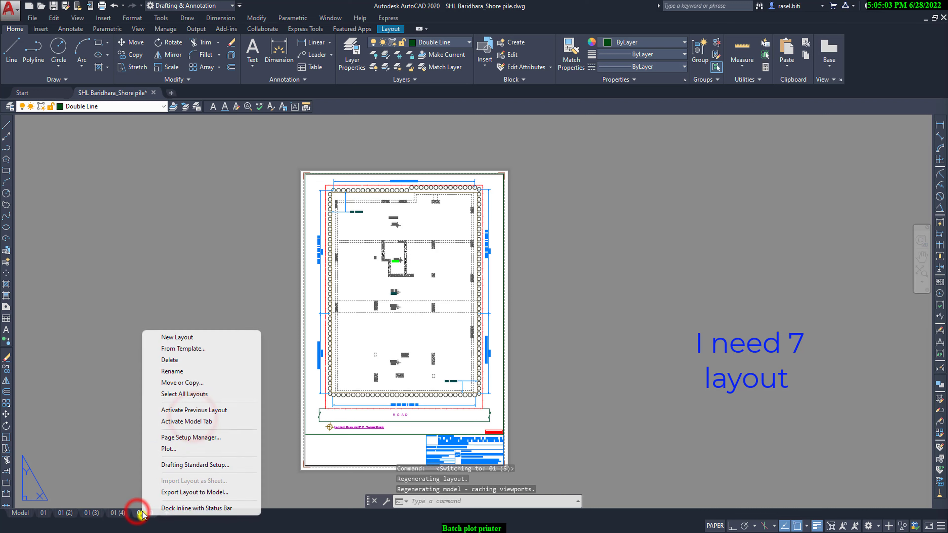
click(186, 382)
click(539, 231)
right_click(171, 512)
click(216, 378)
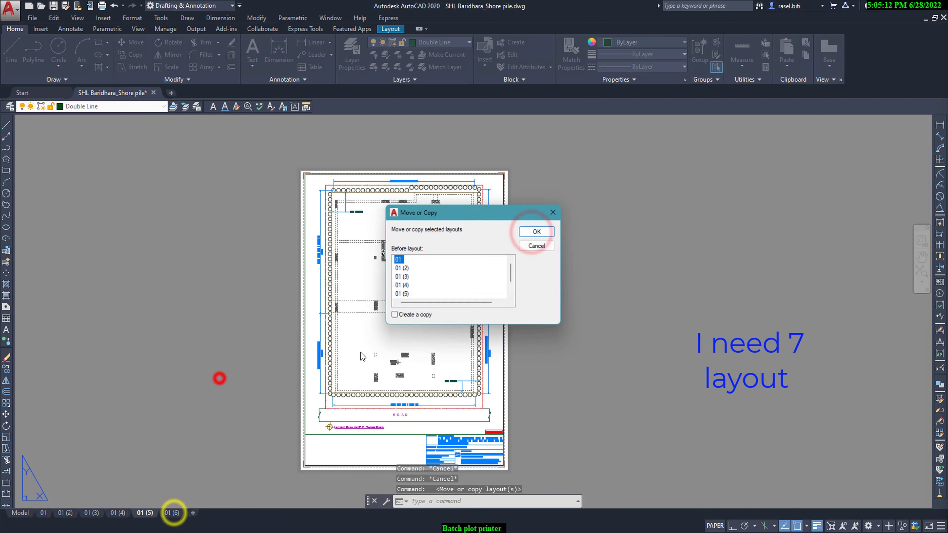
click(396, 260)
click(394, 316)
click(538, 231)
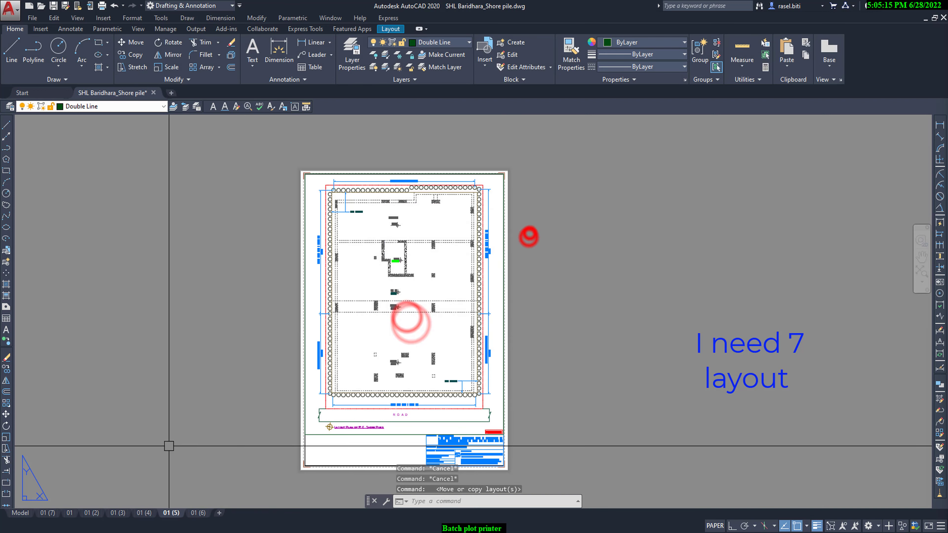
click(48, 513)
text(02)
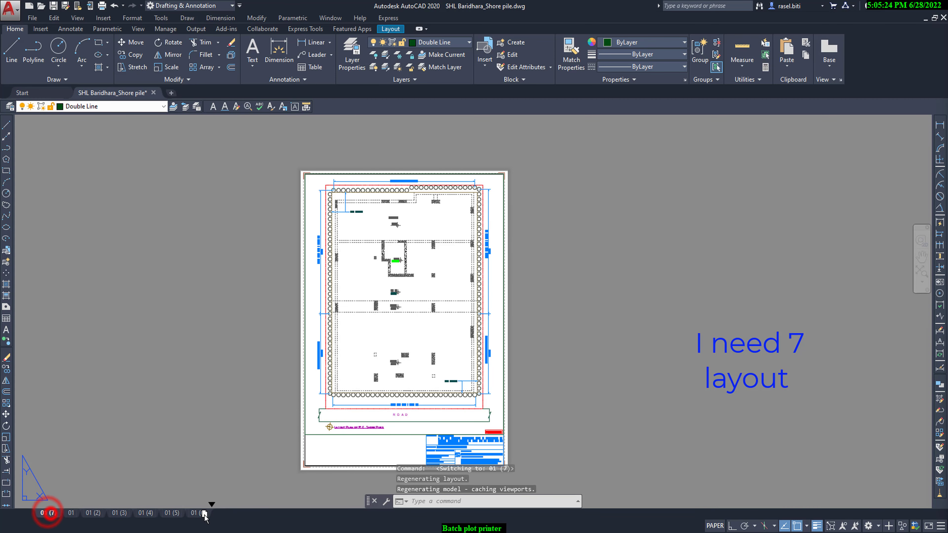
Window-zoom layout 02's viewport onto the M.S. wale-and-struts framing plan, then return to 02
click(135, 429)
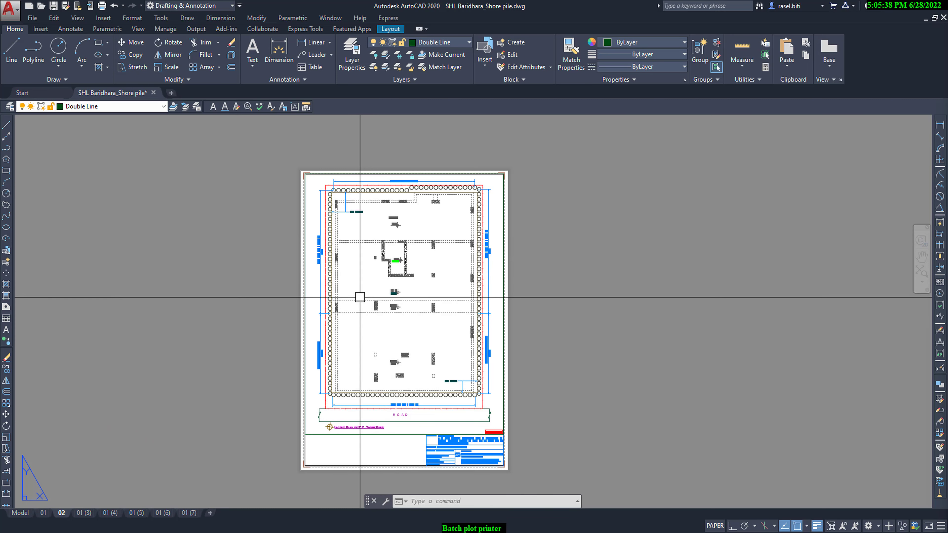
scroll(317, 187, up, 4)
double_click(311, 183)
scroll(432, 202, down, 2)
text(z)
key(Return)
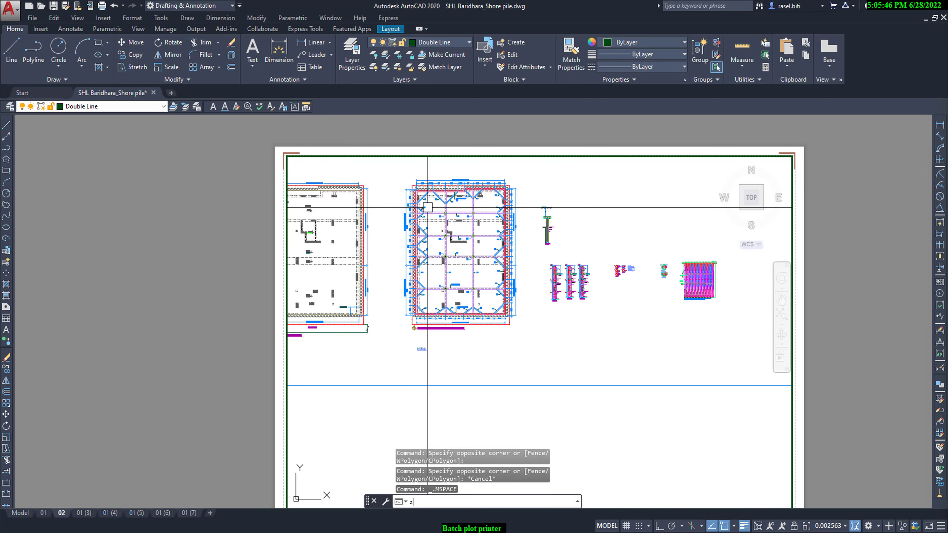
text(w)
key(Return)
click(400, 176)
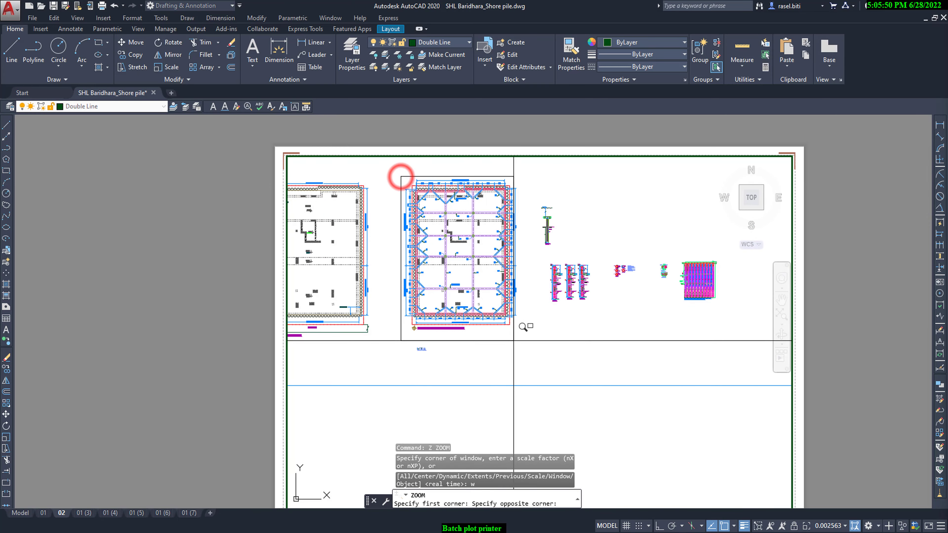
click(520, 332)
double_click(852, 215)
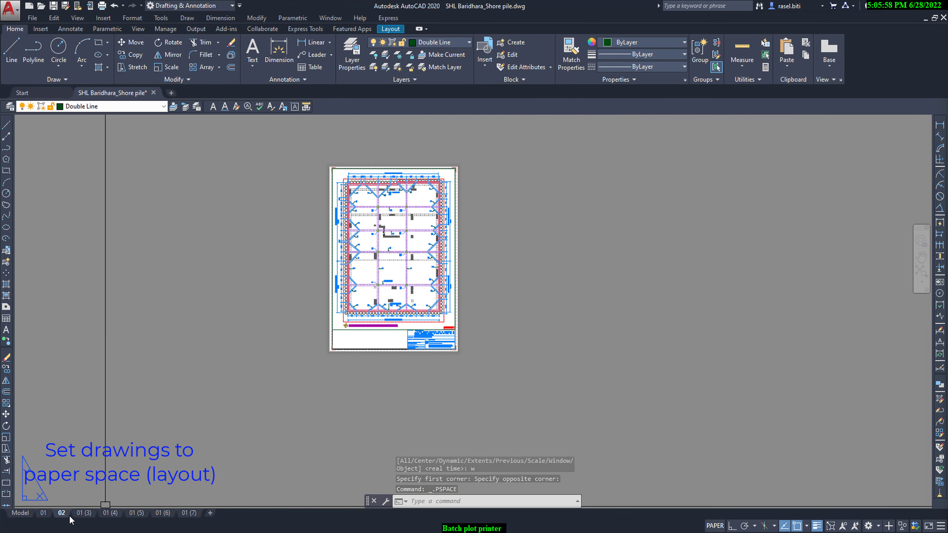
click(79, 514)
text(03)
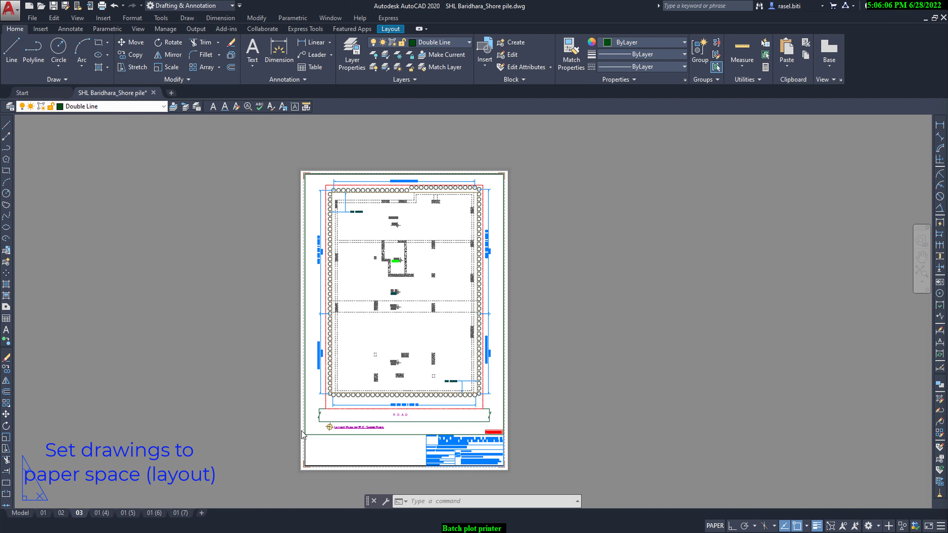
click(61, 513)
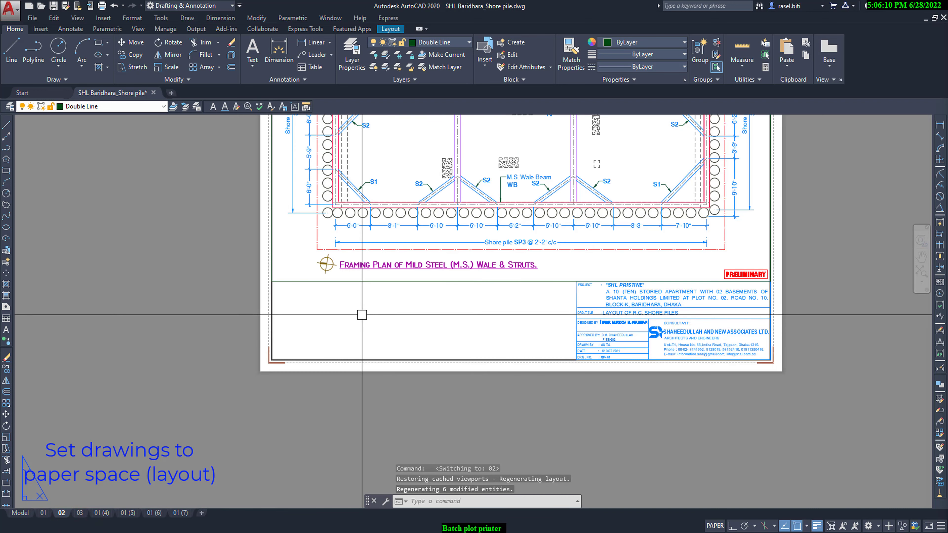
Draw a new viewport from the sheet's left edge to beside the title block
text(ev)
key(Return)
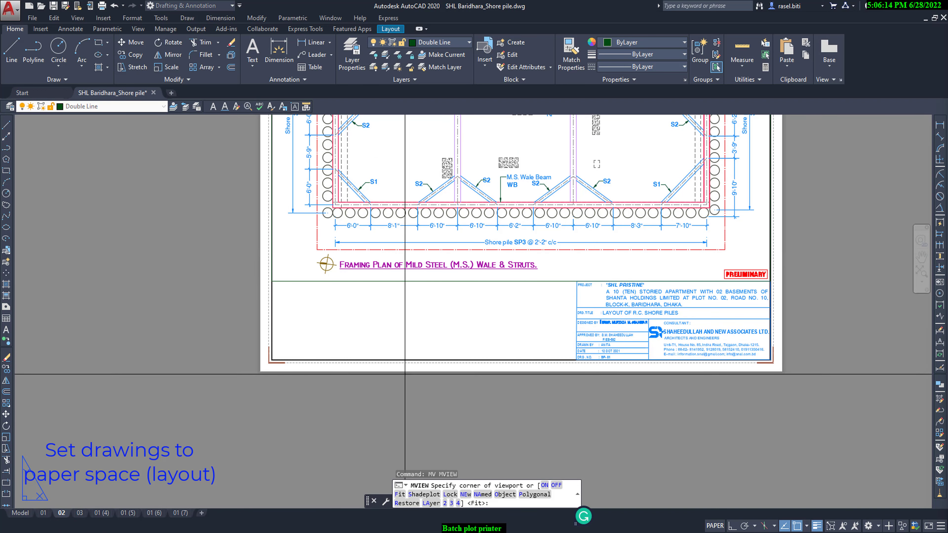
click(272, 282)
click(576, 361)
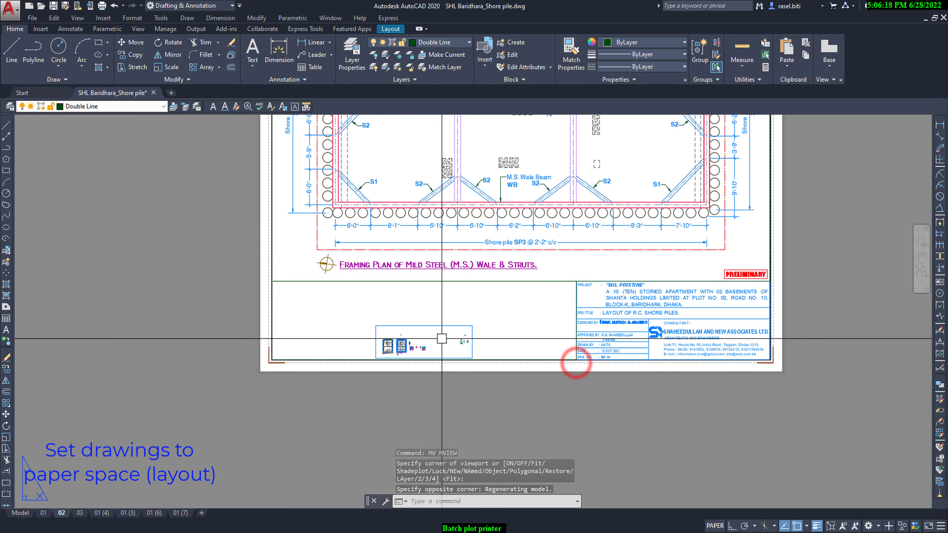
double_click(403, 296)
Window-zoom the new viewport onto the three wale beam and strut cross-sections
scroll(402, 343, up, 10)
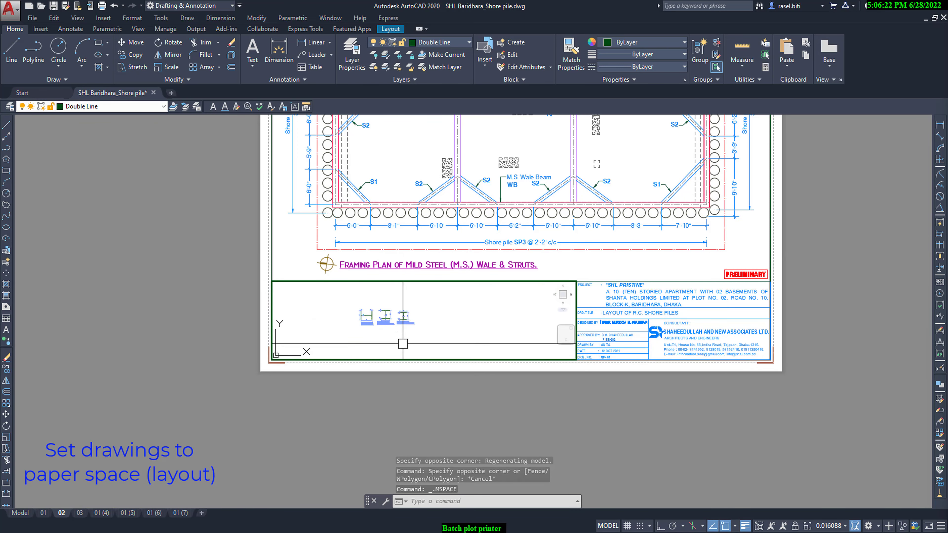
text(z)
key(Return)
text(w)
key(Return)
click(341, 306)
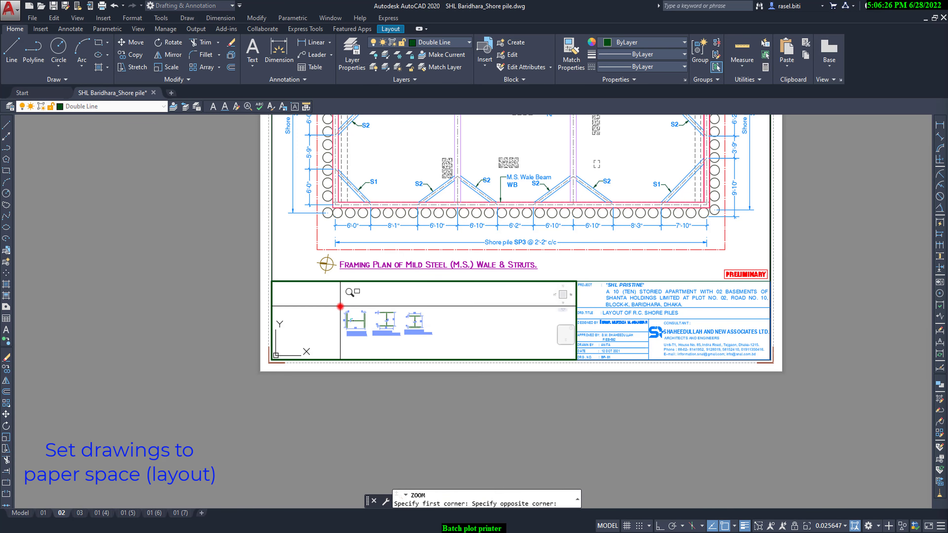
click(435, 339)
double_click(226, 318)
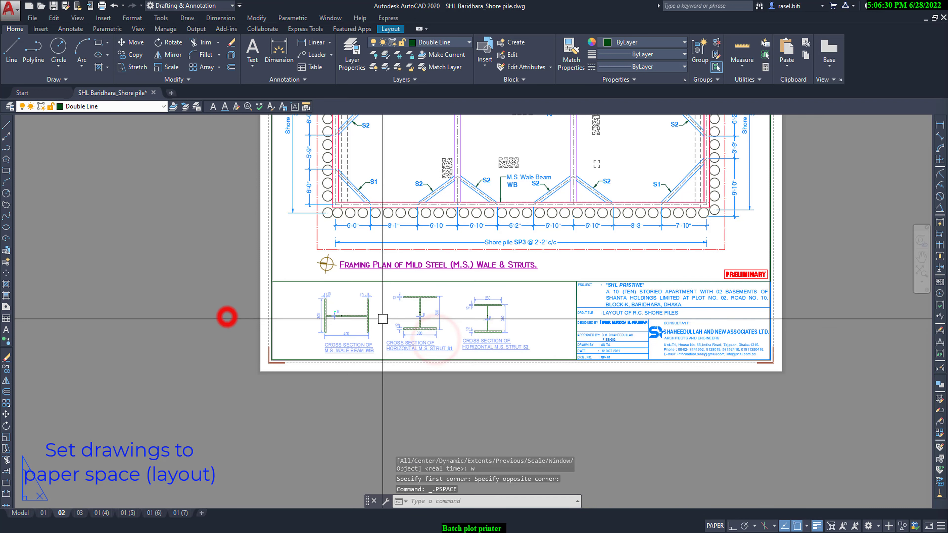
click(79, 512)
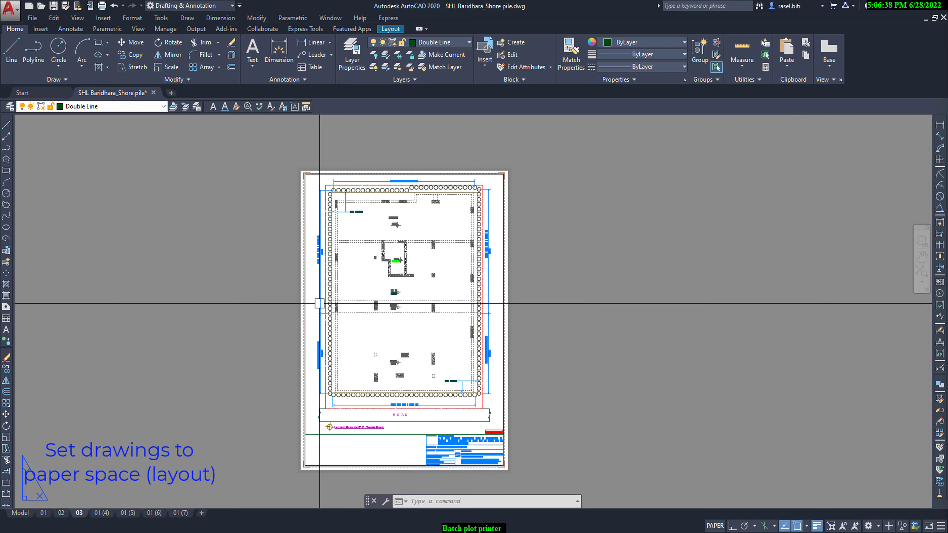
Raise the existing viewport's bottom edge to mid-sheet on layout 03
click(354, 434)
click(503, 435)
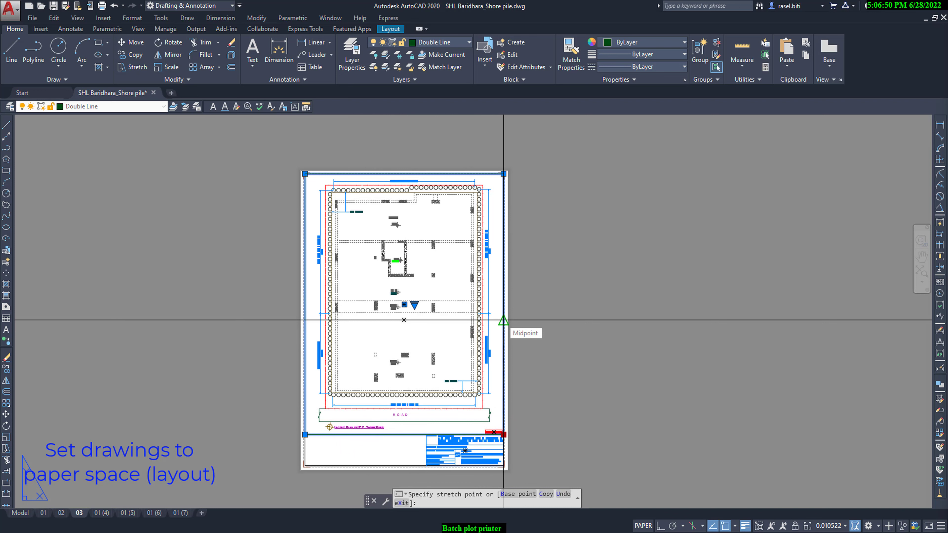
click(503, 320)
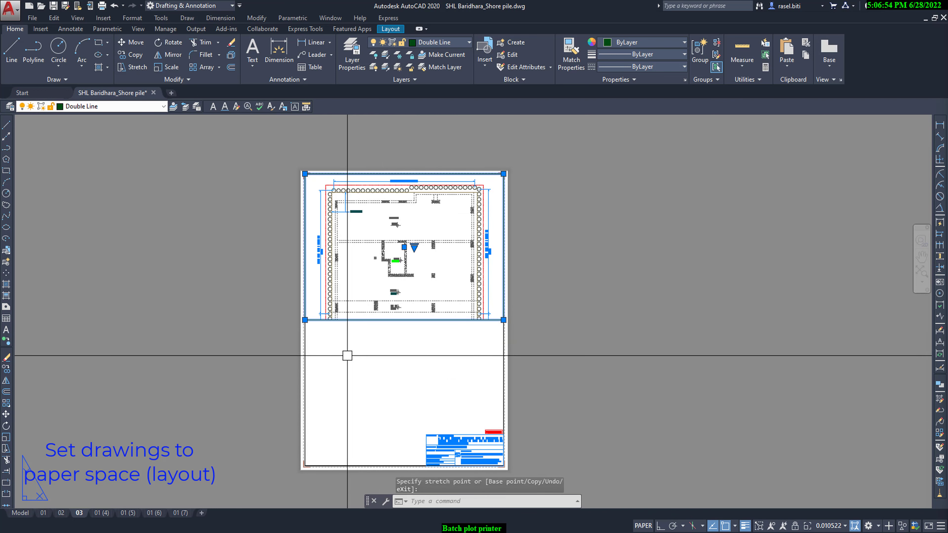
key(Escape)
Draw a second viewport filling the sheet's lower half with MV
text(mv)
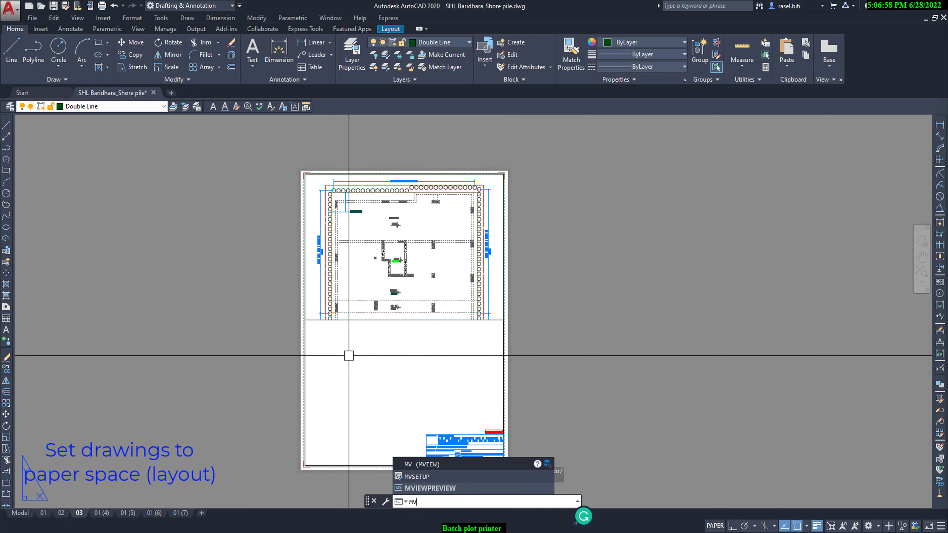
key(Return)
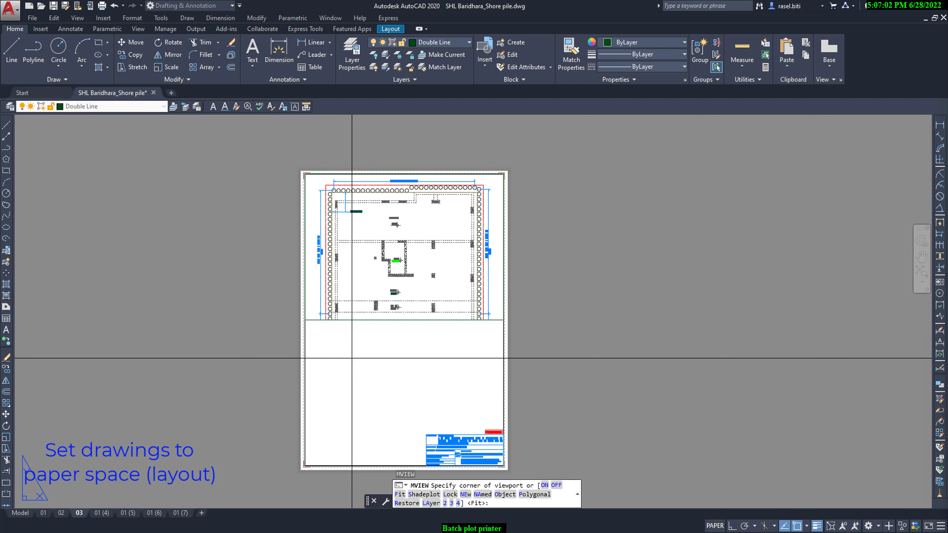
scroll(504, 307, up, 5)
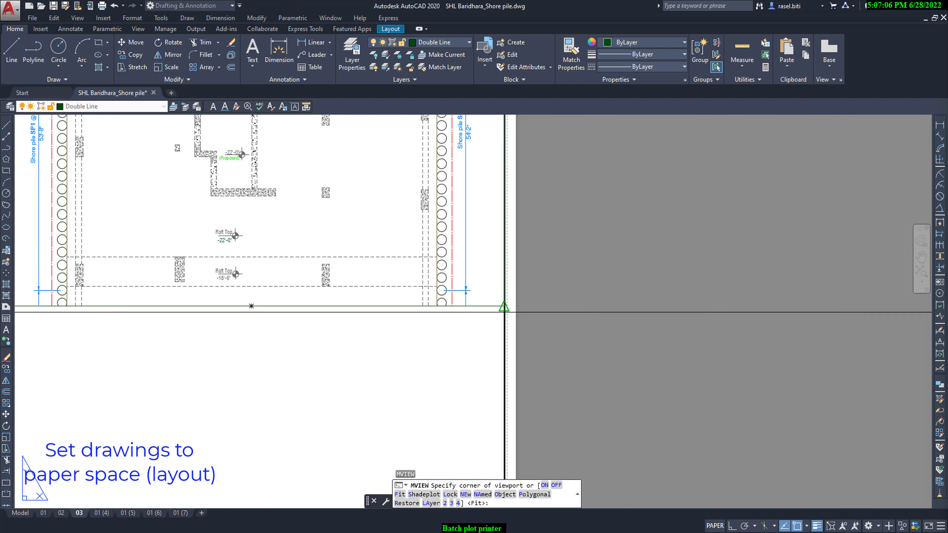
click(504, 306)
scroll(504, 306, down, 5)
scroll(504, 307, up, 5)
click(294, 444)
scroll(293, 444, down, 5)
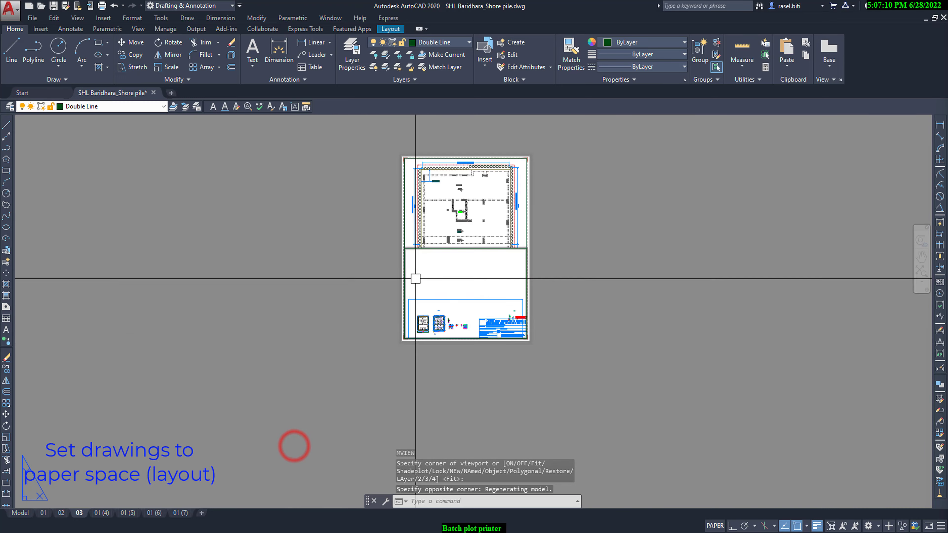
scroll(480, 205, up, 5)
scroll(480, 205, down, 5)
Window-zoom the upper viewport onto the three shore pile elevations
double_click(483, 194)
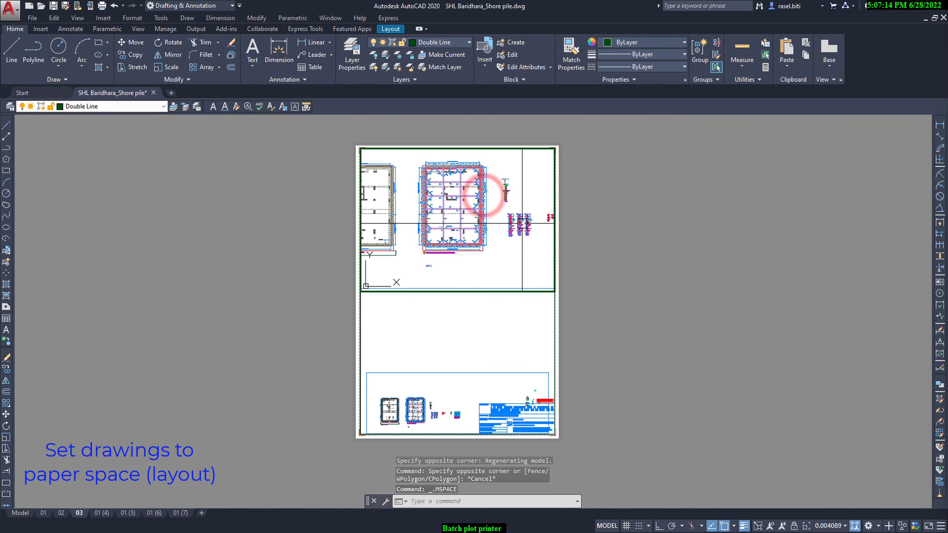
middle_drag(527, 243, 481, 230)
text(z)
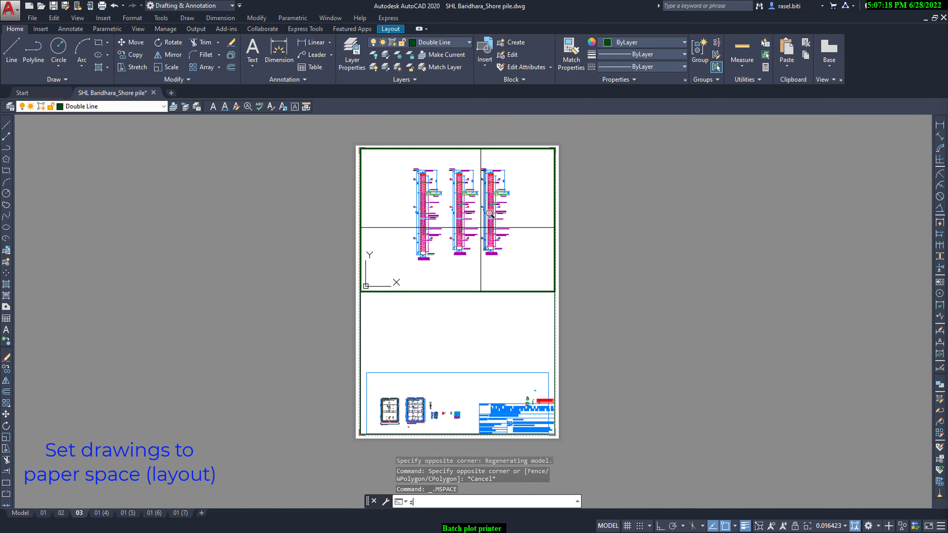
key(Return)
text(w)
key(Return)
scroll(414, 169, down, 2)
click(412, 170)
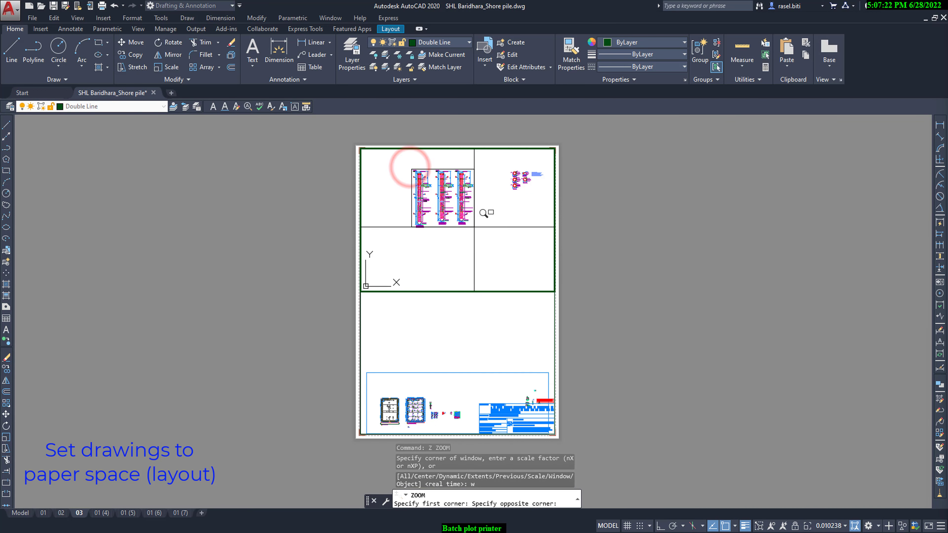
click(473, 231)
double_click(584, 276)
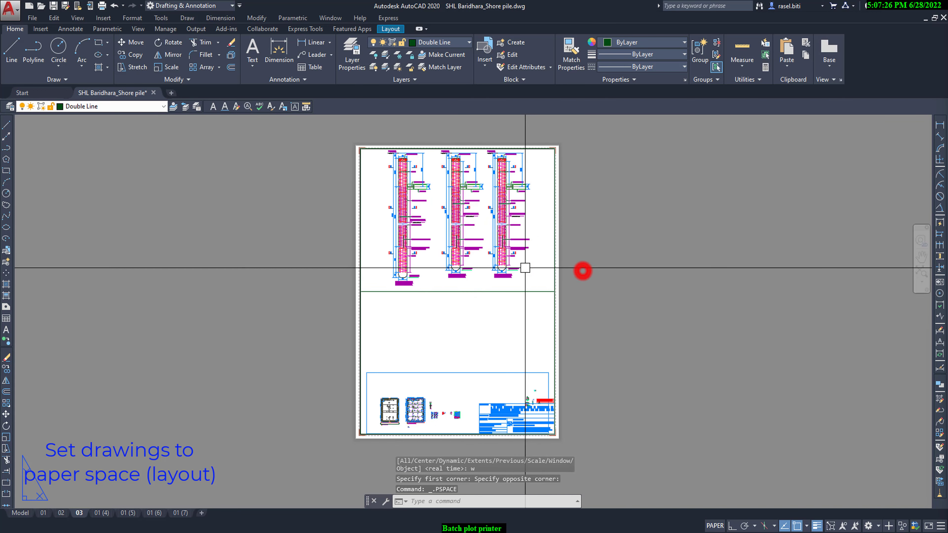
Window-zoom the lower viewport onto the pile sections and notes
double_click(444, 331)
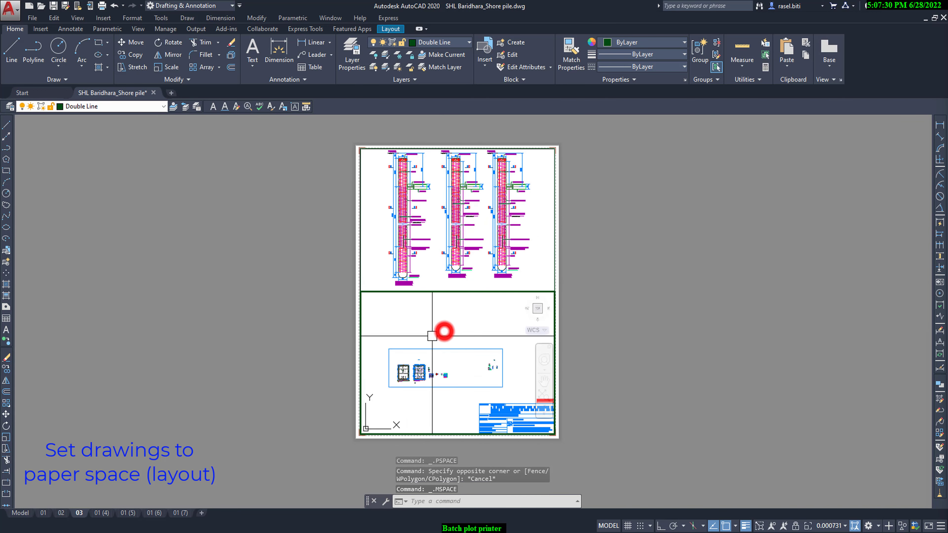
scroll(429, 338, up, 3)
scroll(446, 345, up, 4)
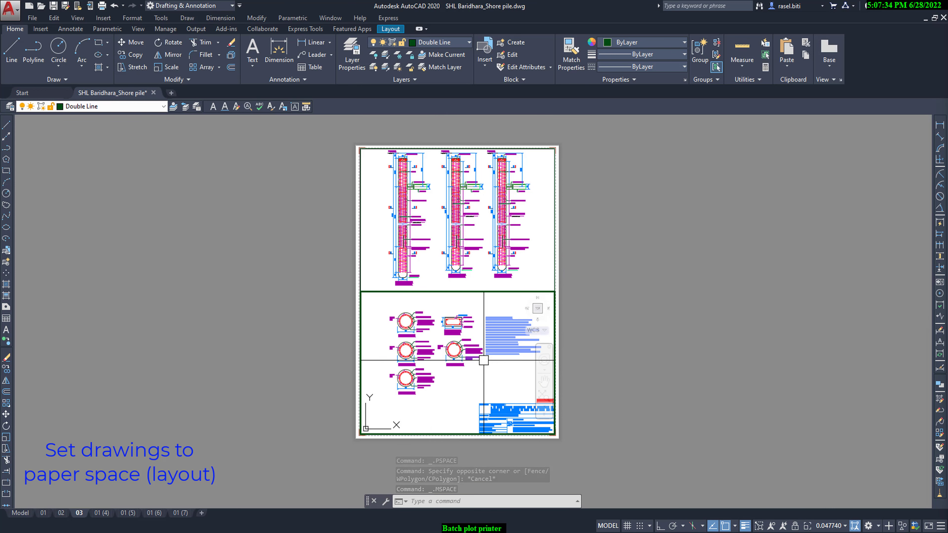
key(Return)
text(w)
key(Return)
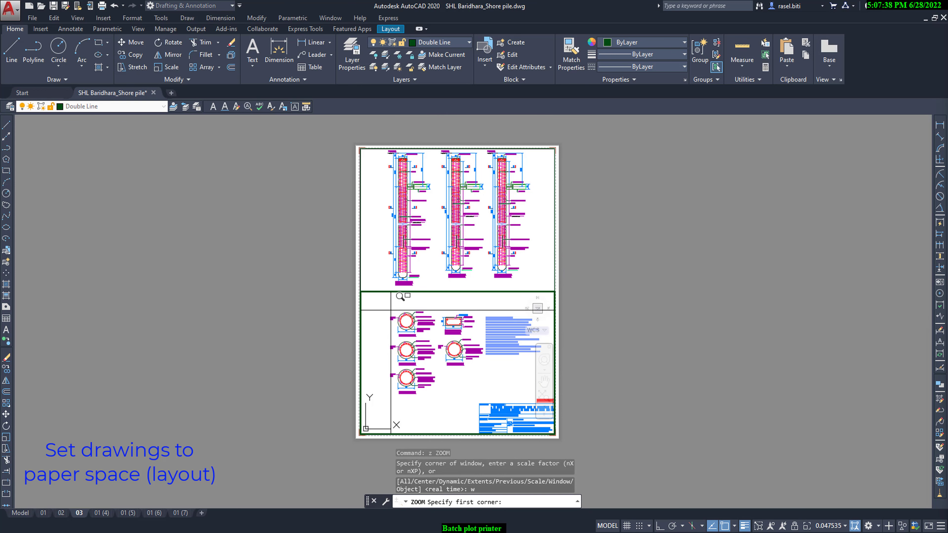
click(388, 310)
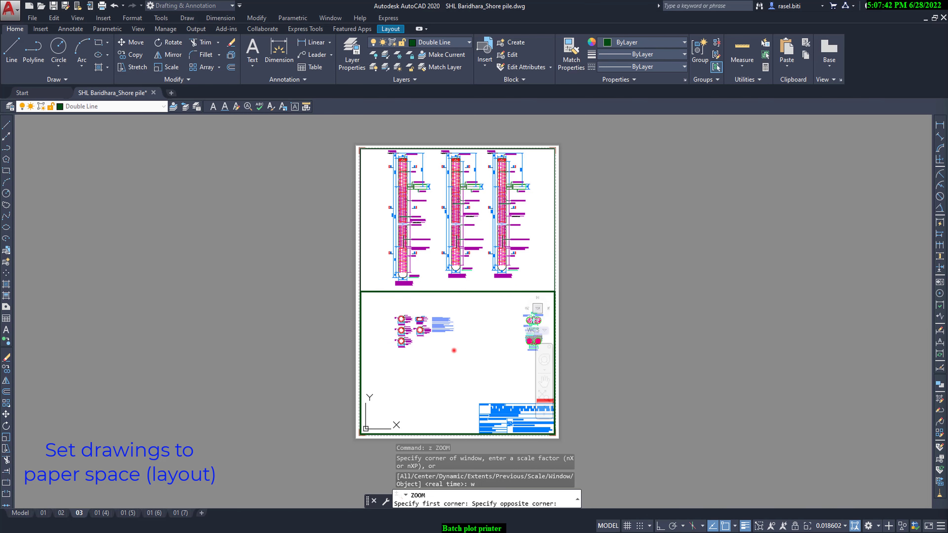
click(453, 350)
double_click(630, 324)
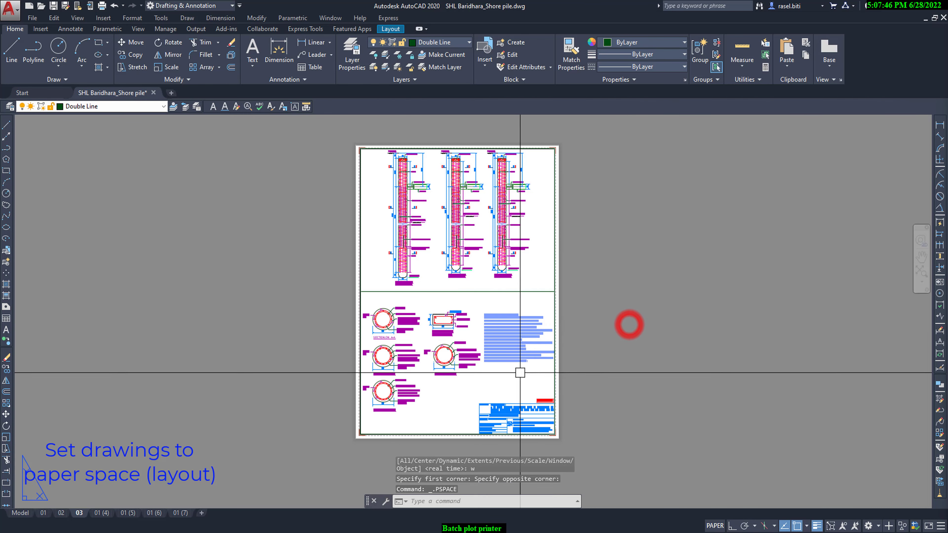
scroll(518, 375, up, 3)
Lower the bottom viewport's top edge and shift the section drawings down inside it
click(250, 257)
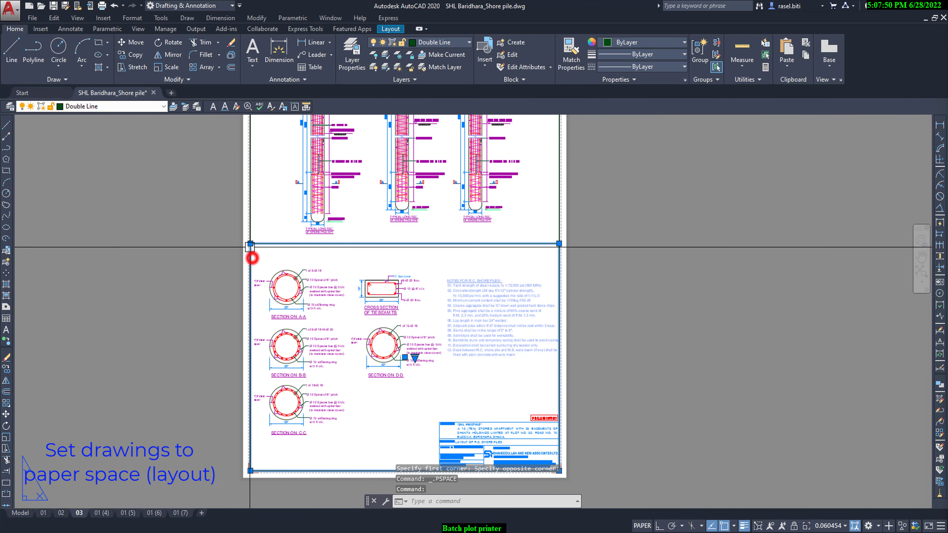
click(250, 263)
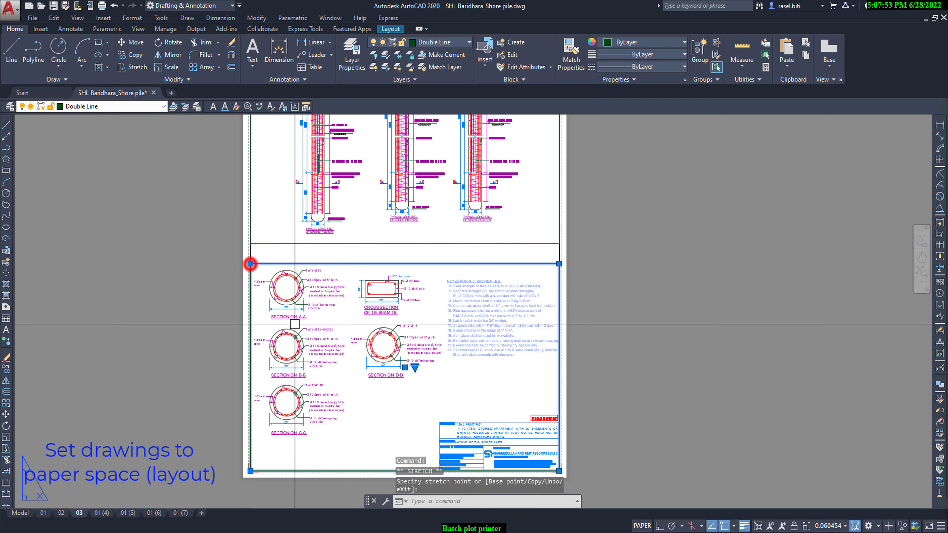
double_click(385, 396)
middle_drag(385, 395, 379, 411)
double_click(636, 351)
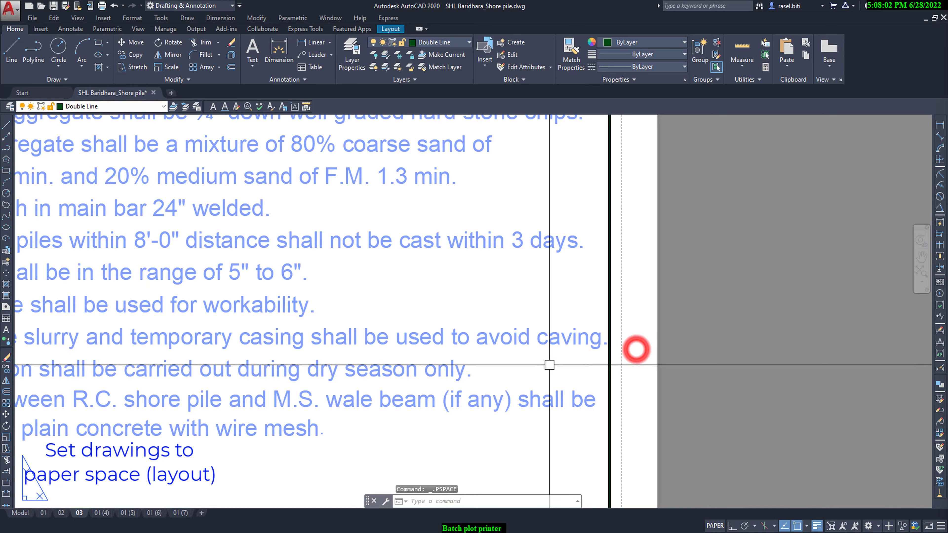
Move the lower viewport's top edge further down below the upper viewport
click(386, 248)
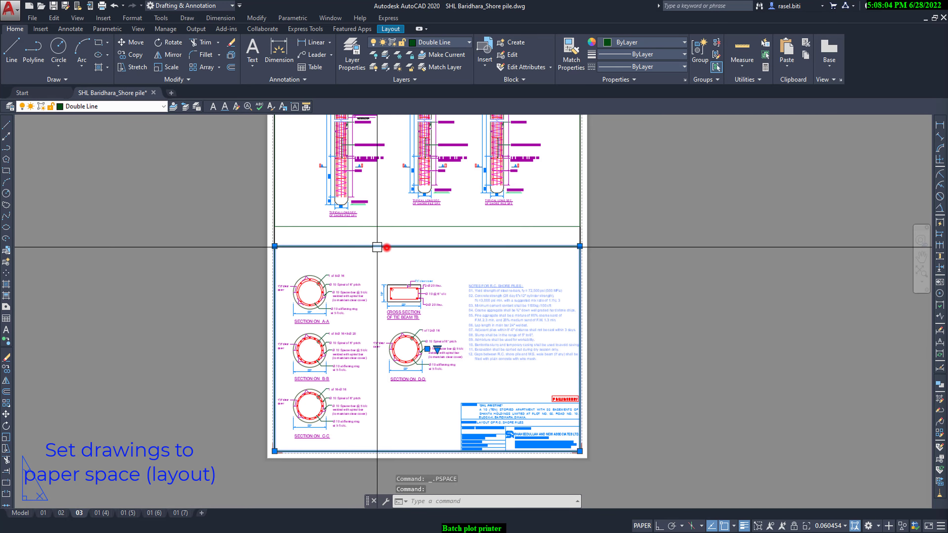
click(274, 268)
click(283, 226)
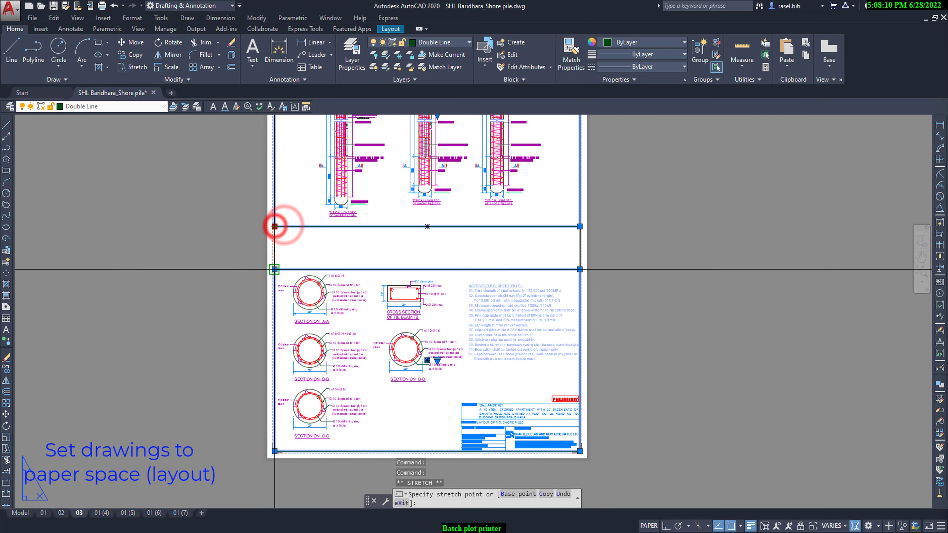
scroll(273, 269, down, 5)
scroll(272, 269, up, 2)
key(Escape)
Re-frame the upper viewport on the three pile elevations with a window zoom
double_click(337, 243)
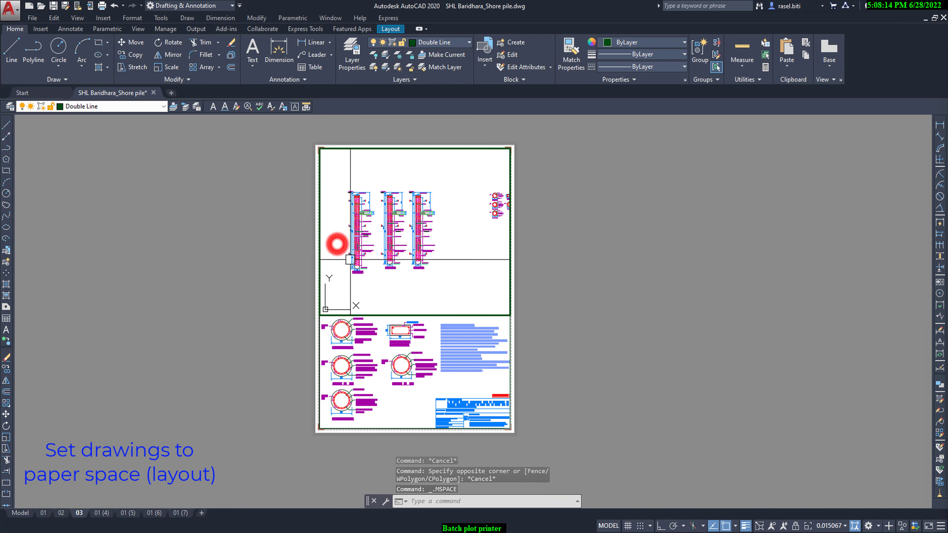
text(z)
key(Return)
text(w)
key(Return)
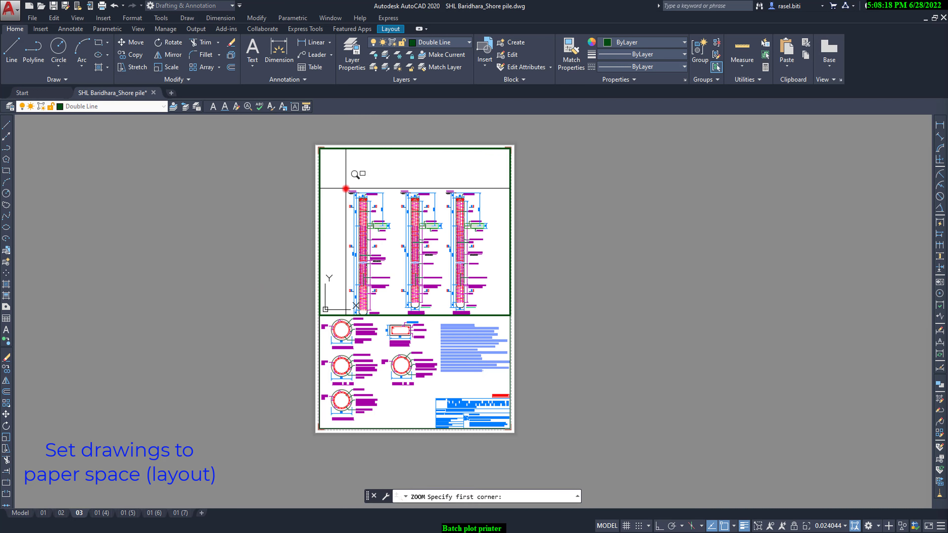
scroll(348, 189, down, 3)
click(347, 190)
click(404, 224)
click(405, 246)
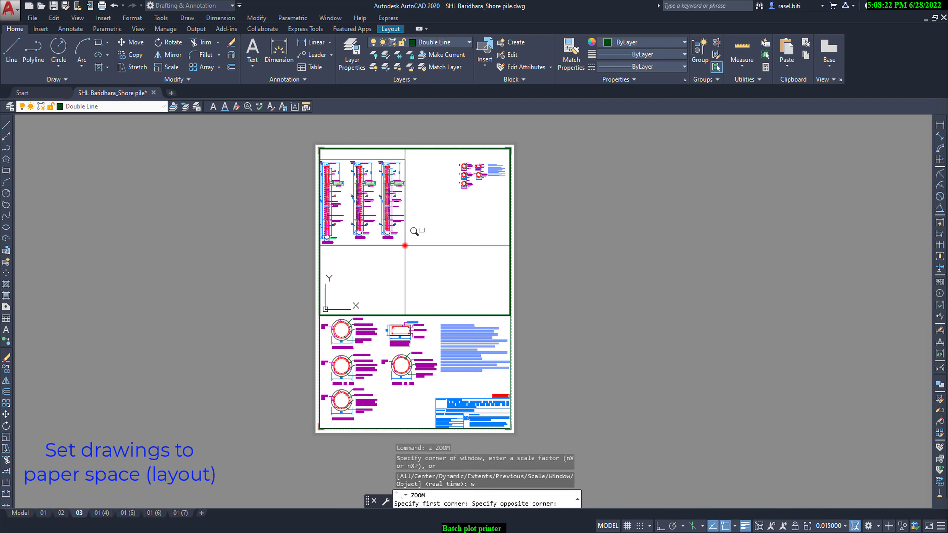
double_click(565, 263)
Open the fourth layout, 01 (4)
click(605, 263)
click(801, 402)
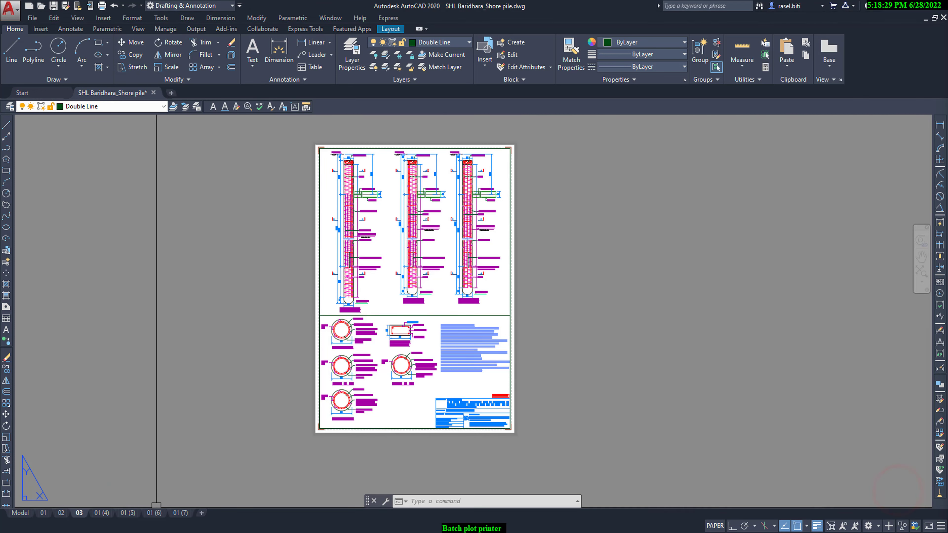
click(101, 512)
text(04)
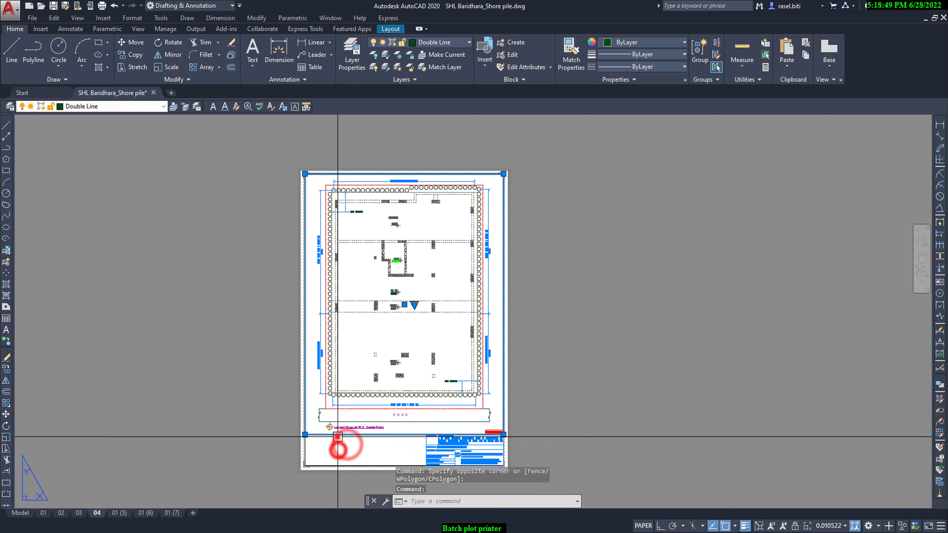
Shorten the layout 04 viewport by raising its bottom edge, then copy it below
click(302, 442)
click(305, 275)
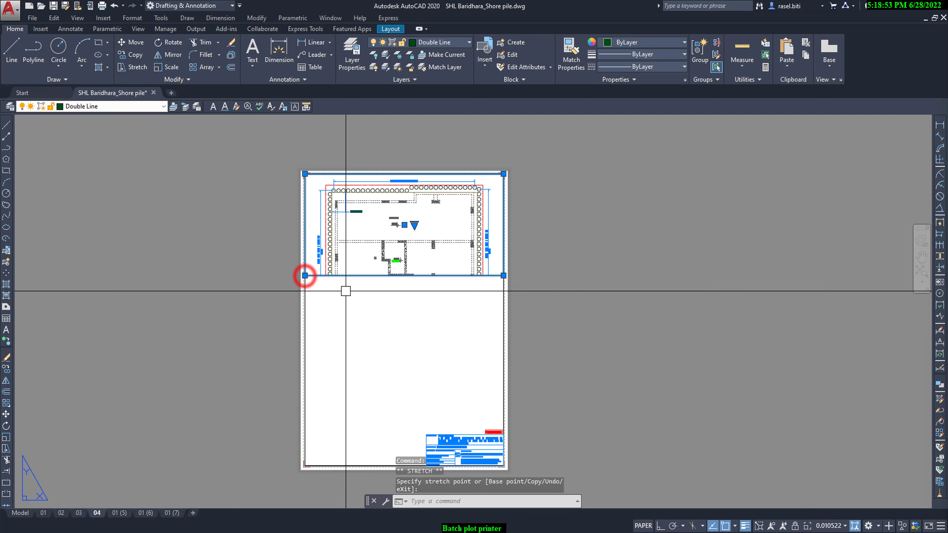
right_click(328, 301)
click(361, 363)
scroll(313, 180, up, 5)
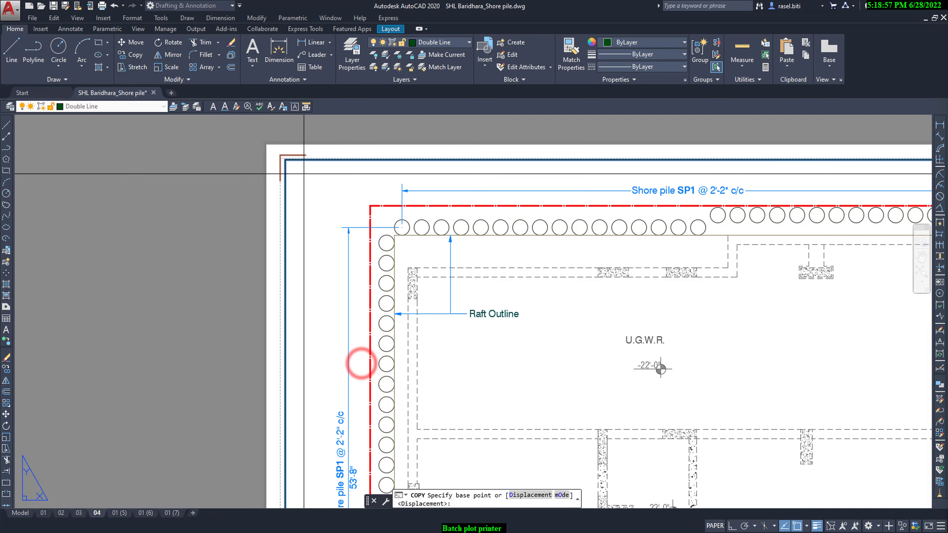
click(286, 159)
scroll(285, 160, down, 5)
scroll(310, 288, down, 3)
scroll(309, 288, up, 5)
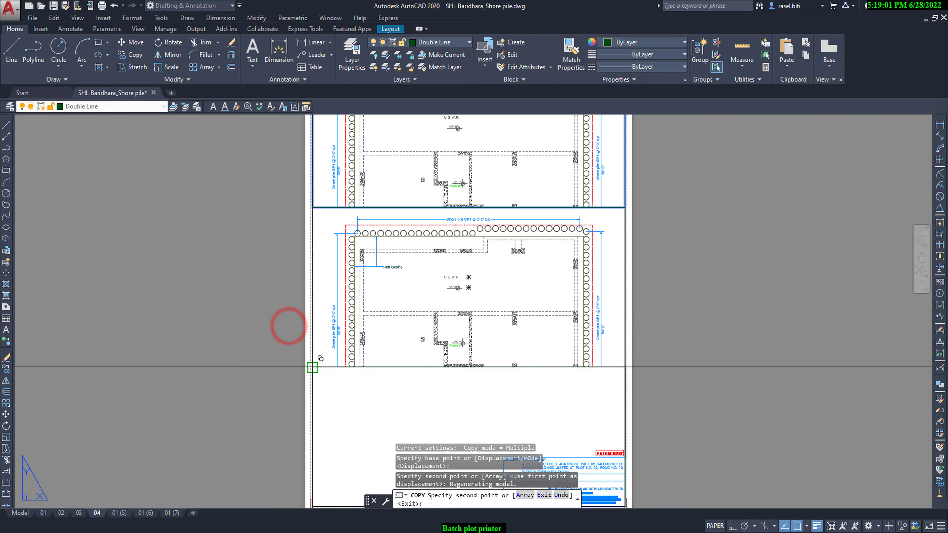
click(313, 364)
scroll(313, 364, down, 5)
scroll(313, 360, up, 5)
scroll(312, 360, down, 5)
key(Escape)
scroll(376, 313, up, 5)
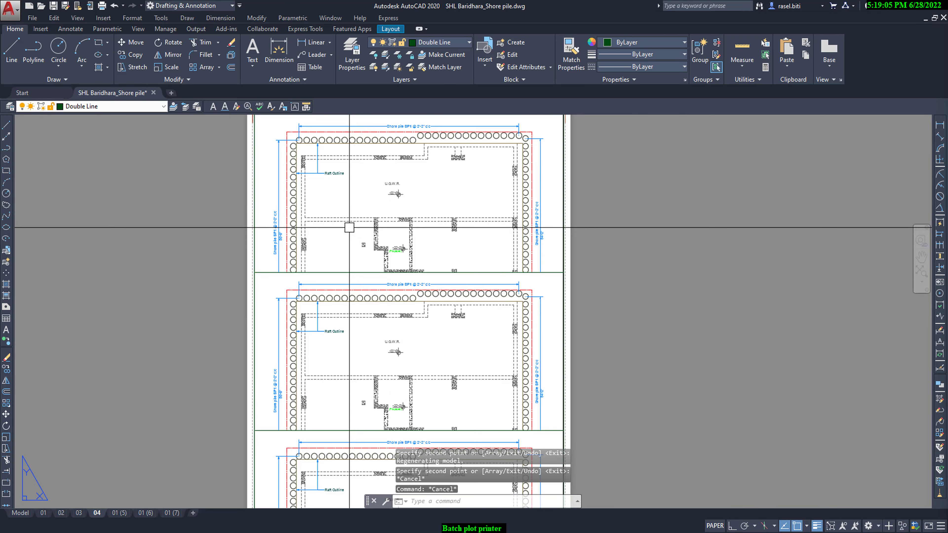
Zoom Window the top viewport onto strut sections 1A-1A, 1B-1B and 2-2
double_click(351, 186)
scroll(448, 225, down, 3)
scroll(448, 226, down, 3)
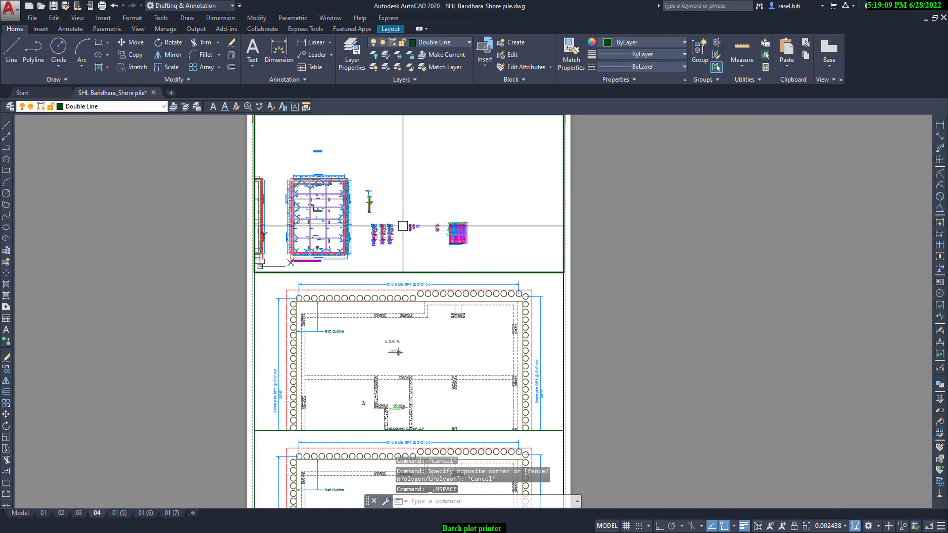
scroll(401, 227, up, 3)
scroll(384, 205, down, 5)
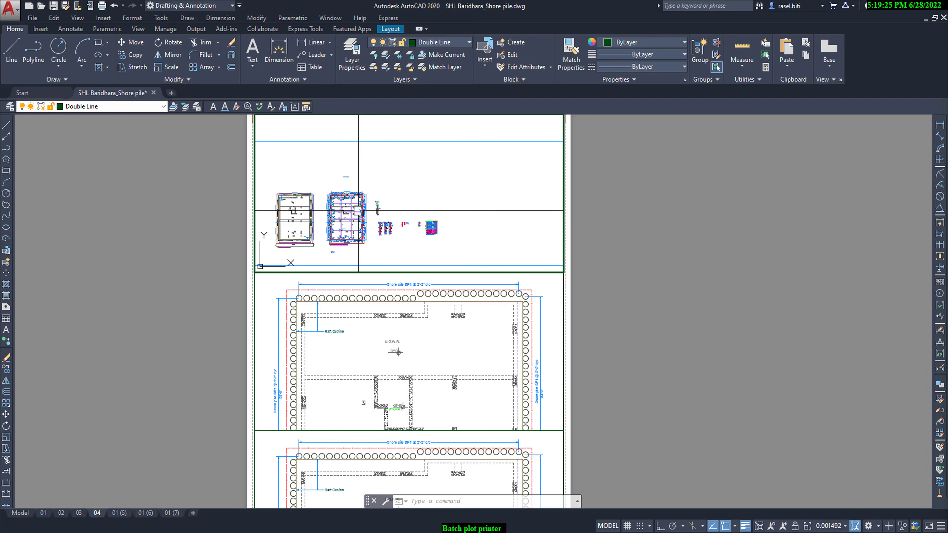
scroll(358, 211, up, 3)
scroll(391, 224, up, 3)
scroll(429, 231, up, 3)
scroll(475, 236, up, 3)
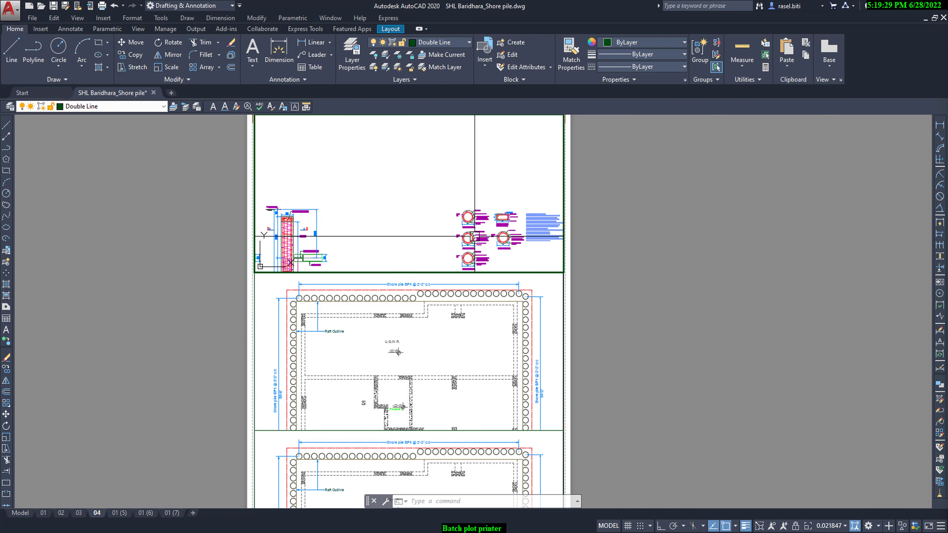
scroll(474, 213, down, 3)
scroll(463, 177, down, 2)
scroll(410, 174, down, 2)
scroll(428, 141, down, 2)
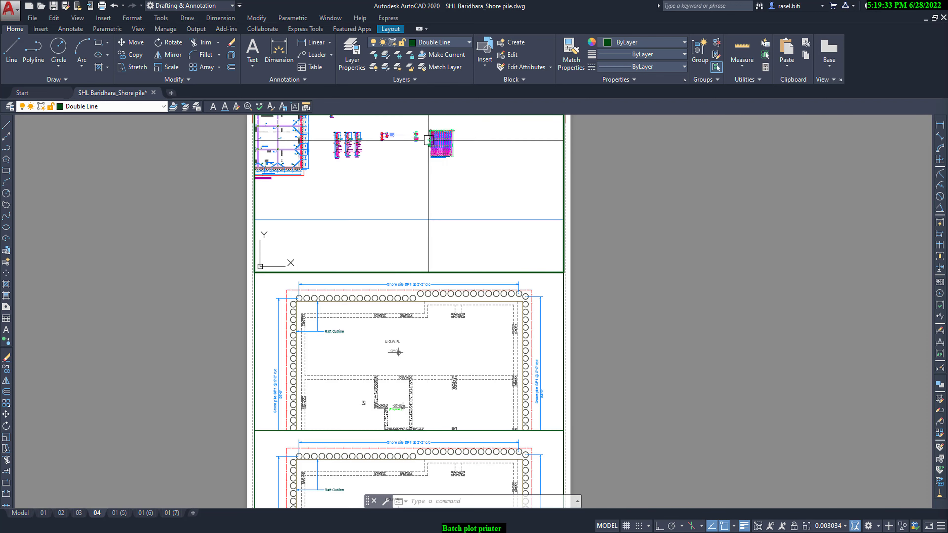
scroll(429, 141, up, 1)
scroll(525, 142, down, 1)
scroll(529, 184, up, 2)
scroll(321, 207, up, 1)
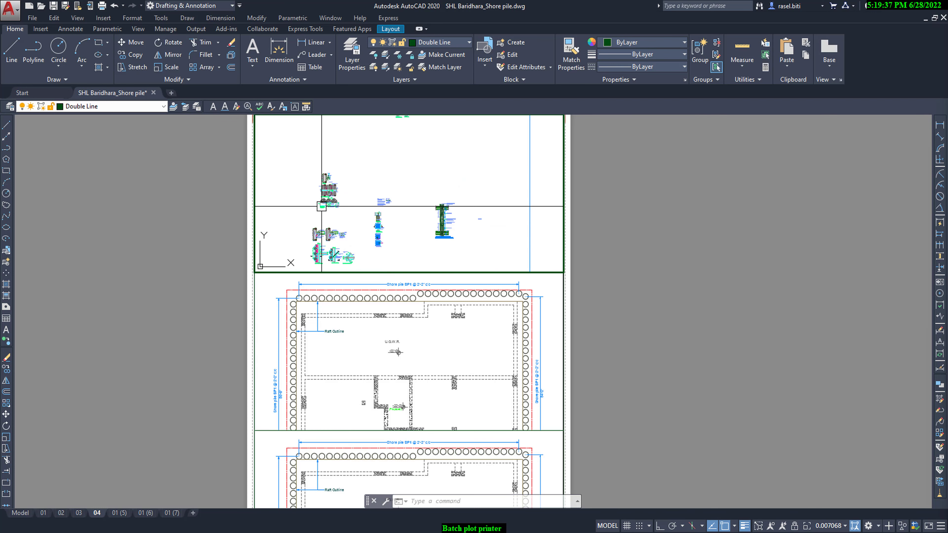
scroll(321, 206, up, 1)
scroll(336, 194, down, 1)
scroll(381, 180, up, 1)
scroll(529, 205, up, 2)
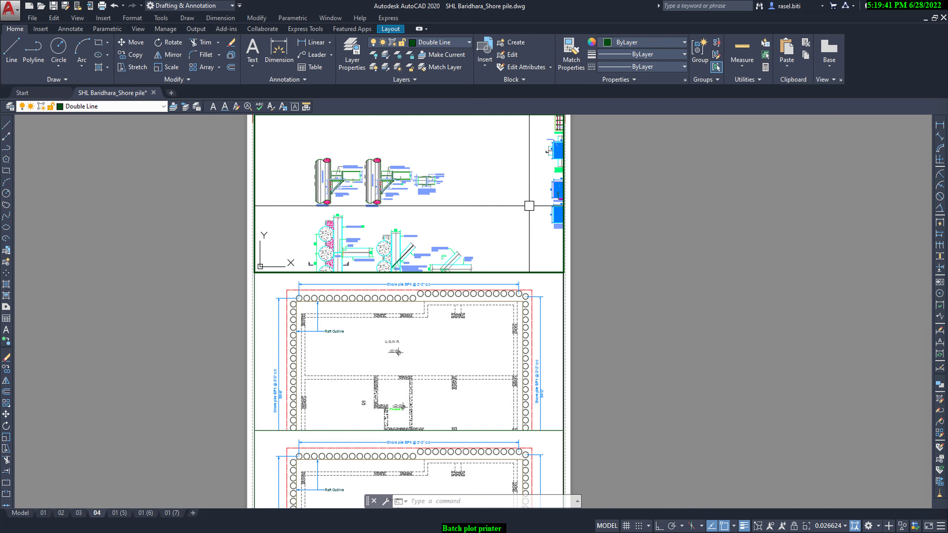
middle_drag(391, 196, 404, 175)
text(z ZOOM)
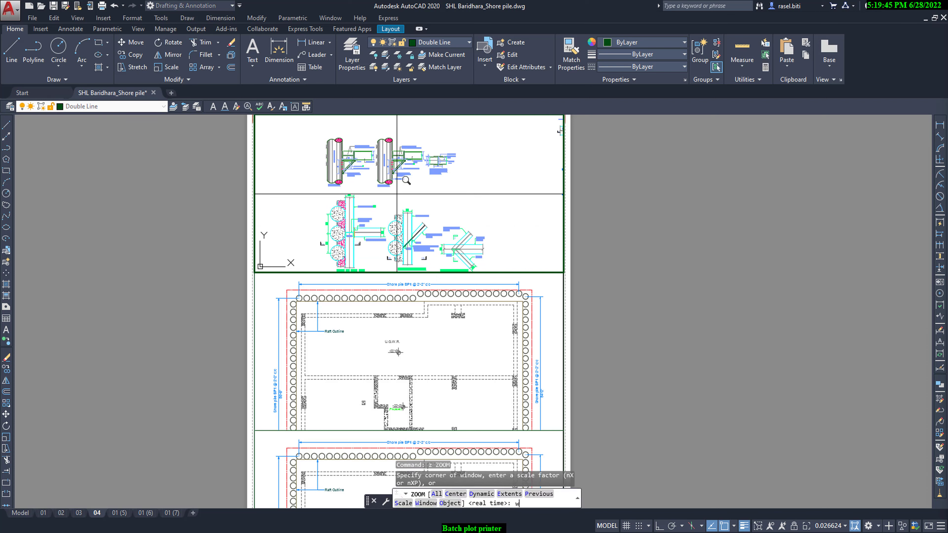
key(Return)
text(w)
key(Return)
click(324, 136)
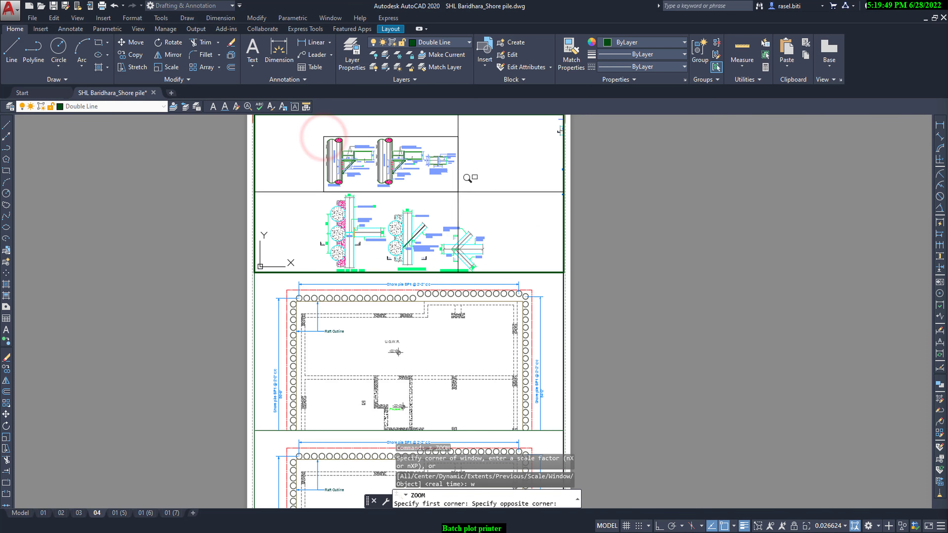
click(458, 189)
double_click(610, 193)
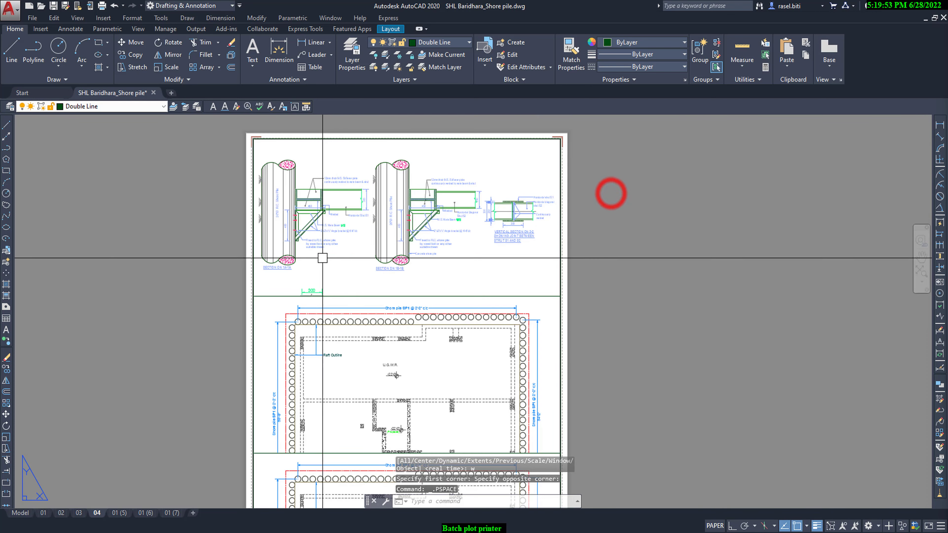
Stretch the top viewport's bottom edge and the middle viewport's top edge to fit
scroll(336, 253, up, 5)
click(228, 268)
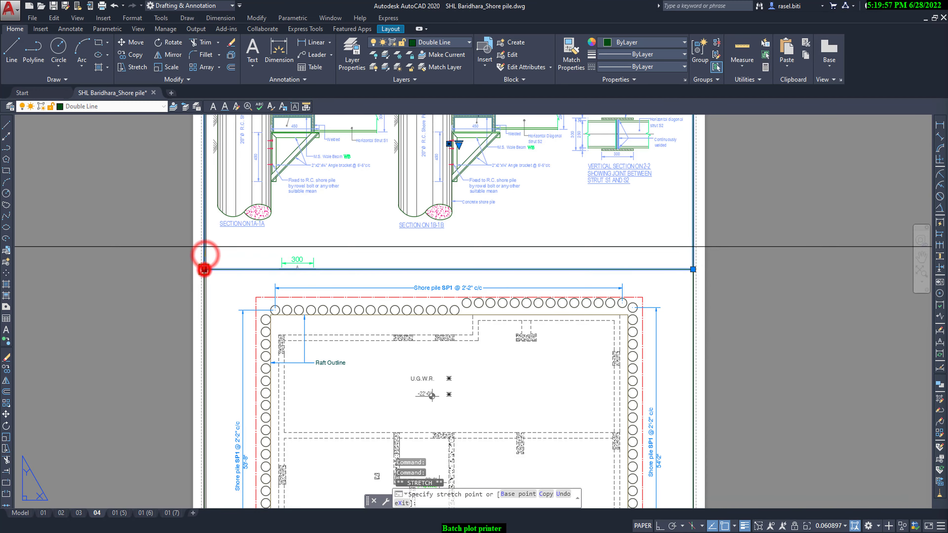
scroll(204, 238, up, 5)
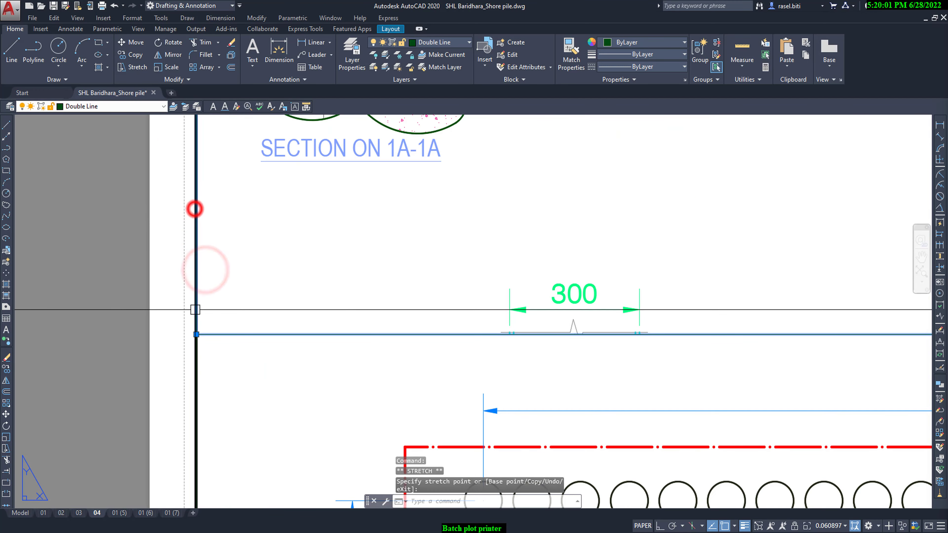
scroll(194, 209, down, 5)
click(731, 286)
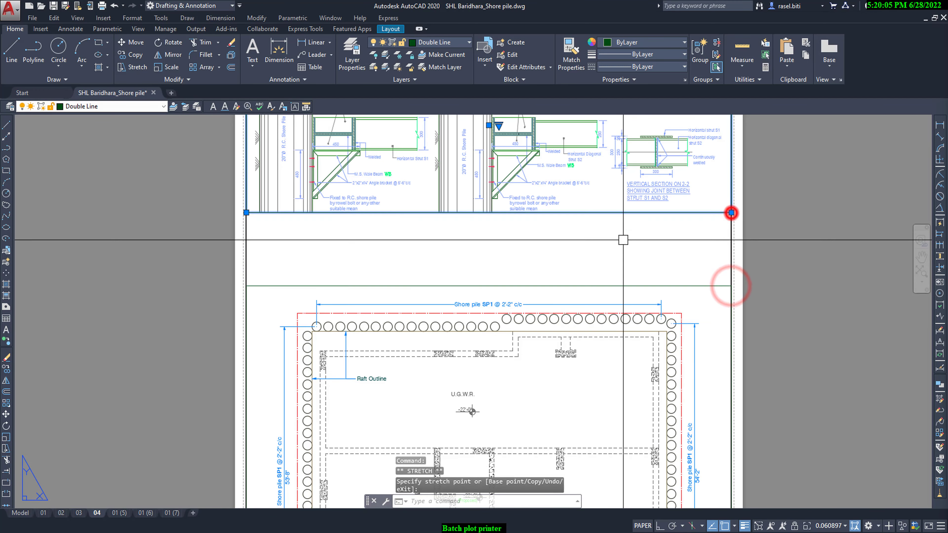
click(731, 213)
click(245, 212)
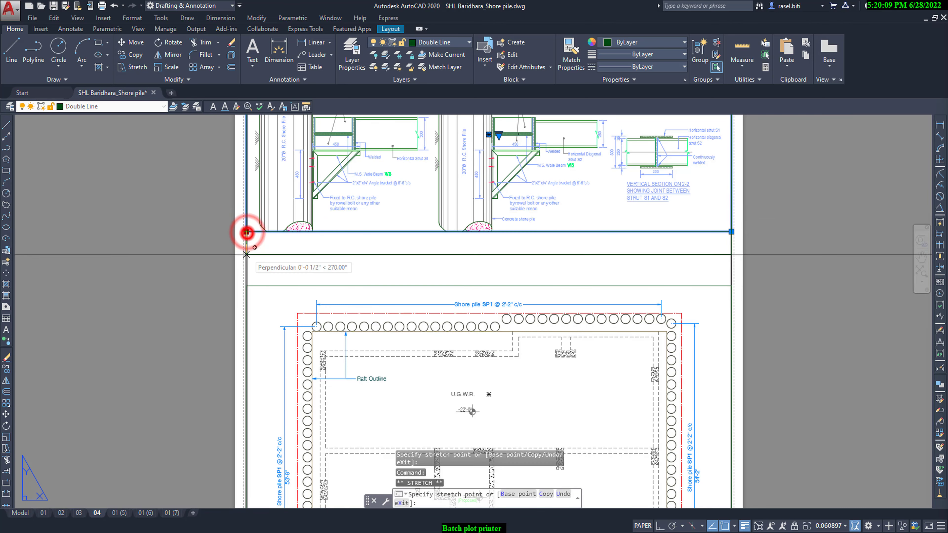
click(246, 256)
scroll(247, 255, down, 5)
scroll(248, 255, up, 5)
click(271, 253)
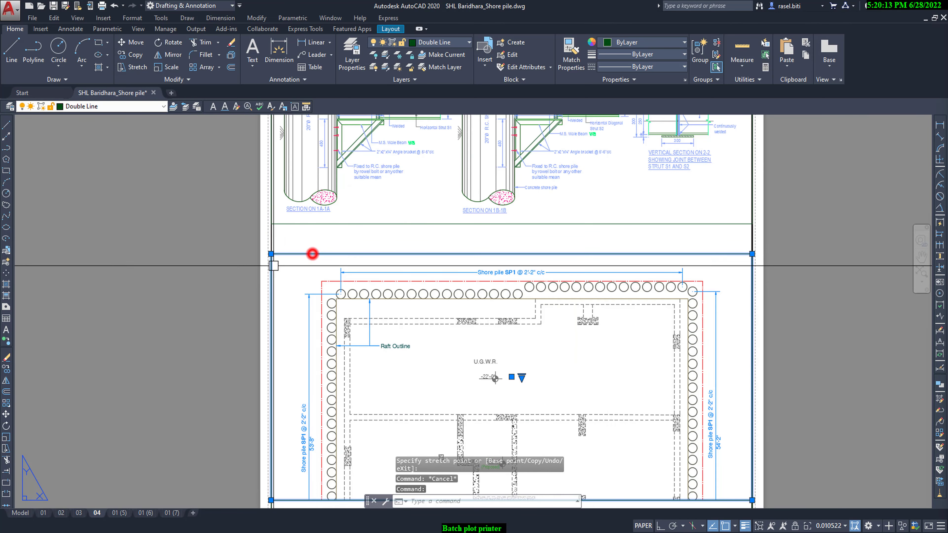
click(272, 225)
scroll(332, 216, up, 2)
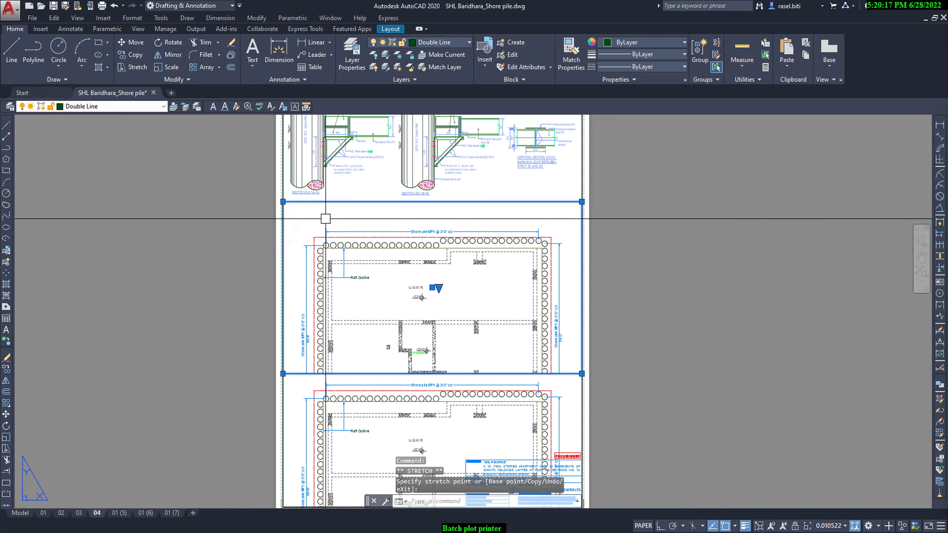
Pan and Zoom Window the middle viewport onto Detail A, B and C plan views
double_click(324, 219)
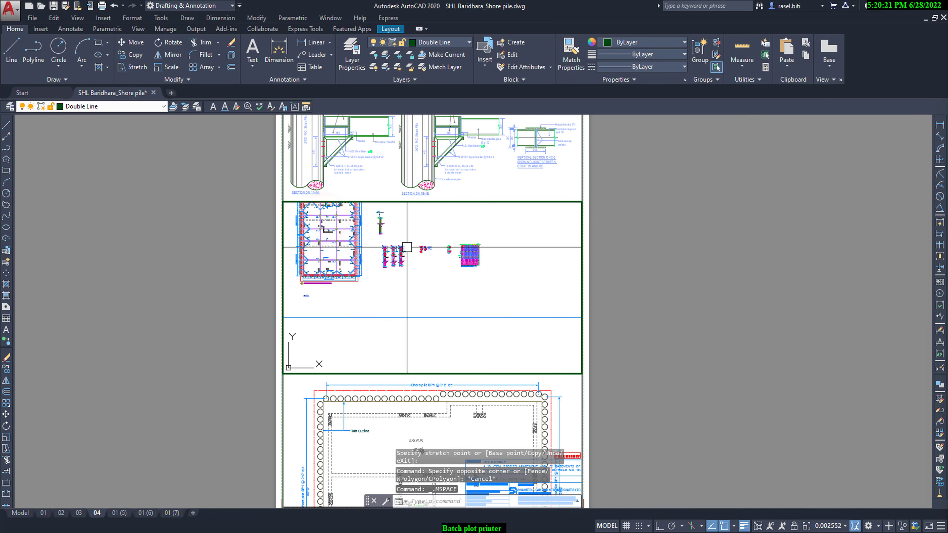
scroll(406, 247, up, 2)
scroll(396, 248, down, 2)
scroll(387, 248, up, 3)
scroll(504, 233, up, 2)
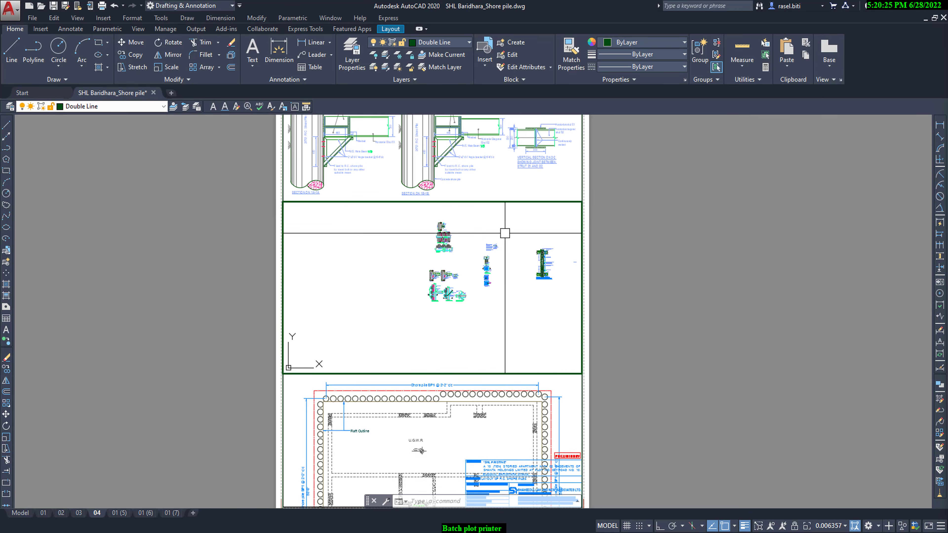
scroll(485, 246, up, 2)
scroll(404, 288, up, 3)
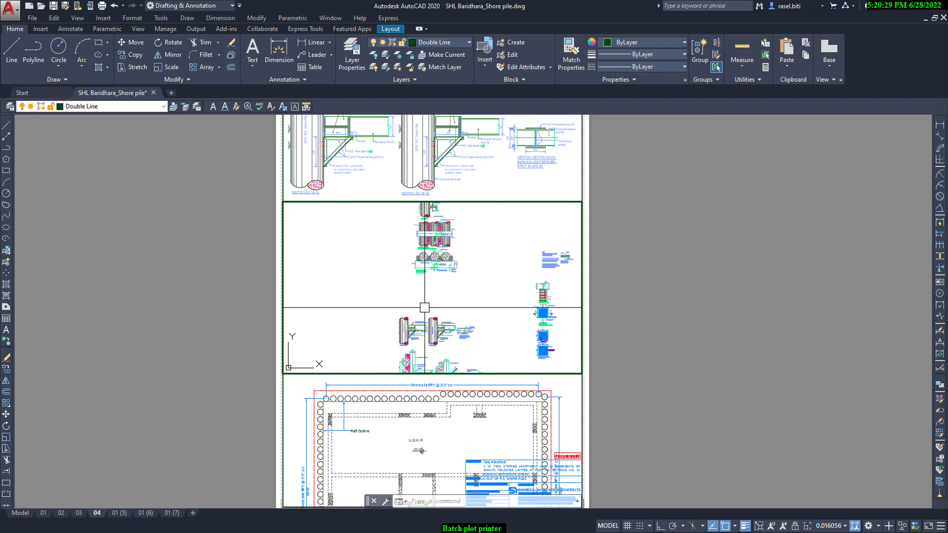
middle_drag(389, 286, 361, 210)
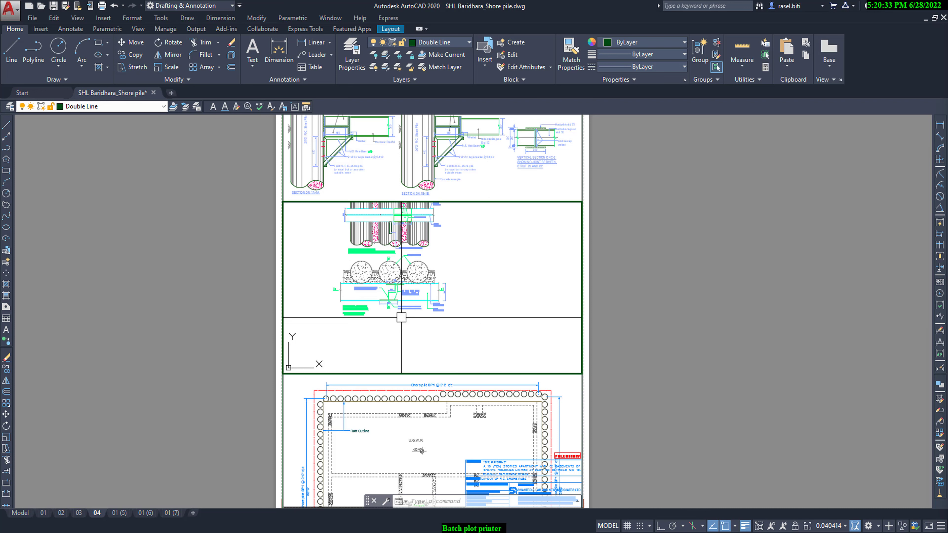
scroll(386, 296, down, 2)
scroll(349, 307, up, 2)
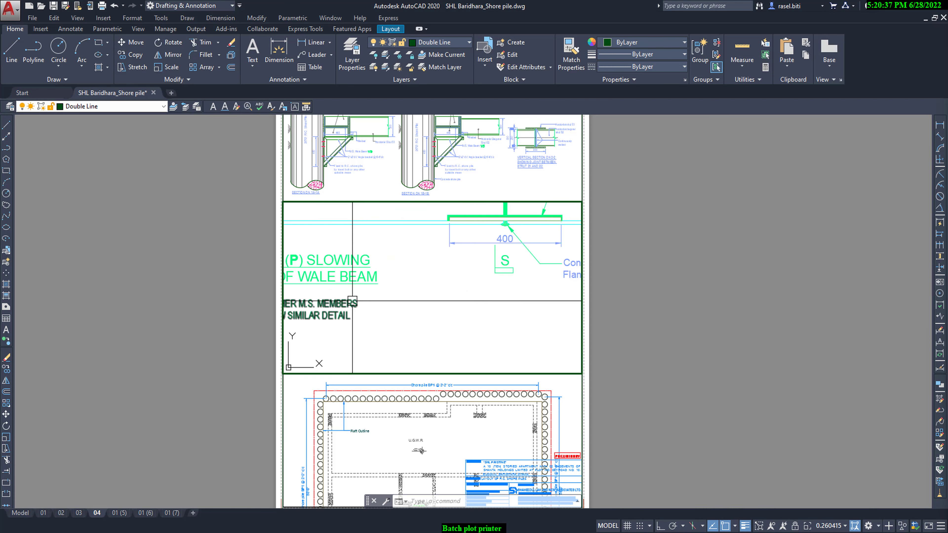
scroll(423, 275, down, 4)
scroll(437, 346, down, 2)
scroll(410, 338, up, 6)
scroll(388, 325, up, 2)
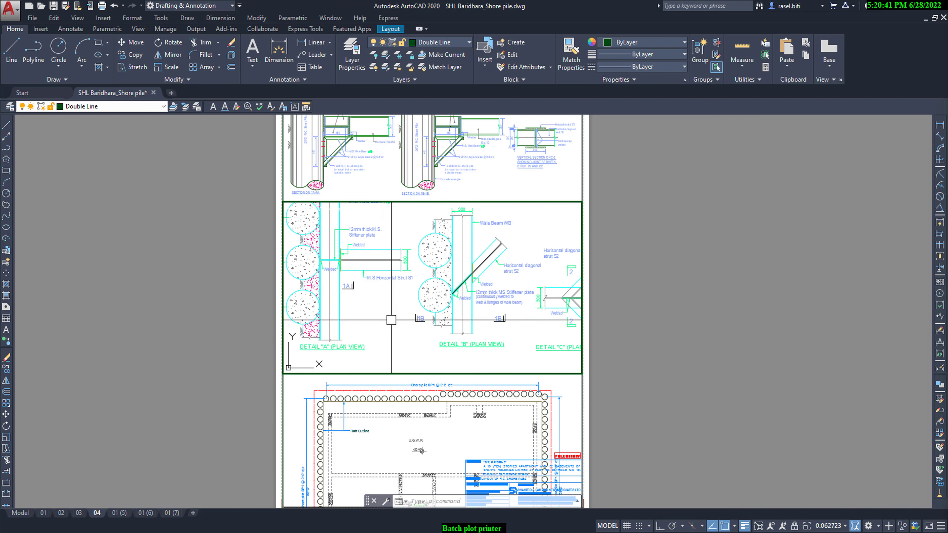
scroll(386, 318, down, 2)
scroll(390, 321, up, 2)
middle_drag(390, 321, 388, 321)
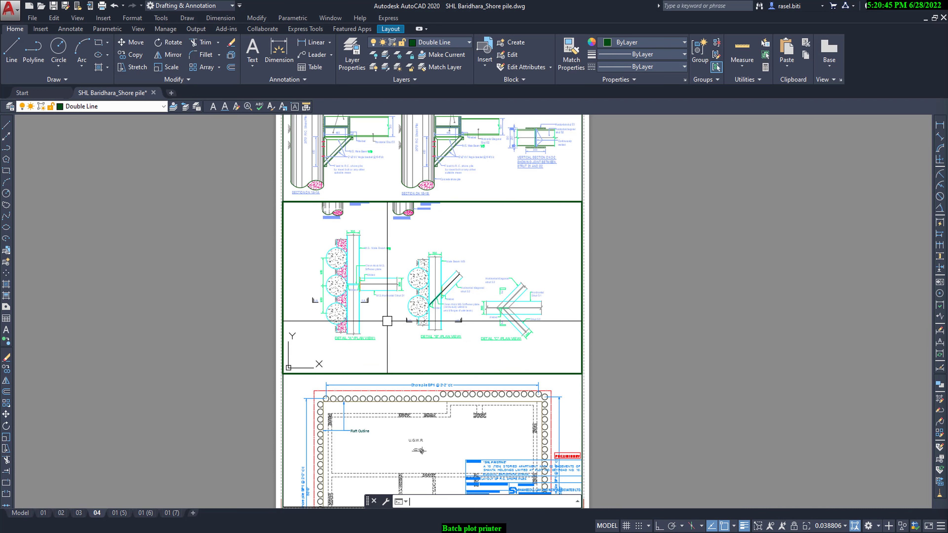
text(z)
key(Return)
text(w)
key(Return)
click(309, 229)
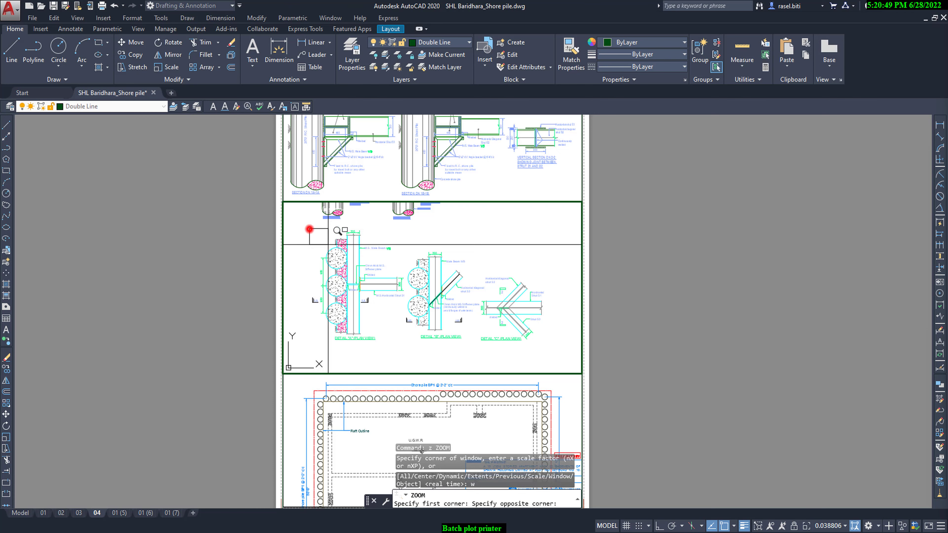
click(545, 347)
double_click(654, 297)
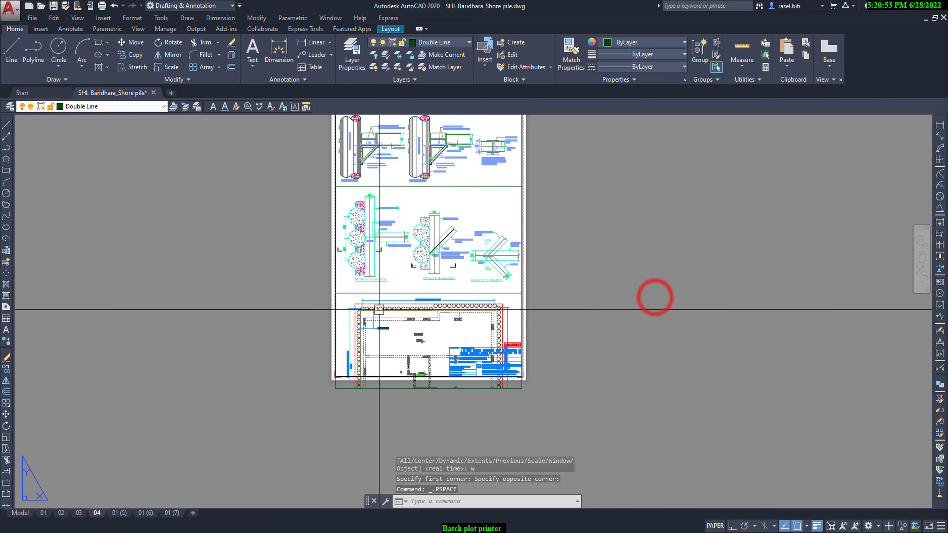
Zoom the bottom viewport to the drawing extents
double_click(337, 291)
scroll(336, 302, down, 10)
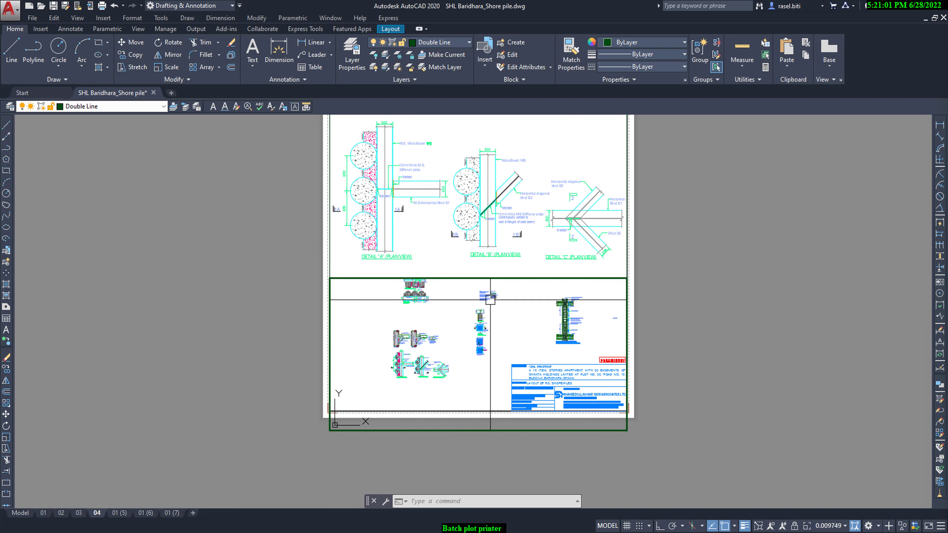
scroll(490, 299, up, 2)
scroll(466, 331, down, 4)
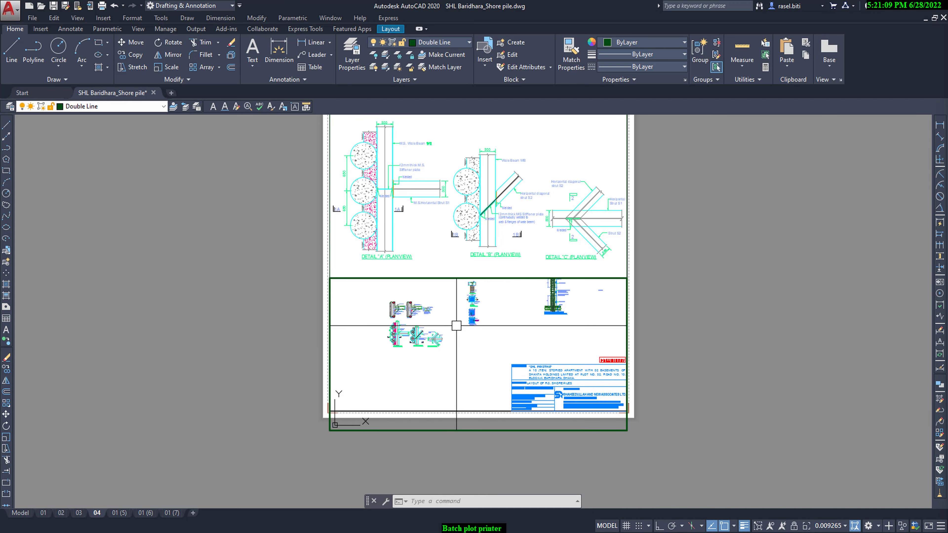
scroll(471, 291, up, 2)
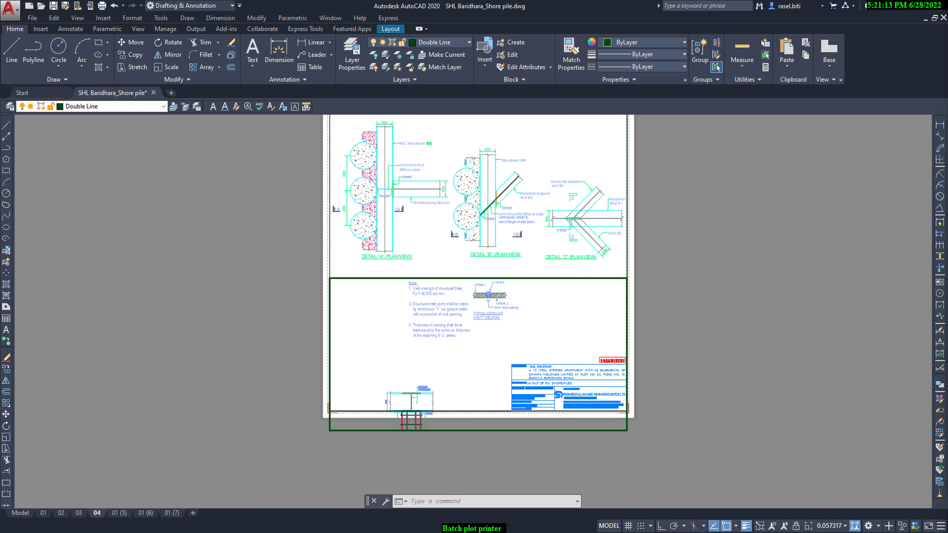
scroll(502, 313, up, 2)
scroll(484, 320, down, 3)
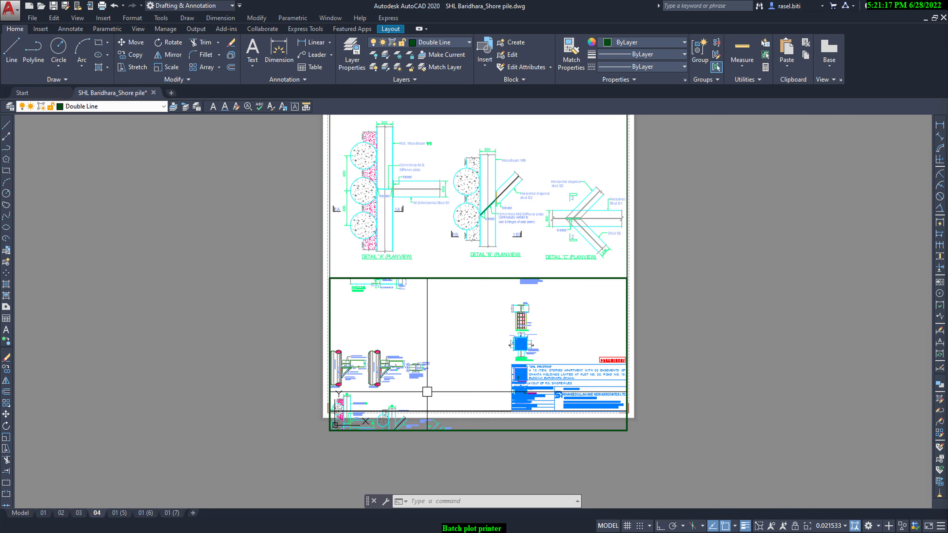
scroll(403, 352, up, 3)
scroll(431, 351, down, 7)
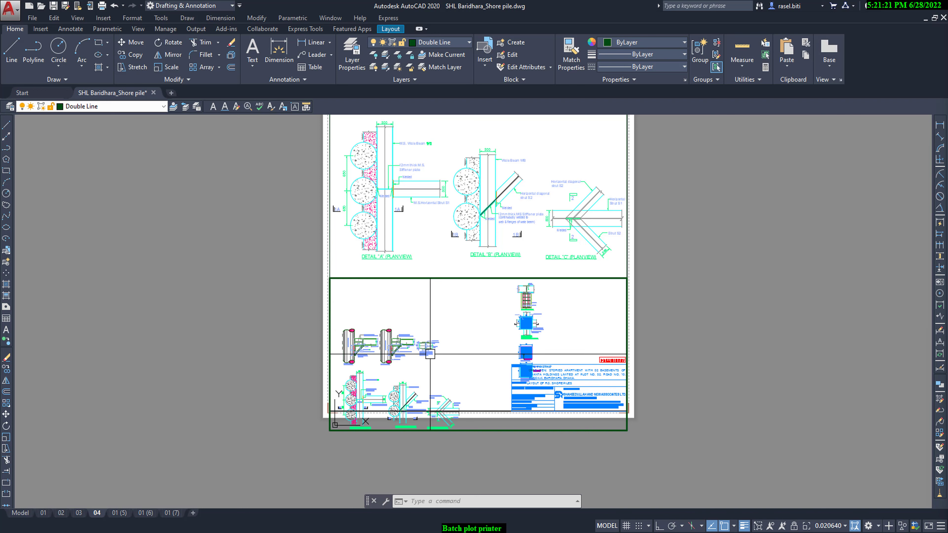
scroll(430, 351, down, 3)
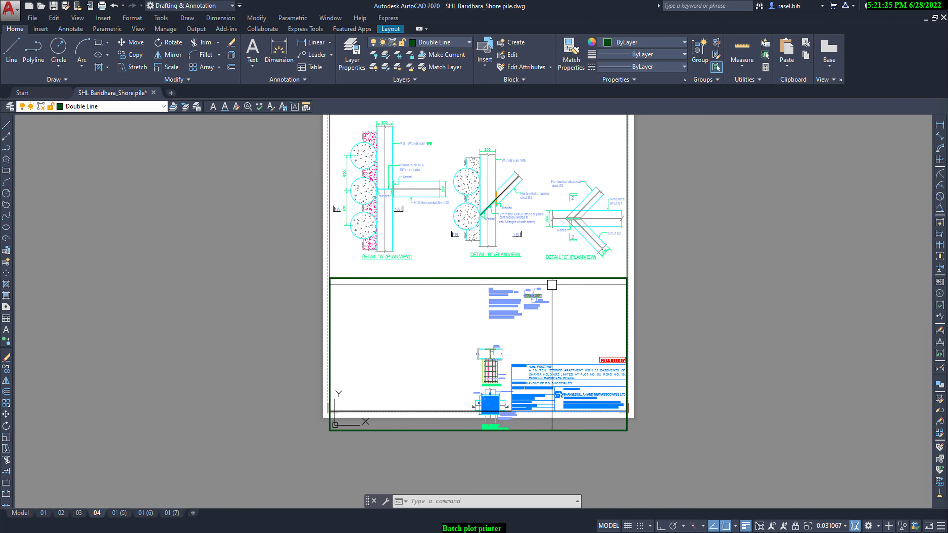
scroll(552, 285, up, 4)
scroll(467, 329, down, 1)
scroll(433, 363, up, 1)
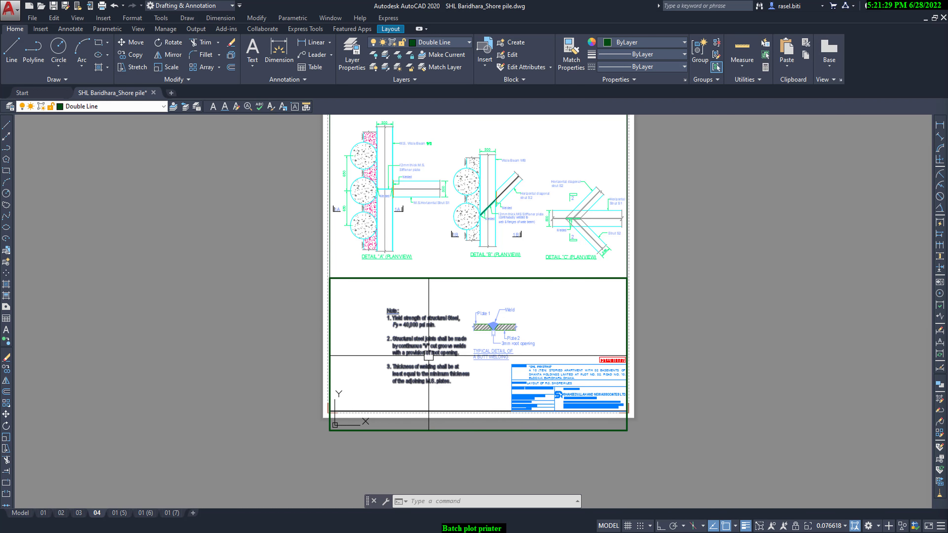
text(z)
key(Return)
key(Return)
text(Z)
Window the bottom viewport onto the structural steel notes and butt-weld detail, back in paper space
key(Return)
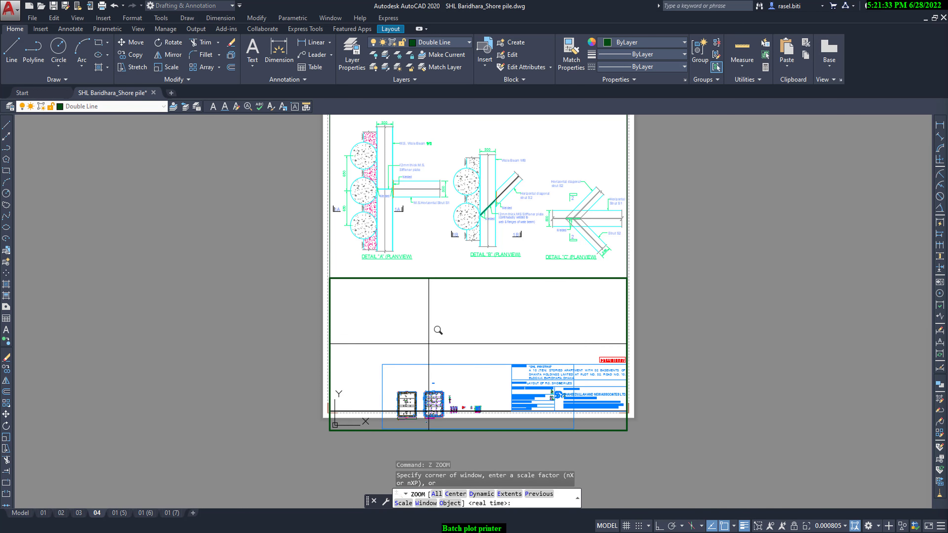
text(w)
key(Return)
scroll(458, 306, up, 5)
scroll(458, 306, up, 3)
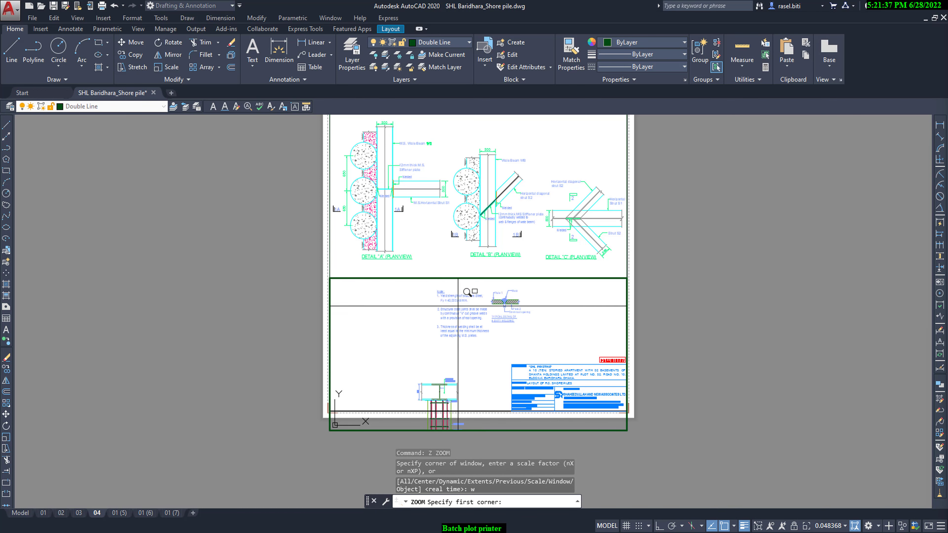
click(432, 286)
click(525, 338)
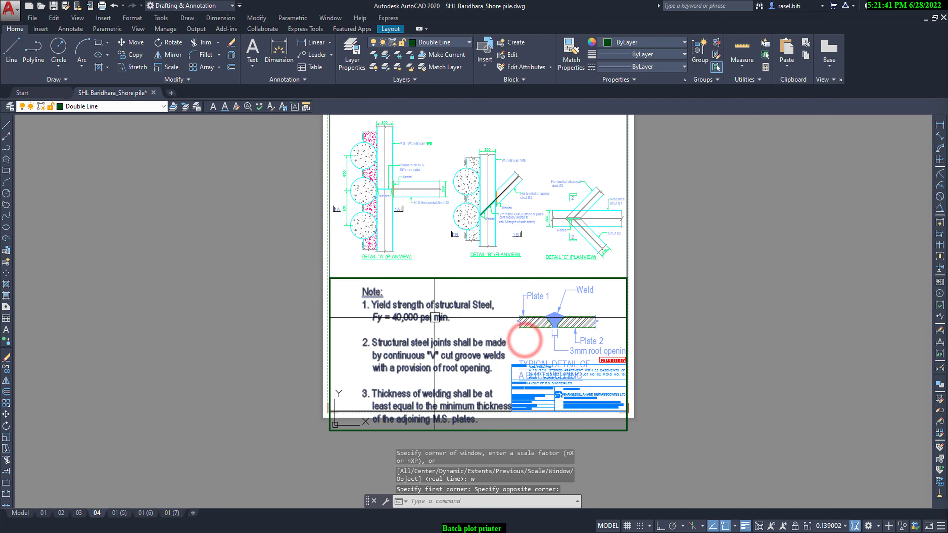
click(696, 315)
double_click(461, 322)
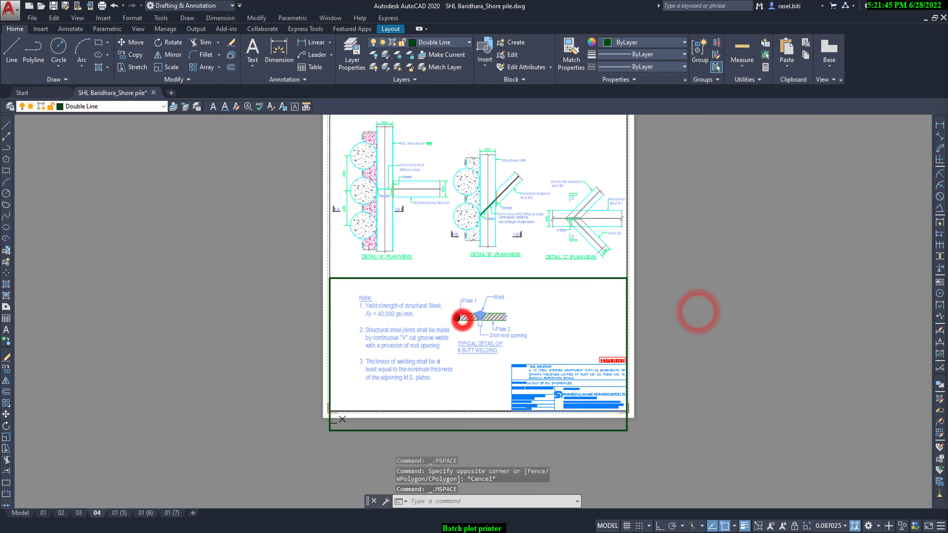
double_click(683, 298)
scroll(454, 245, down, 2)
Glance at layout 01, then return to layout 04
scroll(455, 286, up, 3)
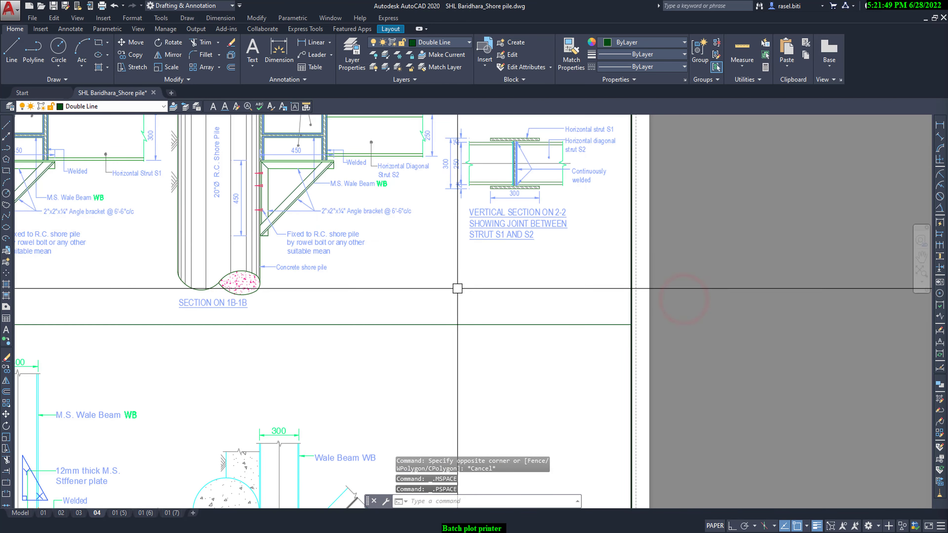
scroll(482, 211, down, 3)
scroll(482, 224, down, 2)
scroll(448, 359, up, 2)
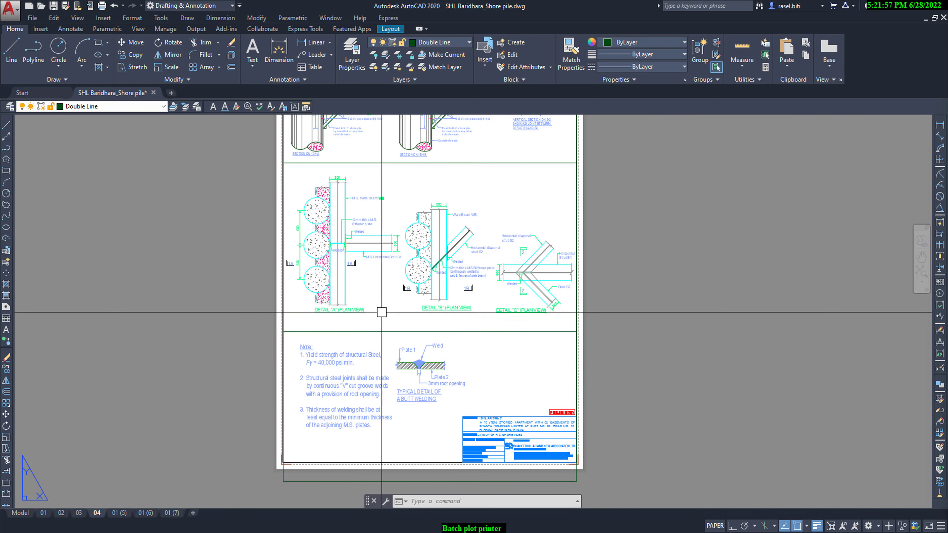
scroll(381, 314, down, 4)
click(119, 514)
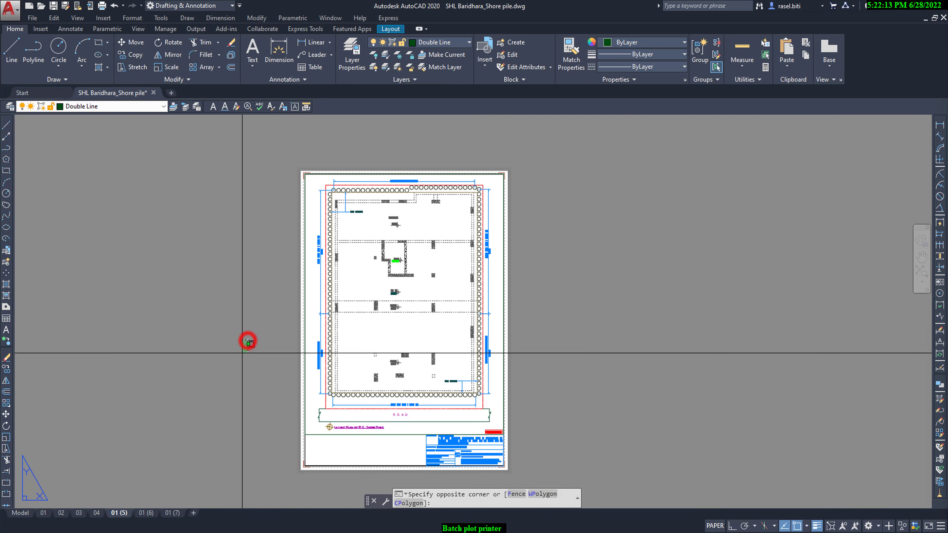
click(97, 513)
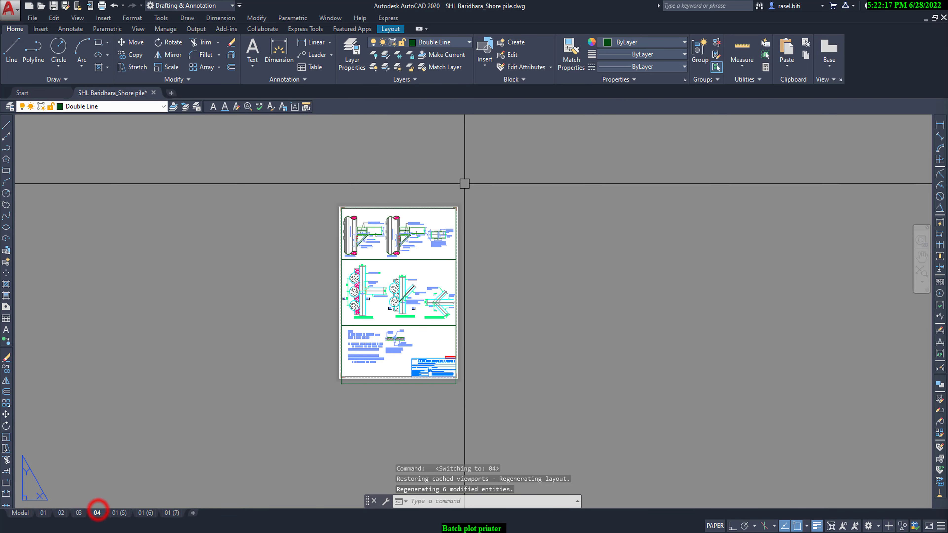
Copy layout 04's three viewports to the clipboard and switch to layout 05
click(435, 248)
click(394, 336)
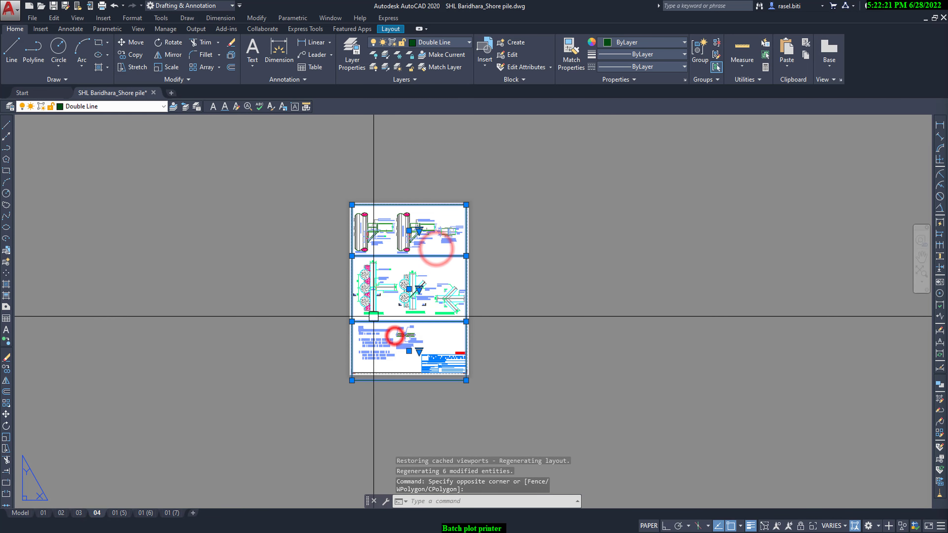
key(ctrl+x)
key(ctrl+z)
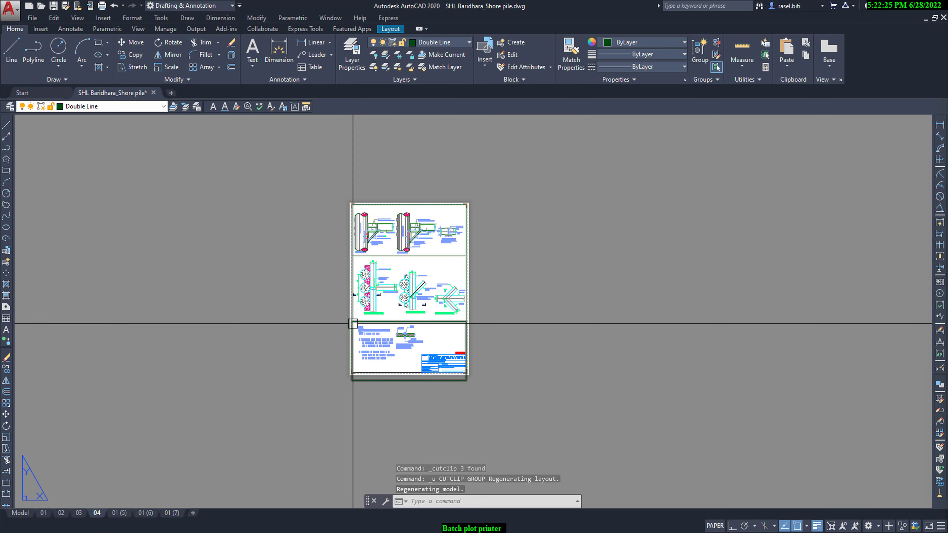
click(433, 248)
click(402, 327)
key(ctrl+c)
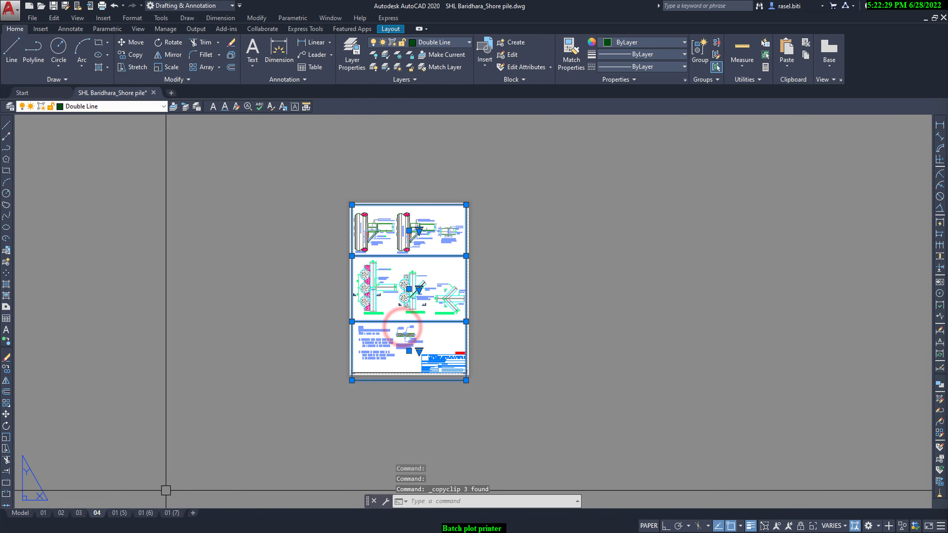
click(121, 513)
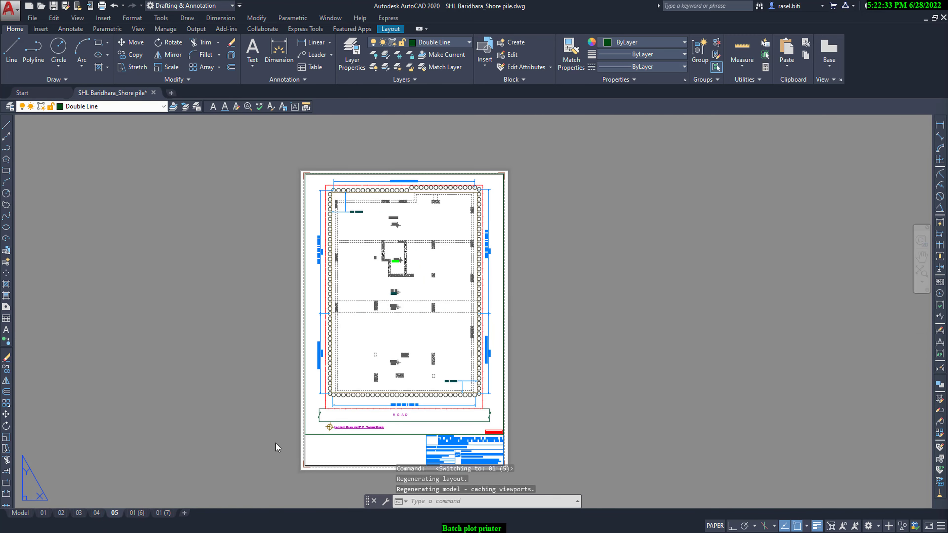
Paste the three copied viewports into layout 05 at the sheet's bottom-left corner
key(ctrl+v)
scroll(292, 461, up, 5)
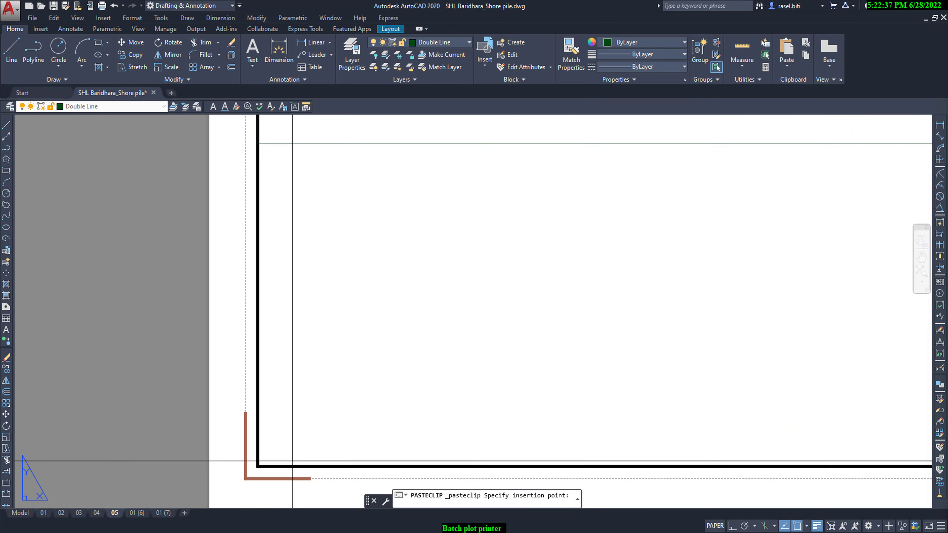
click(258, 463)
scroll(260, 466, down, 5)
scroll(338, 169, up, 2)
scroll(268, 171, up, 1)
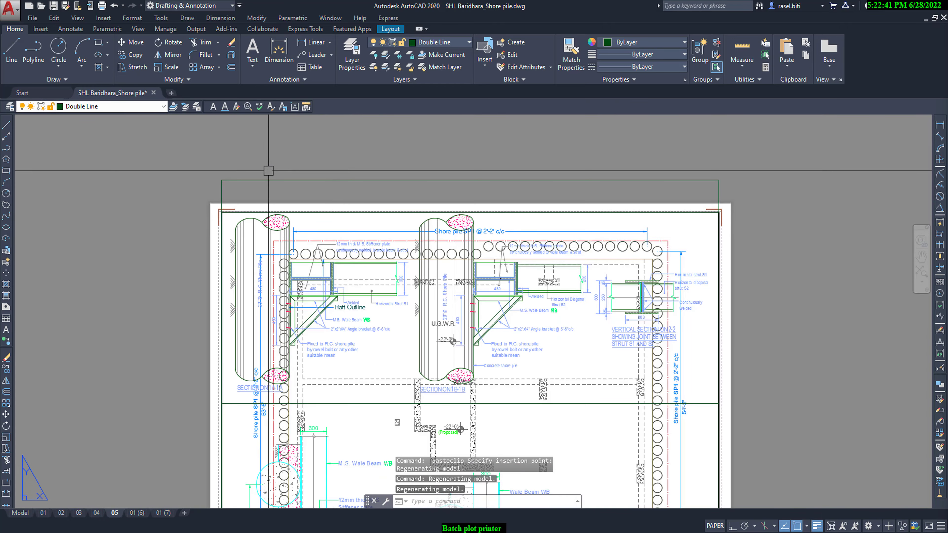
scroll(268, 171, up, 1)
Erase layout 05's original plan viewport
click(234, 203)
scroll(390, 202, down, 5)
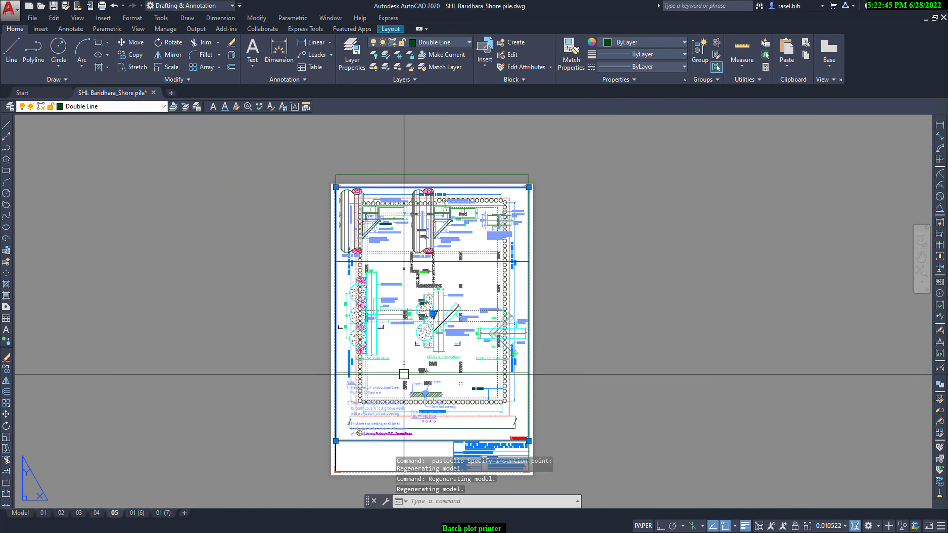
scroll(404, 373, up, 2)
scroll(404, 373, down, 2)
text(e)
key(Return)
scroll(404, 321, down, 1)
scroll(407, 230, up, 2)
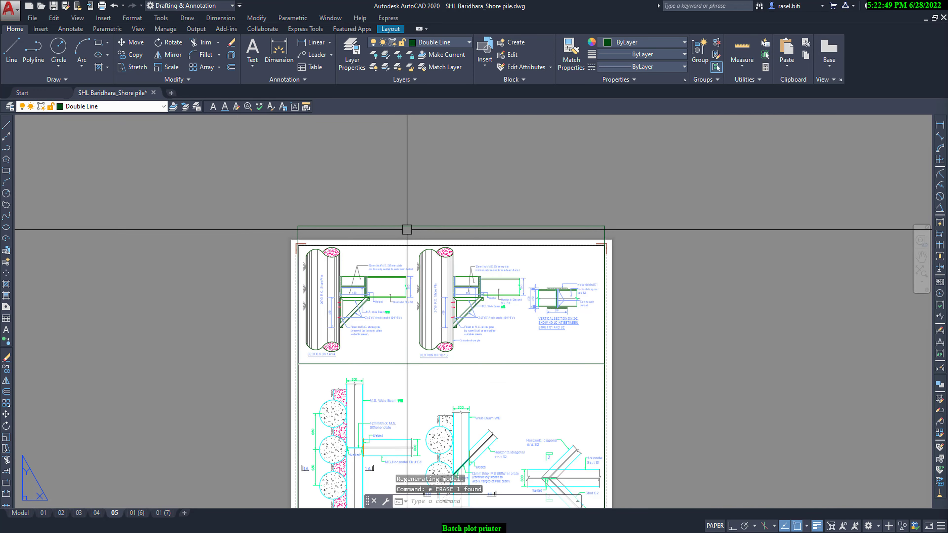
scroll(393, 327, down, 4)
scroll(383, 266, up, 4)
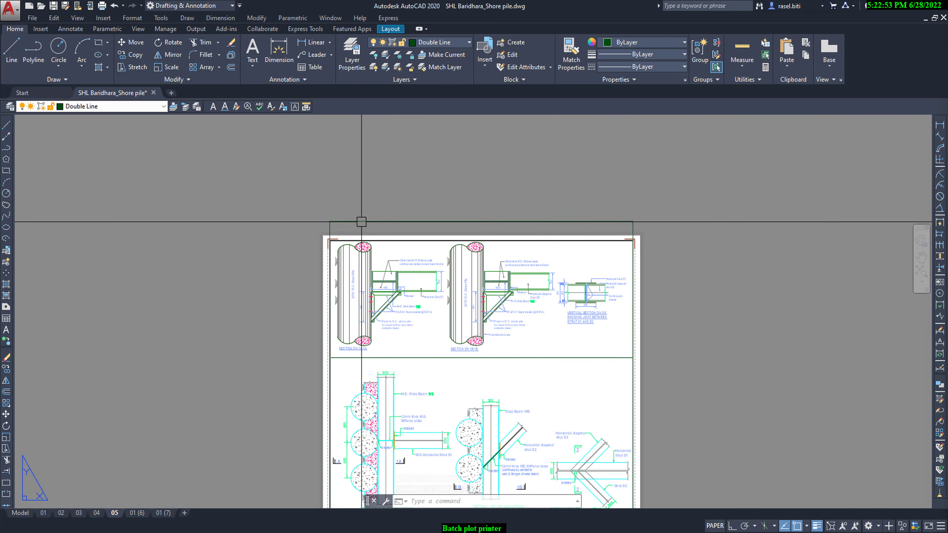
Move the pasted top viewport toward the sheet border
click(419, 209)
click(390, 231)
key(Return)
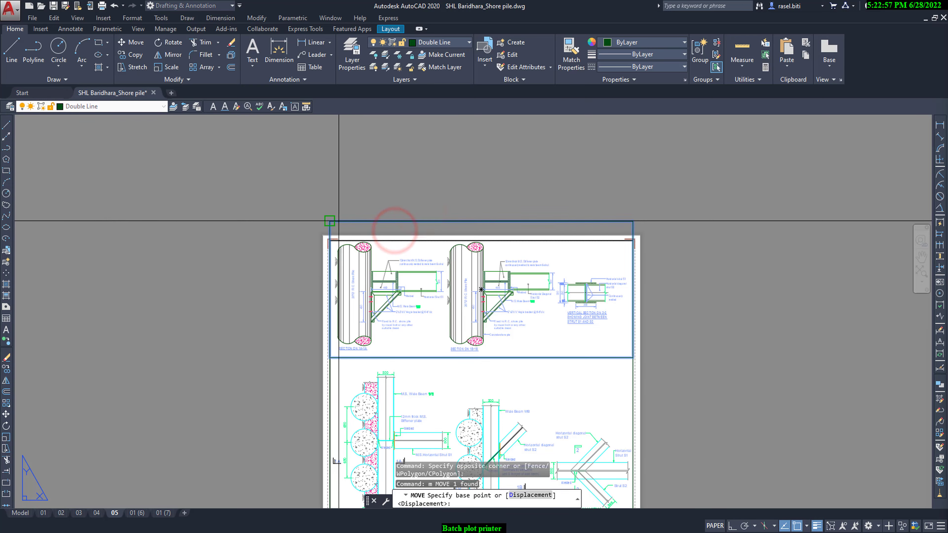
scroll(327, 218, up, 3)
click(328, 218)
scroll(309, 230, down, 3)
click(309, 230)
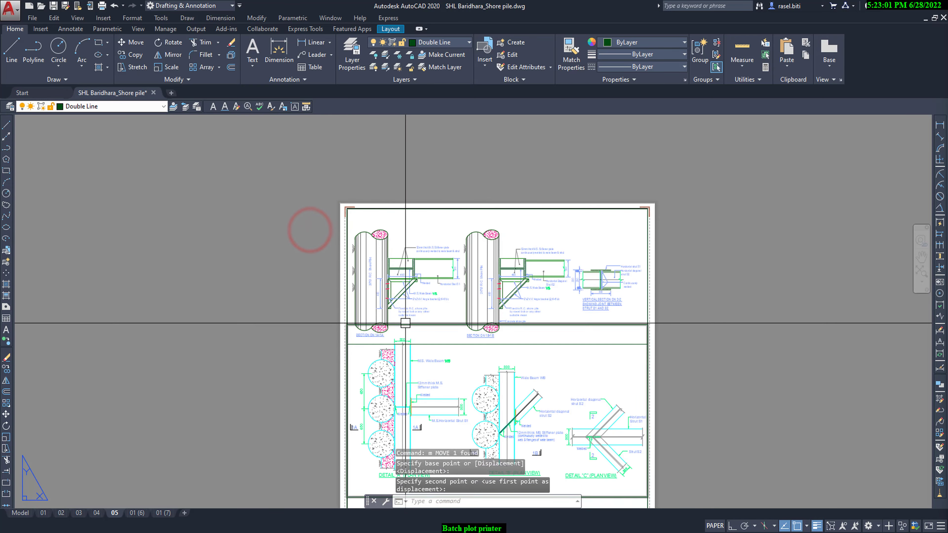
click(401, 322)
scroll(381, 286, down, 3)
scroll(370, 296, up, 4)
Move the top viewport again so it aligns with the sheet border
key(Return)
click(367, 284)
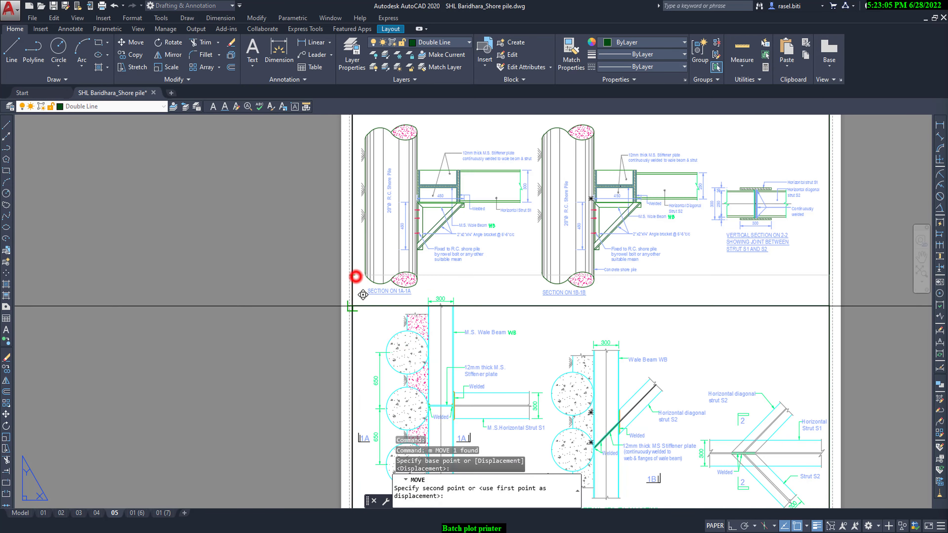
scroll(375, 321, down, 3)
scroll(352, 364, up, 4)
click(341, 329)
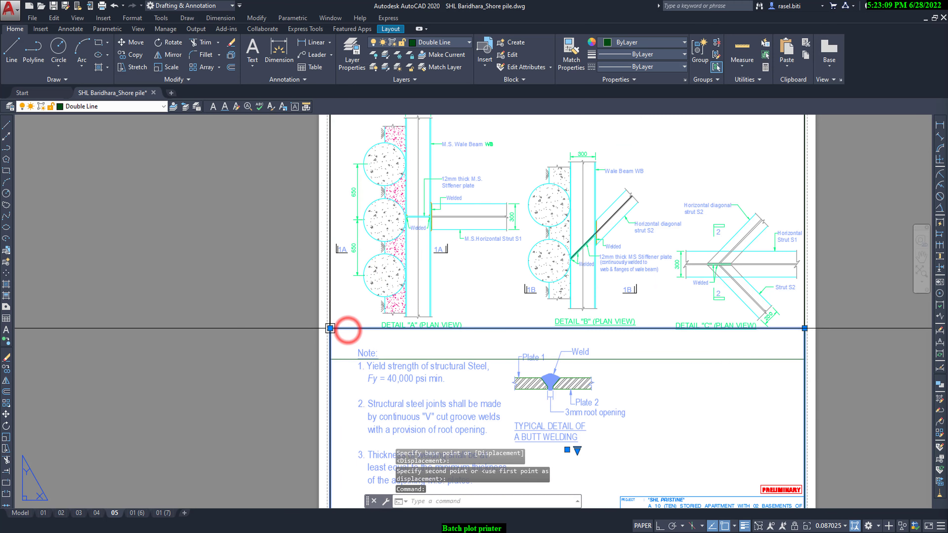
click(330, 328)
scroll(328, 326, down, 3)
scroll(327, 360, up, 3)
key(Escape)
key(Escape)
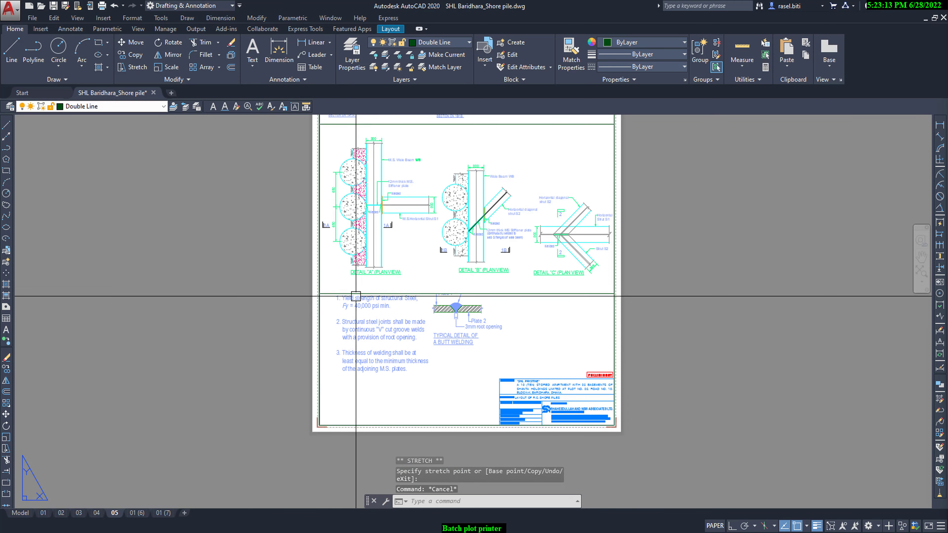
scroll(356, 296, down, 3)
scroll(391, 254, up, 2)
scroll(421, 277, up, 2)
Zoom around inside the top viewport to review its drawing
double_click(442, 211)
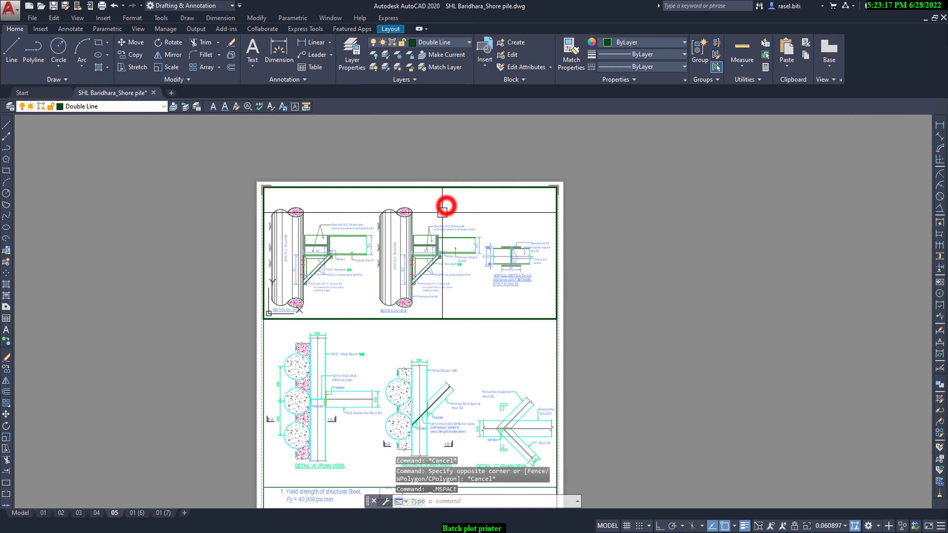
scroll(444, 215, down, 2)
scroll(440, 222, down, 2)
scroll(437, 232, down, 2)
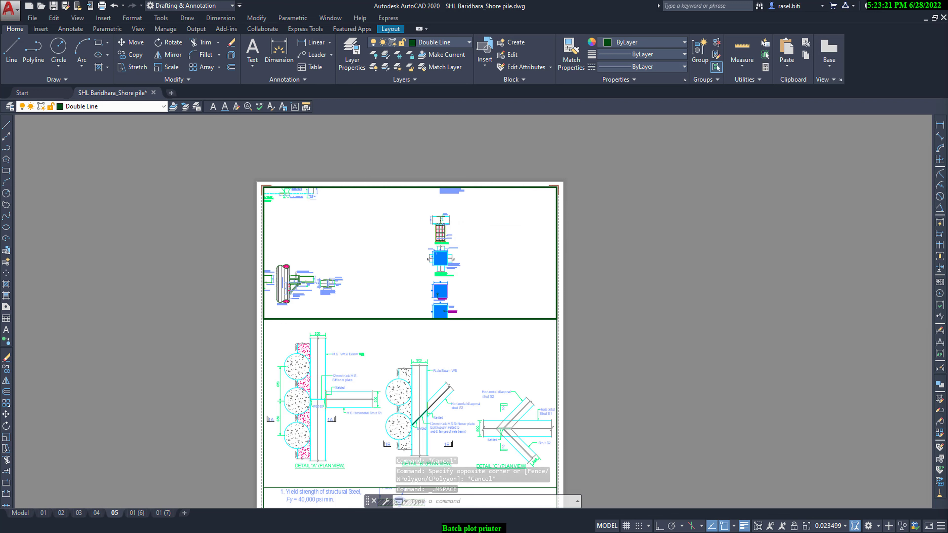
scroll(432, 242, down, 2)
scroll(471, 304, up, 2)
scroll(377, 226, up, 2)
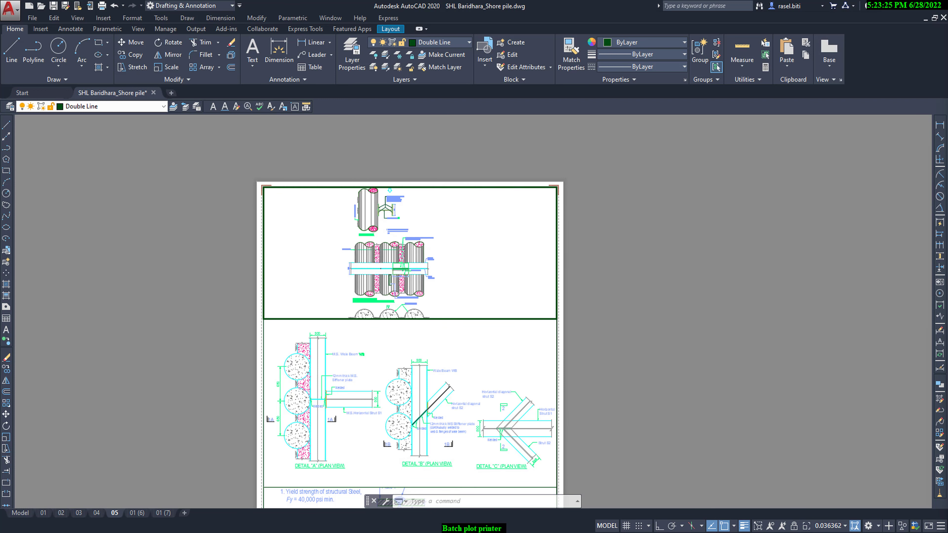
scroll(386, 266, up, 2)
Erase the lower viewport on layout 05
double_click(611, 264)
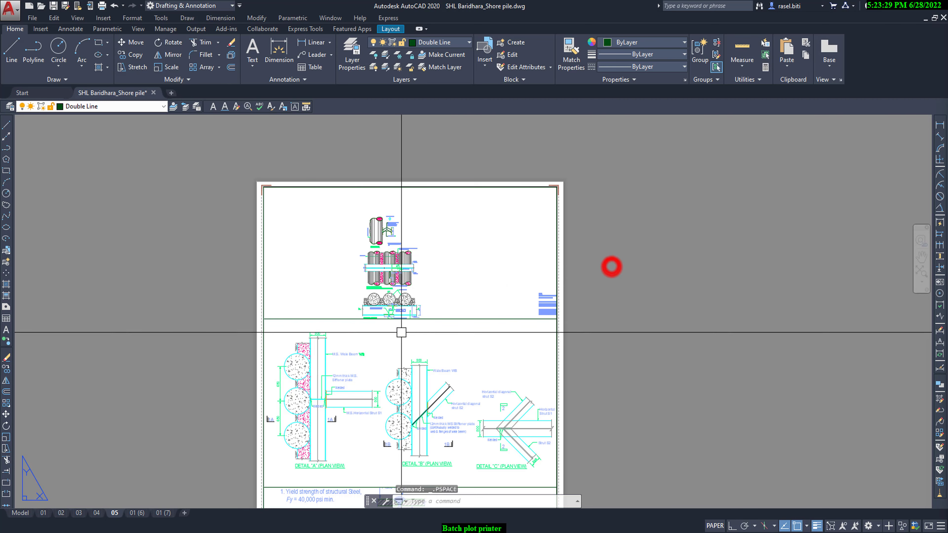
click(266, 342)
text(e)
key(Return)
Grip-stretch the upper viewport down to the title block
scroll(261, 347, down, 2)
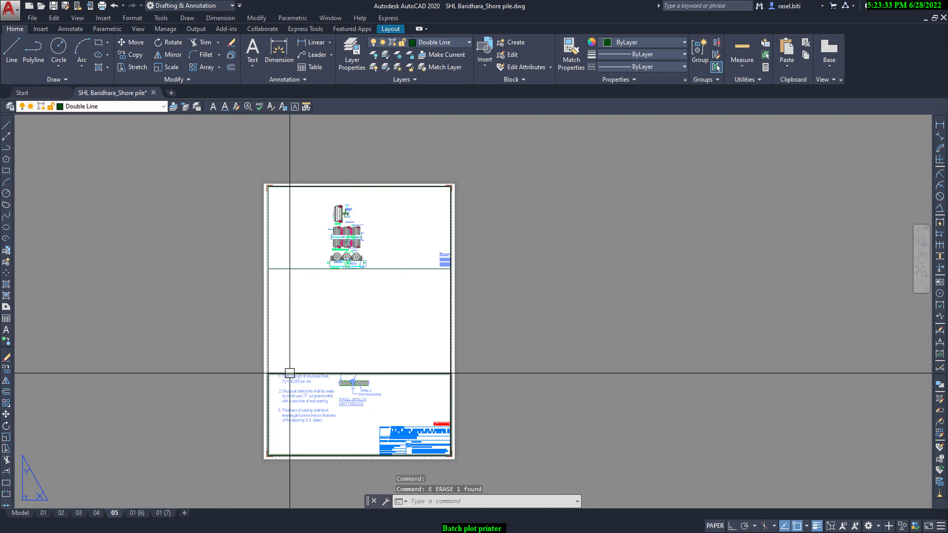
click(290, 372)
click(293, 269)
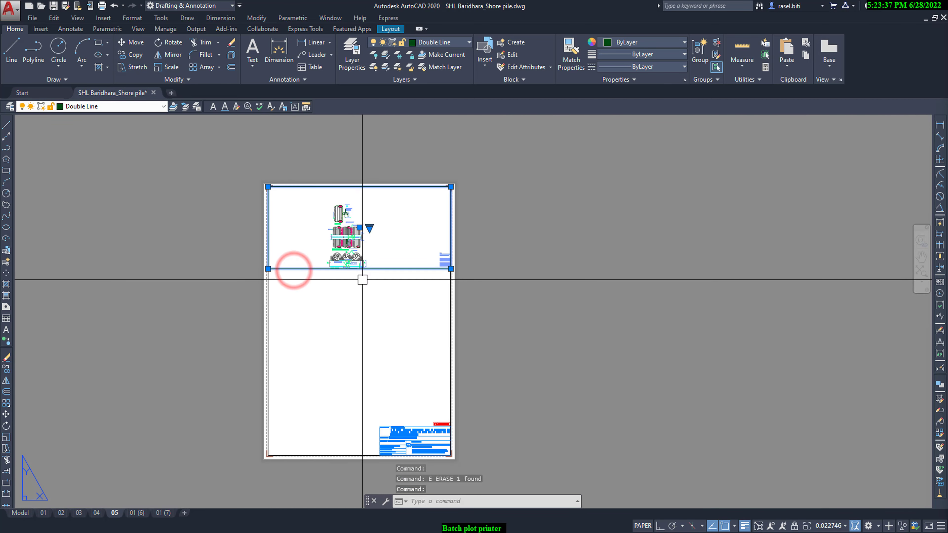
click(450, 269)
scroll(410, 422, up, 5)
click(410, 422)
scroll(411, 422, down, 5)
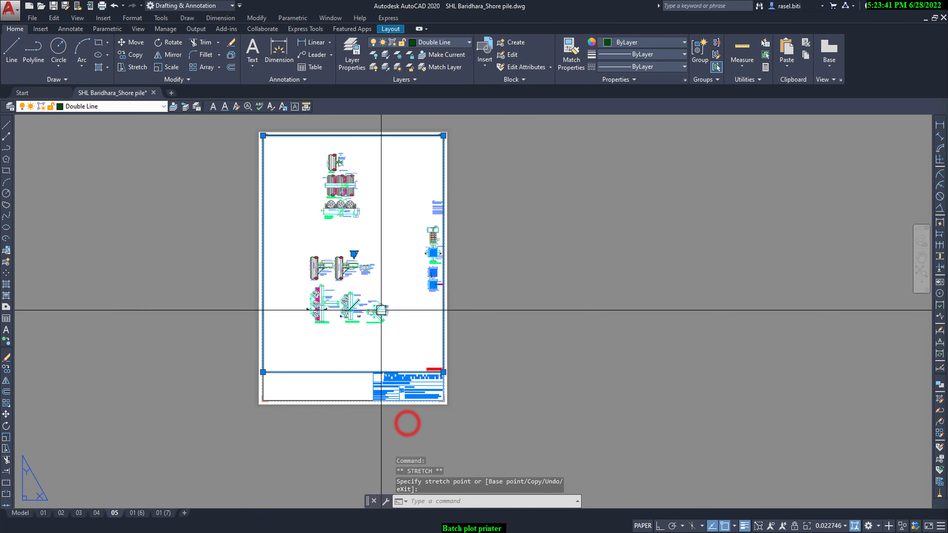
Zoom-window the enlarged viewport onto the shore-pile elevation details
double_click(298, 208)
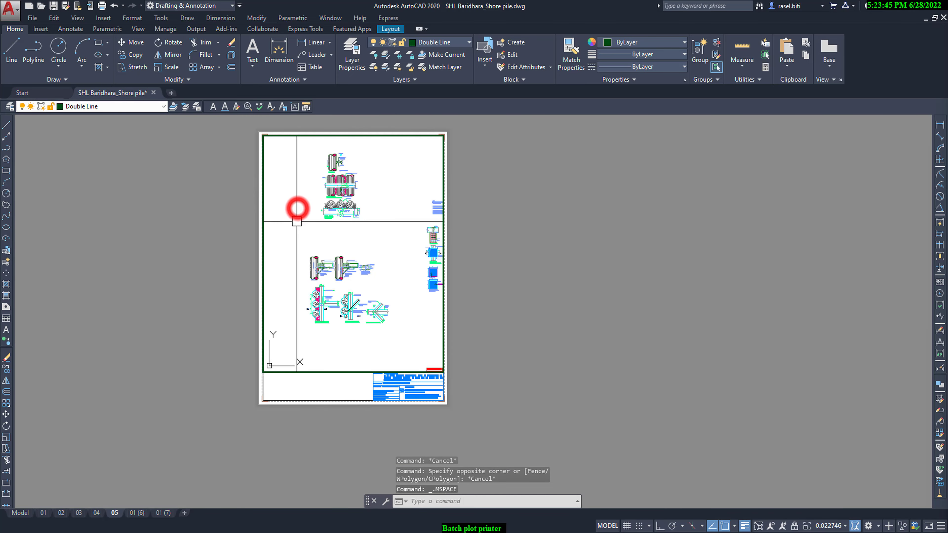
text(z)
key(Return)
text(w)
key(Return)
click(317, 152)
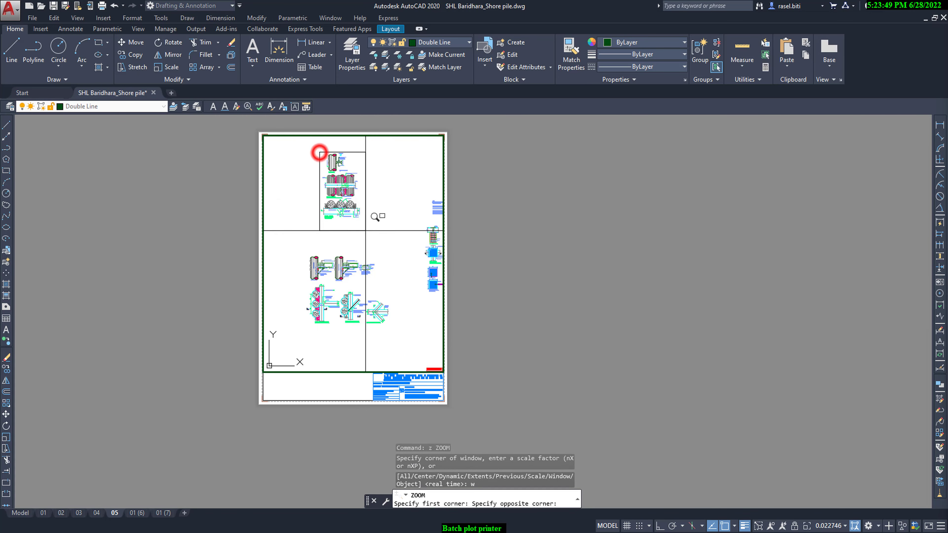
click(360, 220)
double_click(530, 251)
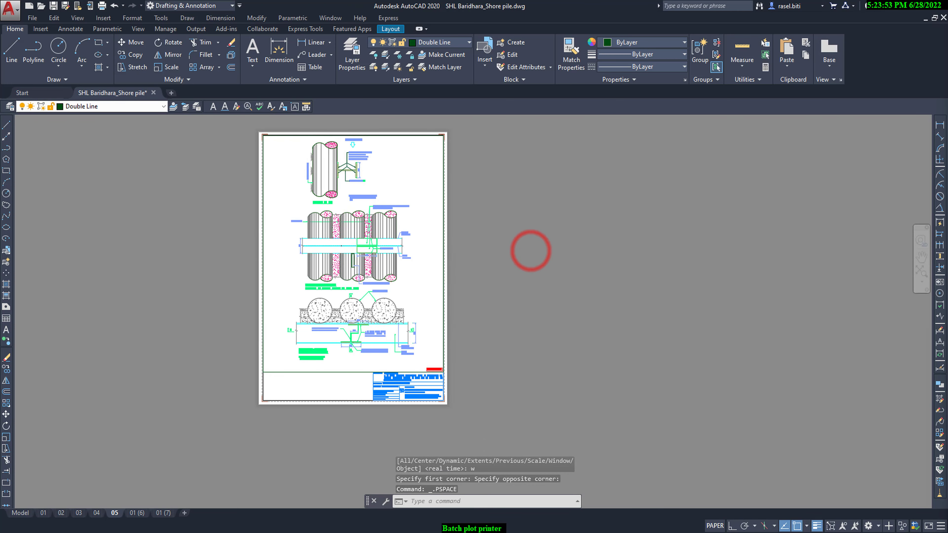
scroll(338, 136, up, 4)
scroll(338, 289, down, 2)
scroll(342, 326, down, 2)
scroll(343, 327, up, 1)
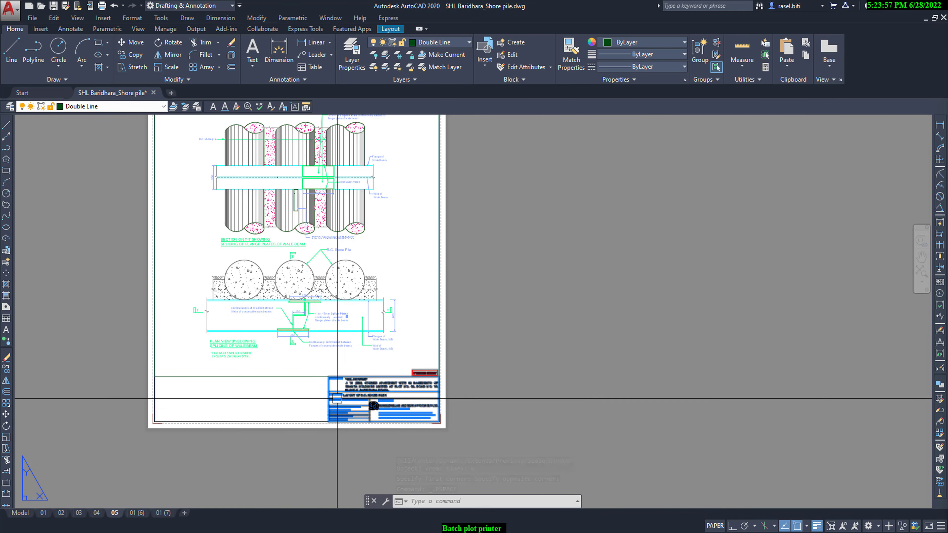
Switch to the 01 (6) layout and activate its viewport
click(138, 513)
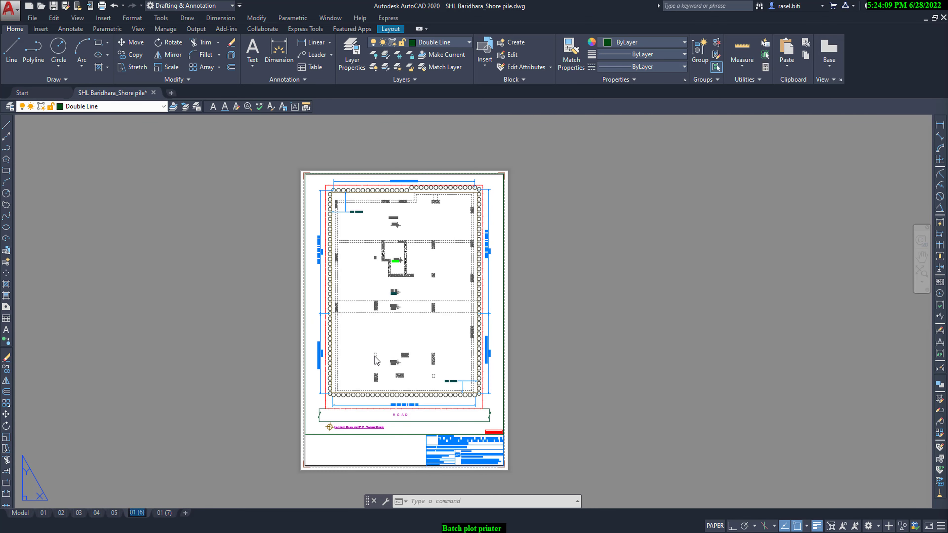
text(06)
double_click(408, 336)
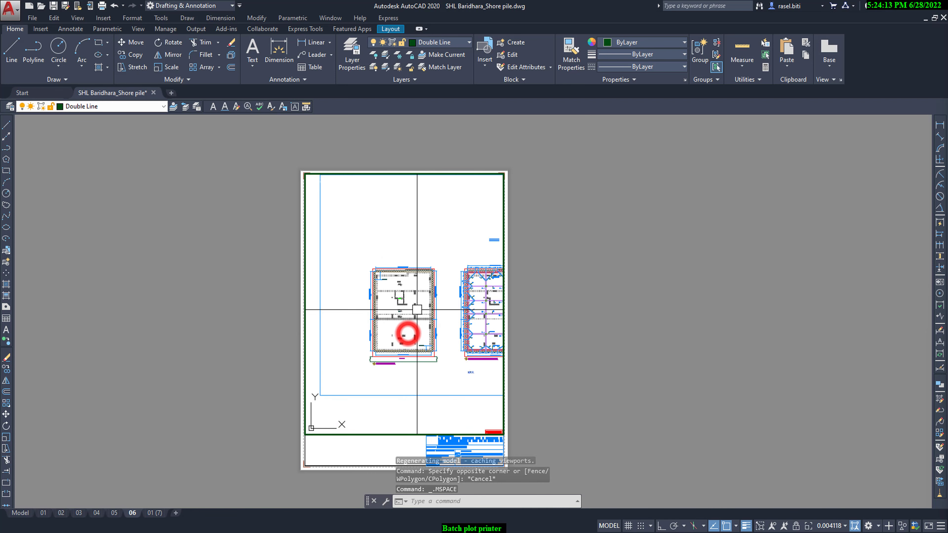
scroll(476, 304, up, 3)
scroll(476, 304, up, 3)
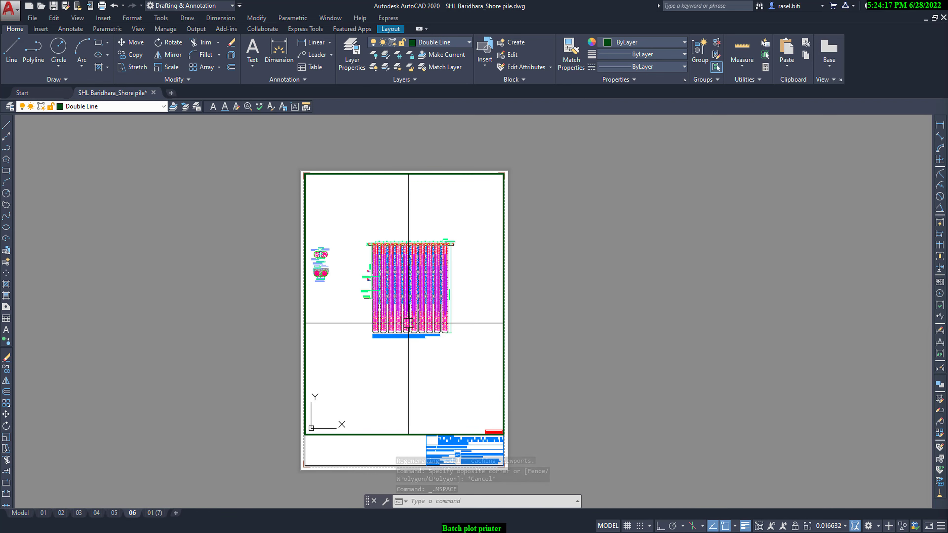
Window-zoom and pan the viewport onto the sectional shore-pile elevation
text(Zw)
key(Return)
scroll(361, 238, up, 2)
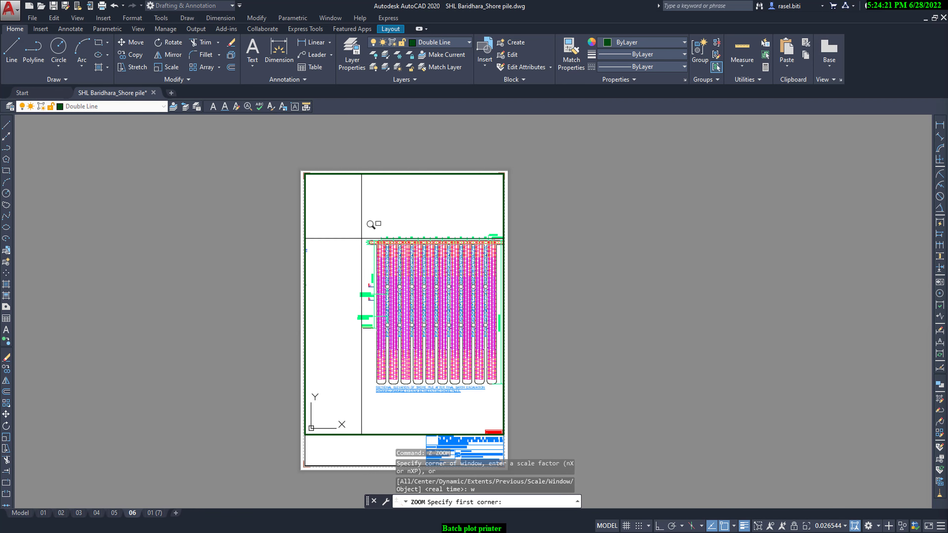
scroll(357, 233, down, 2)
click(356, 236)
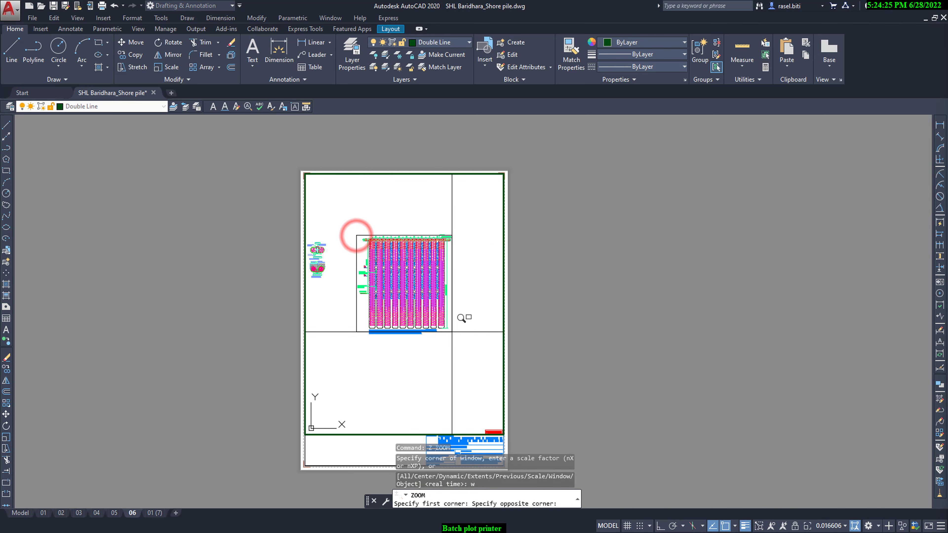
click(453, 333)
middle_drag(423, 328, 424, 314)
double_click(554, 292)
Raise the elevation viewport's bottom edge above the lower strip
click(359, 434)
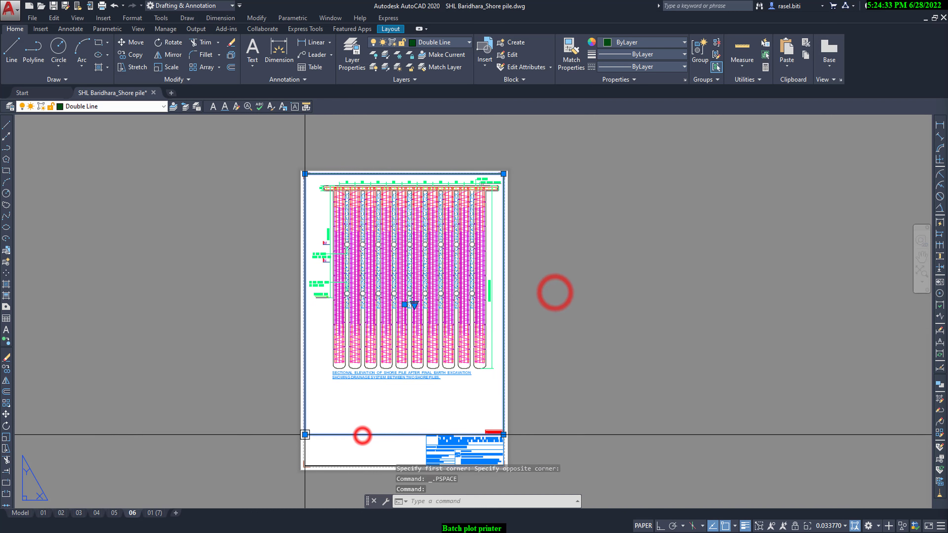
click(305, 434)
click(306, 390)
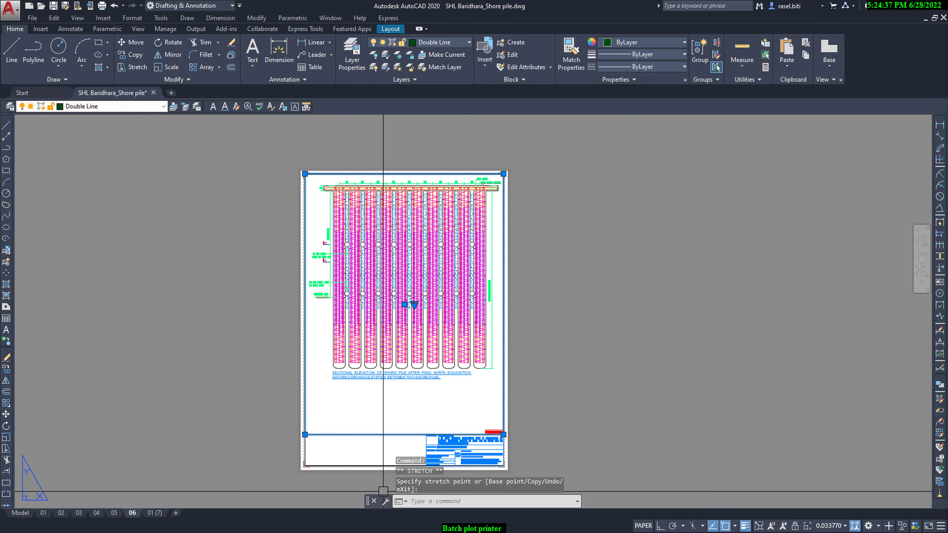
click(735, 526)
click(628, 426)
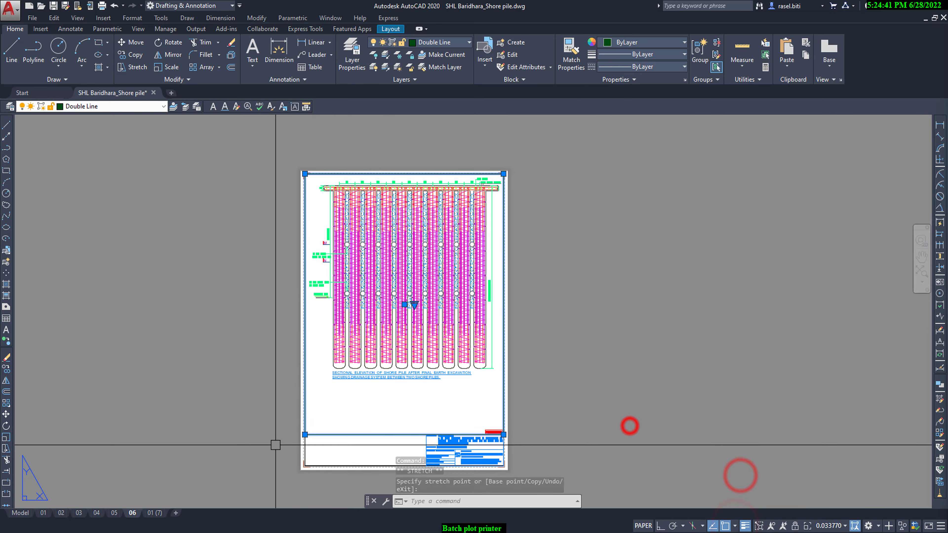
click(305, 434)
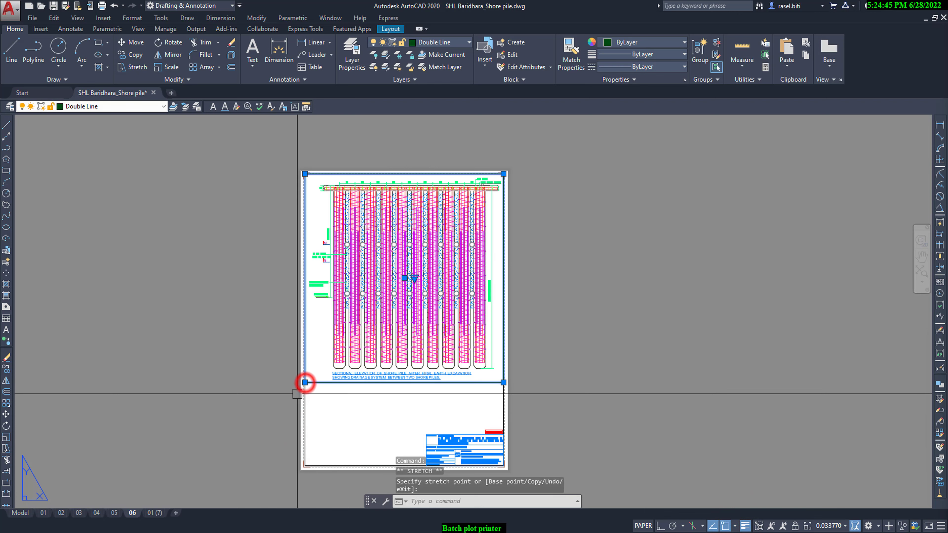
key(Escape)
Create a new viewport with MVIEW along the bottom of the sheet
text(MV)
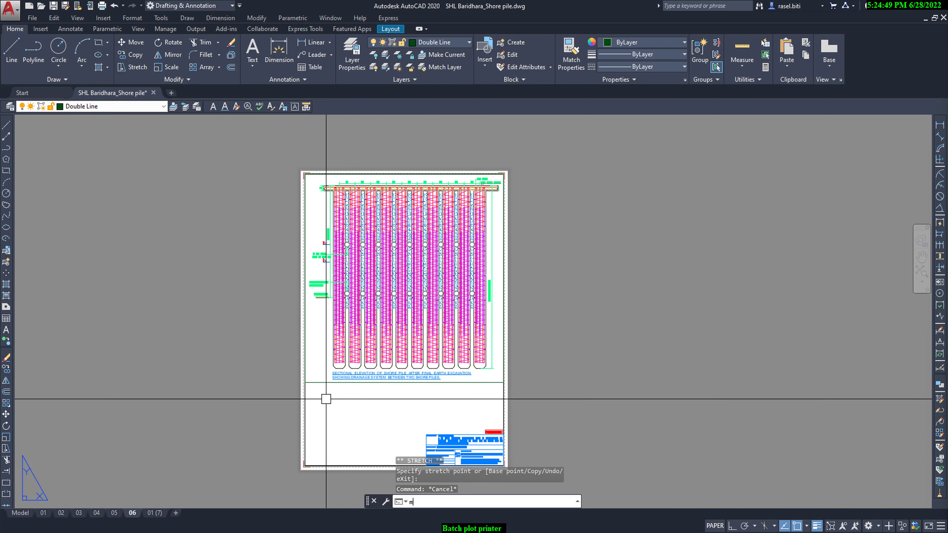
key(Return)
click(503, 382)
scroll(282, 450, up, 3)
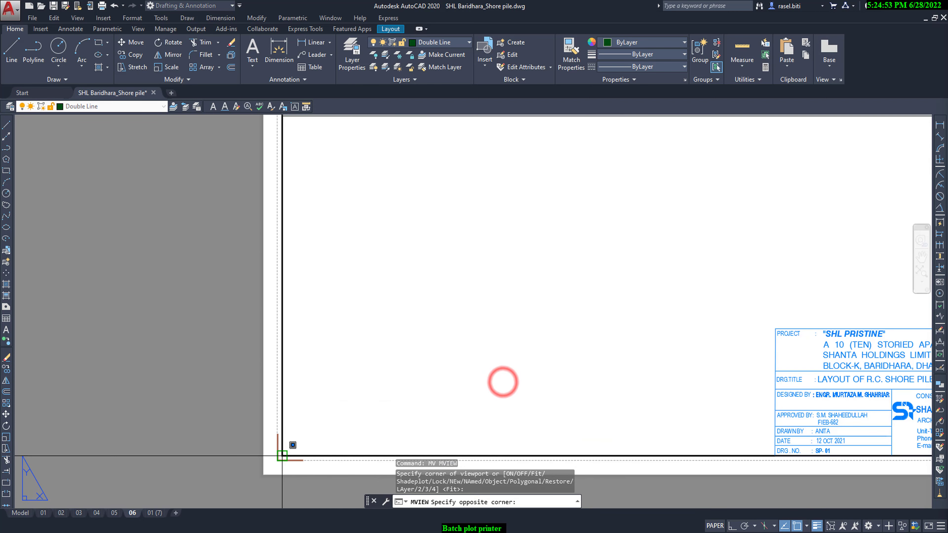
scroll(283, 451, down, 3)
click(283, 451)
double_click(421, 324)
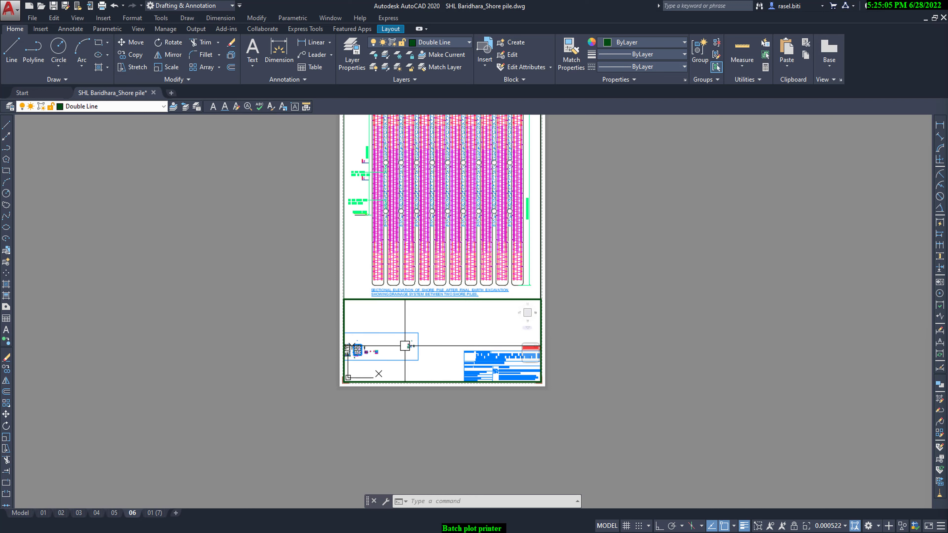
Window-zoom the lower viewport toward the section detail
scroll(401, 324, up, 5)
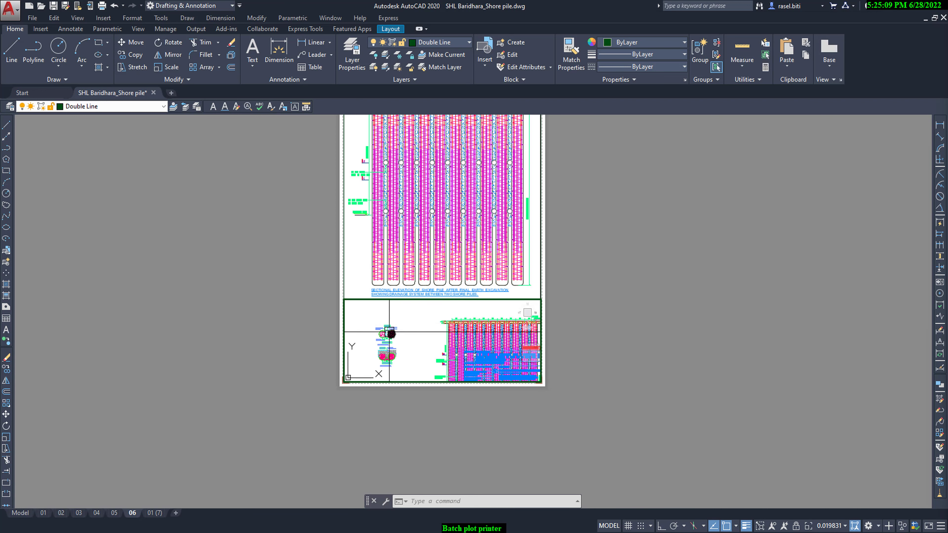
scroll(389, 332, up, 5)
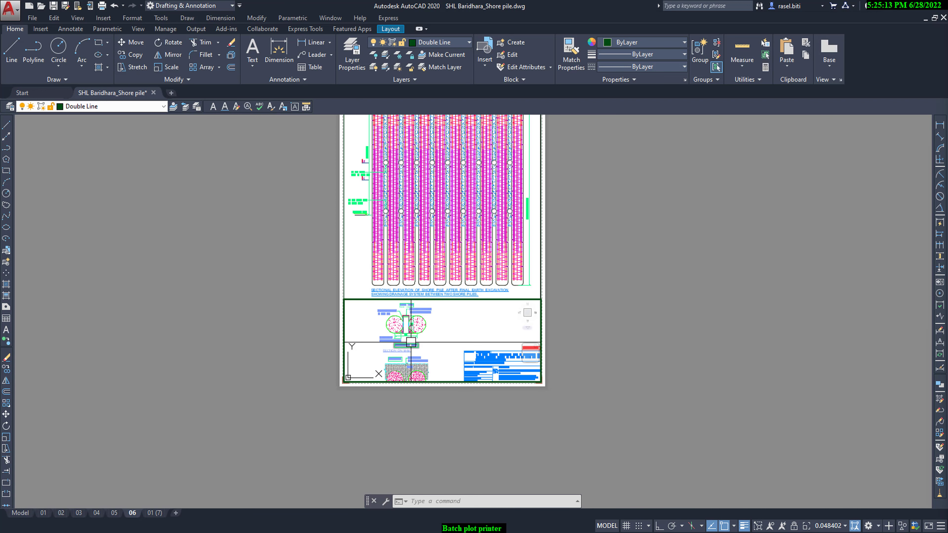
text(ZOOMw)
key(Return)
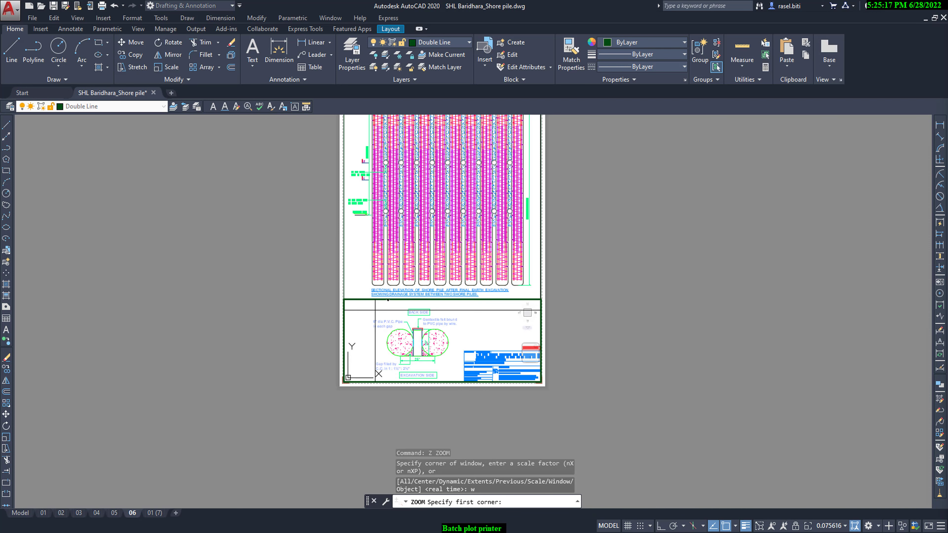
click(368, 306)
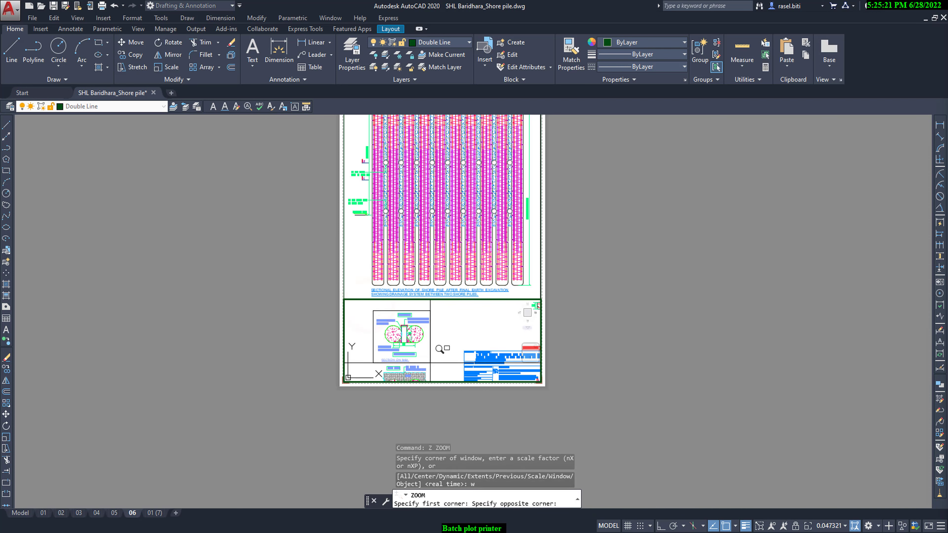
click(430, 362)
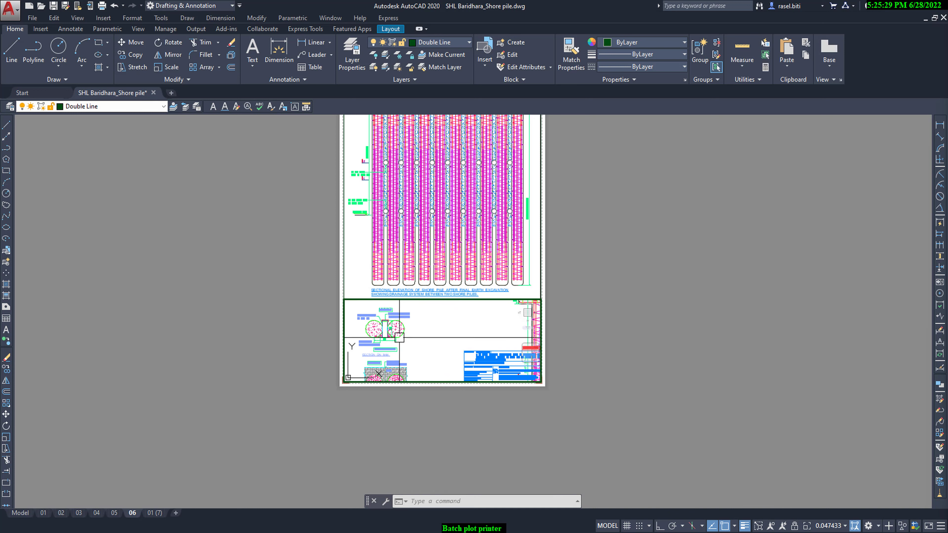
Refine the zoom to frame SECTION ON M-M, then return to paper space
text(z)
key(Return)
scroll(395, 328, down, 2)
text(w)
key(Return)
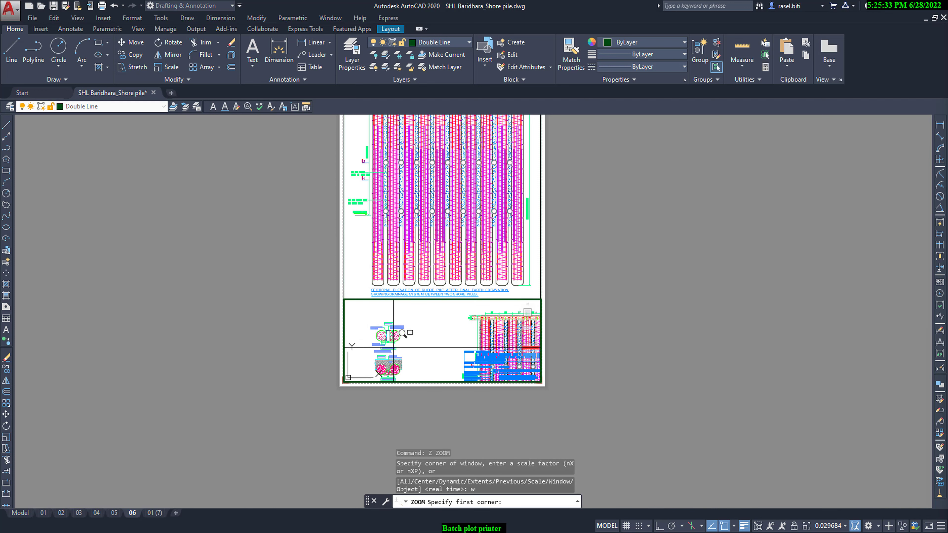
click(366, 318)
click(412, 354)
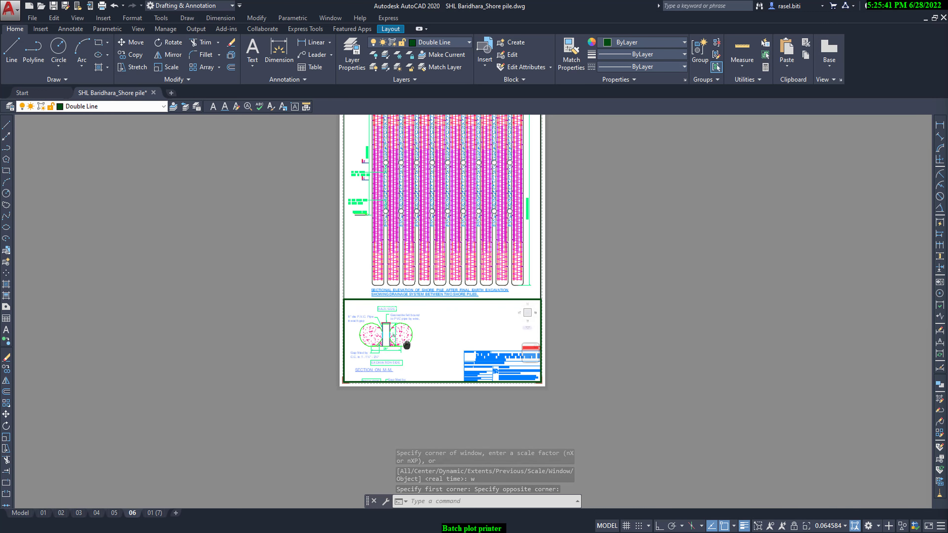
double_click(603, 301)
click(414, 381)
Narrow the Section M-M viewport to just the section detail
scroll(349, 382, up, 4)
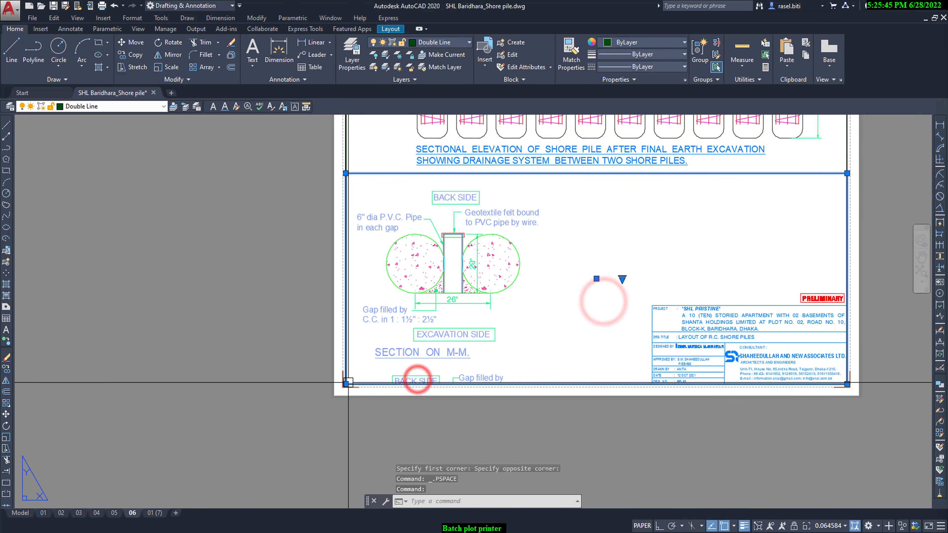
click(345, 384)
click(346, 363)
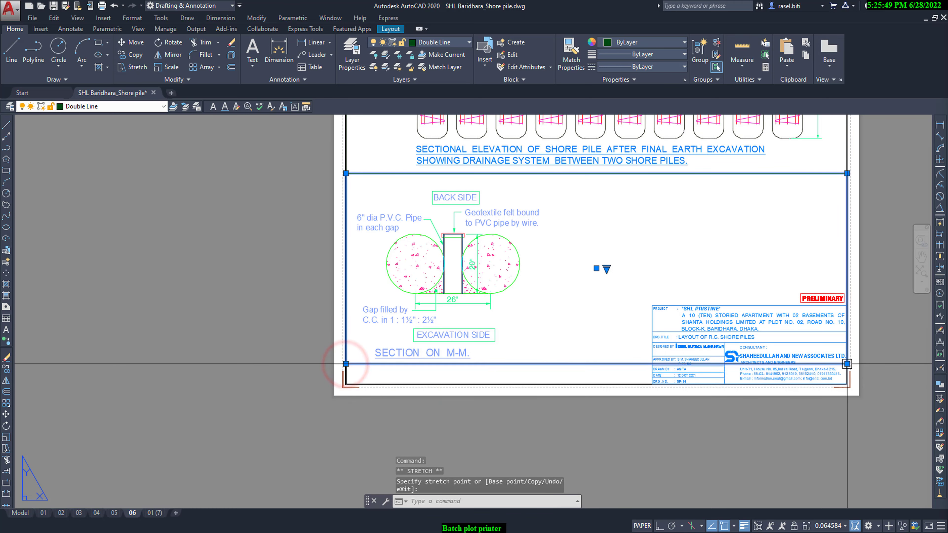
click(847, 363)
click(554, 364)
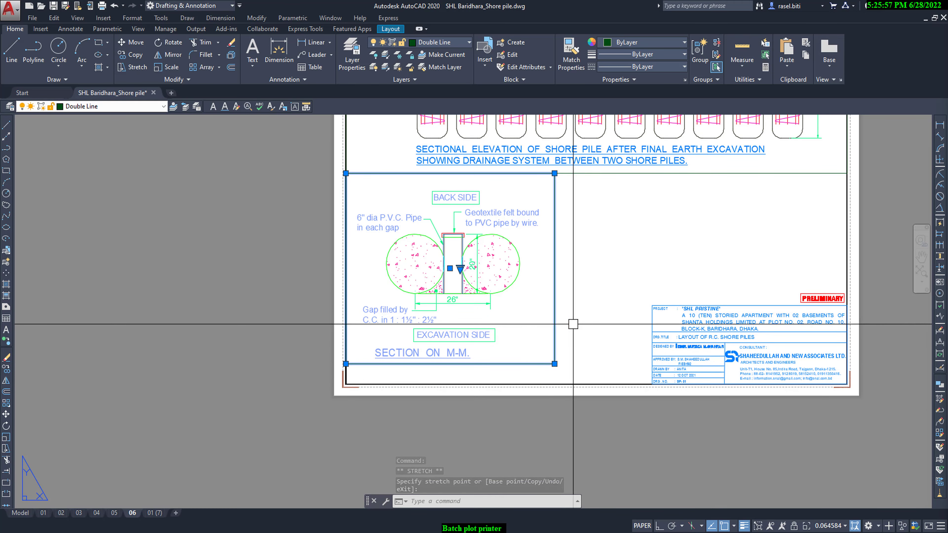
click(554, 364)
click(544, 364)
Copy the viewport to its right and pan the copy to Section N-N
right_click(519, 341)
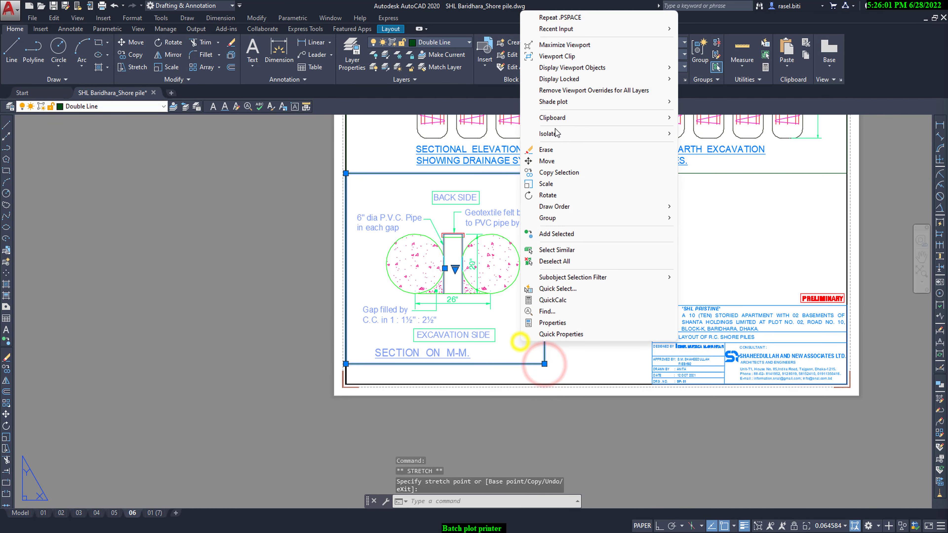
click(558, 172)
click(346, 362)
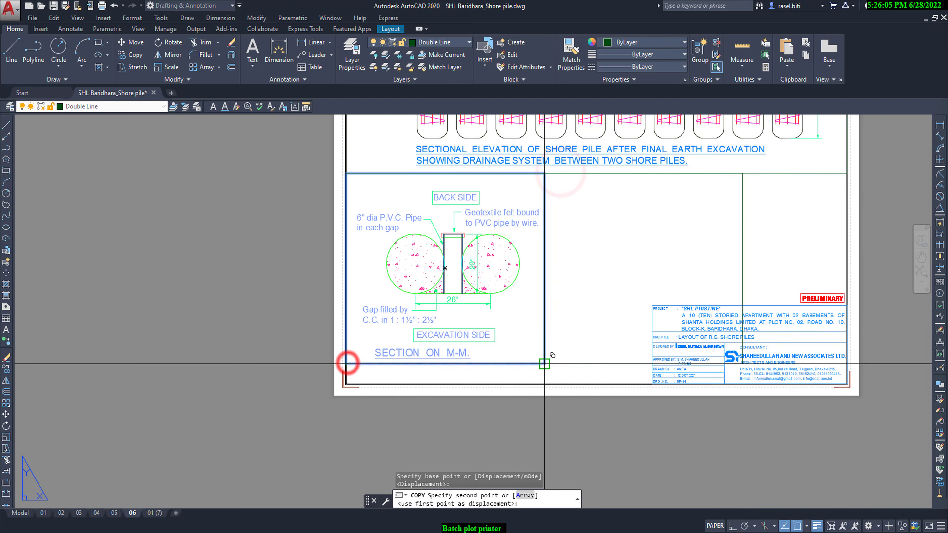
click(545, 365)
key(Escape)
middle_drag(588, 197, 542, 206)
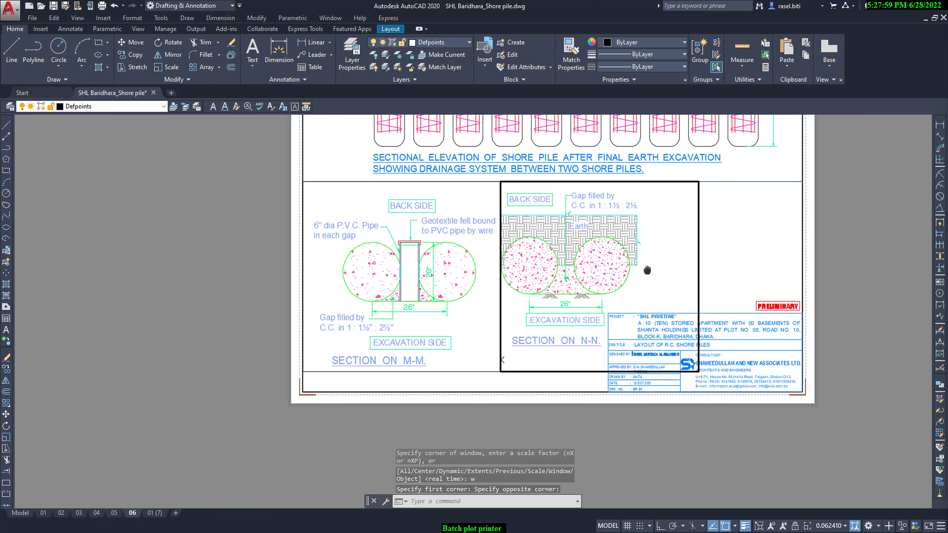
middle_drag(646, 270, 652, 267)
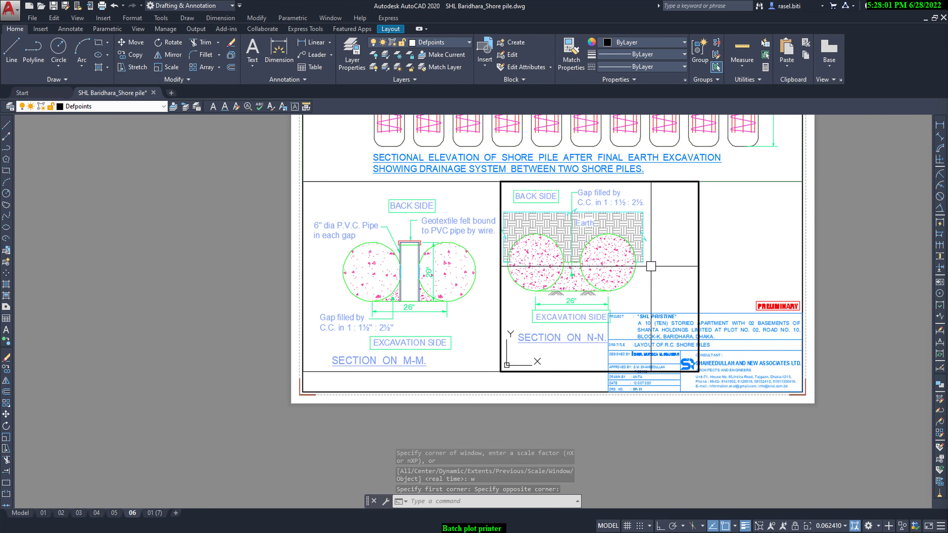
Zoom Window on Section N-N so it fills and centres in its viewport
text(z)
key(Return)
text(w)
key(Return)
scroll(637, 257, down, 2)
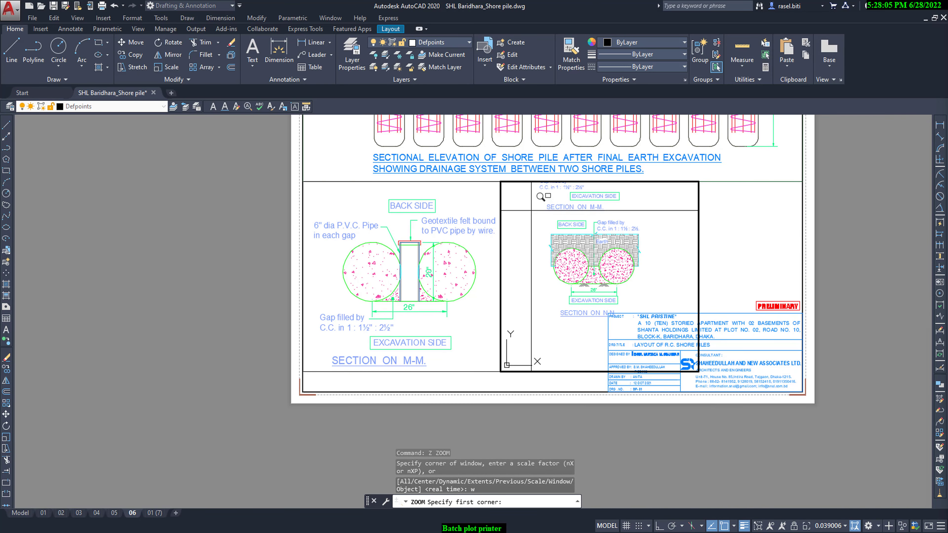
click(530, 205)
click(662, 332)
middle_drag(665, 287, 648, 283)
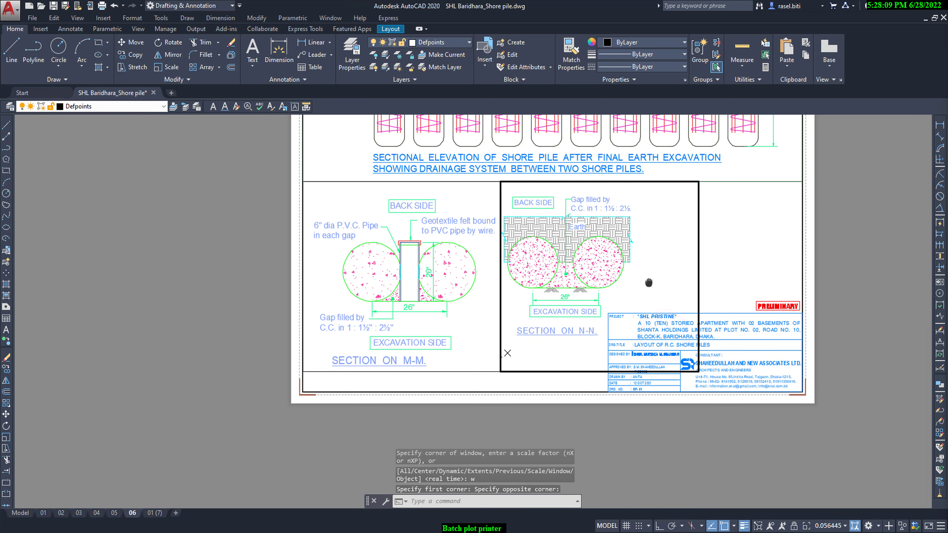
double_click(739, 260)
Match the Section M-M viewport's scale to the Section N-N viewport with MATCHPROP
text(ma)
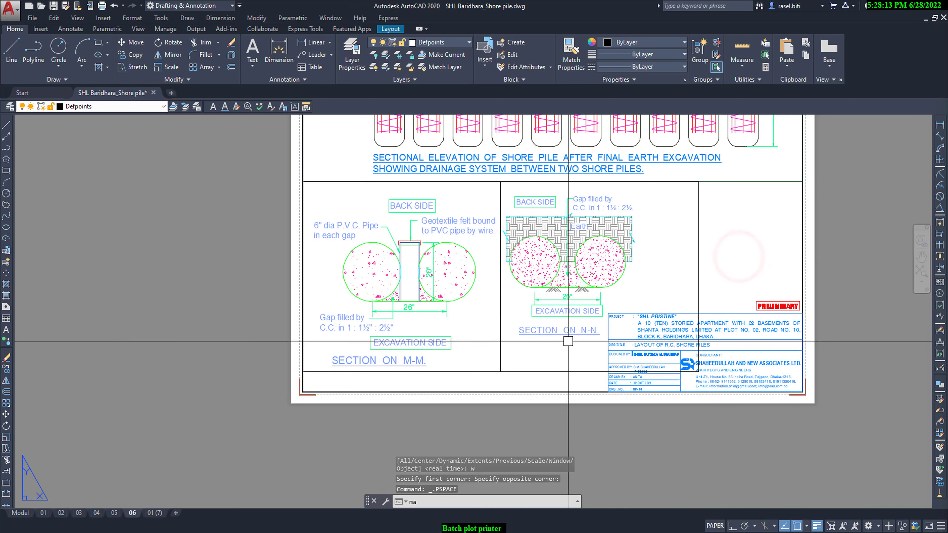
key(Return)
click(552, 371)
click(476, 372)
key(Return)
Raise the bottom edge of the Section M-M viewport
click(315, 371)
click(303, 371)
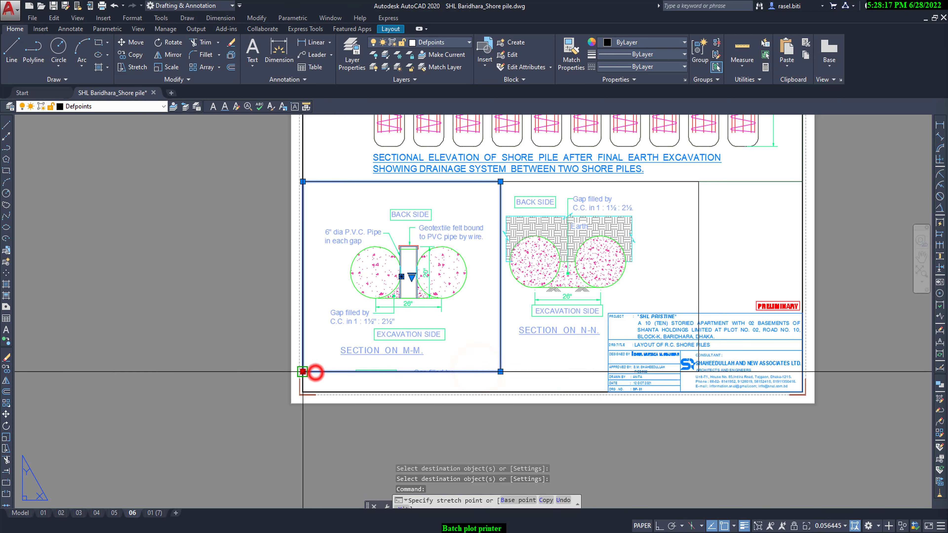
click(302, 359)
key(Escape)
key(Escape)
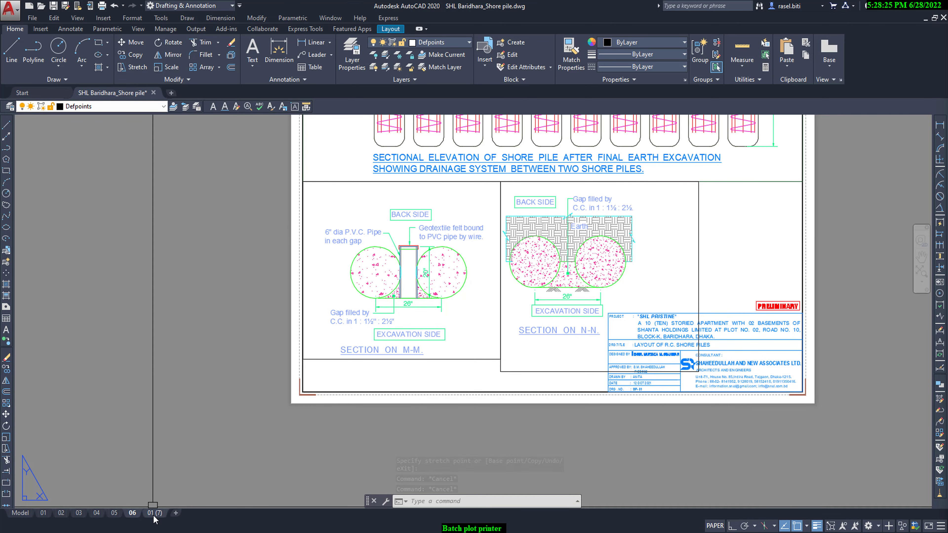
Check which layer layout 06's horizontal border line is on
scroll(603, 271, down, 5)
scroll(502, 318, up, 5)
click(497, 308)
click(443, 42)
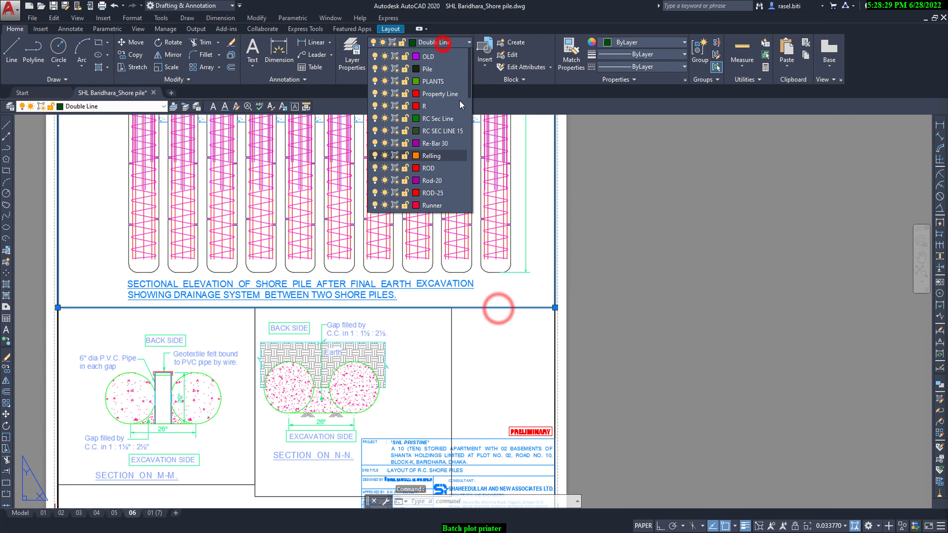
click(439, 55)
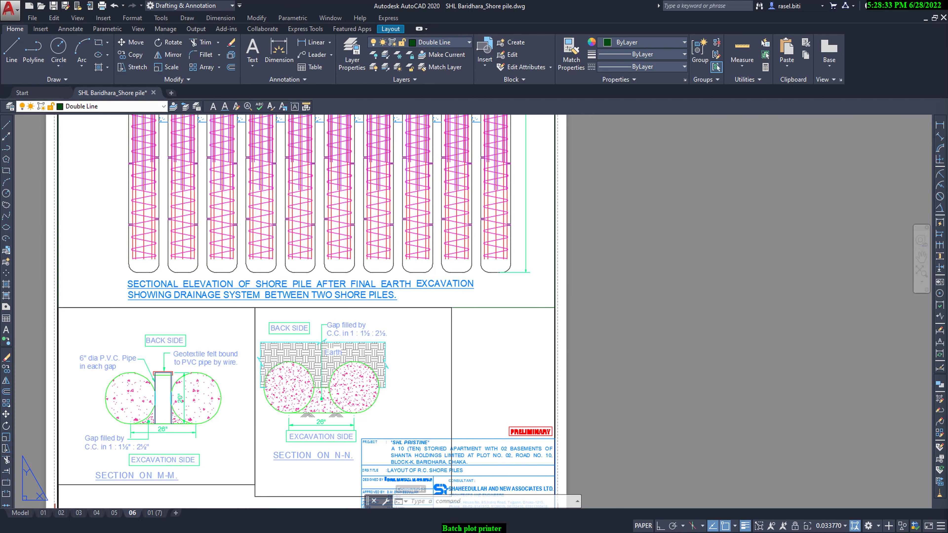
key(Escape)
Match the Section M-M and N-N viewports to the top border's Double Line layer
click(443, 67)
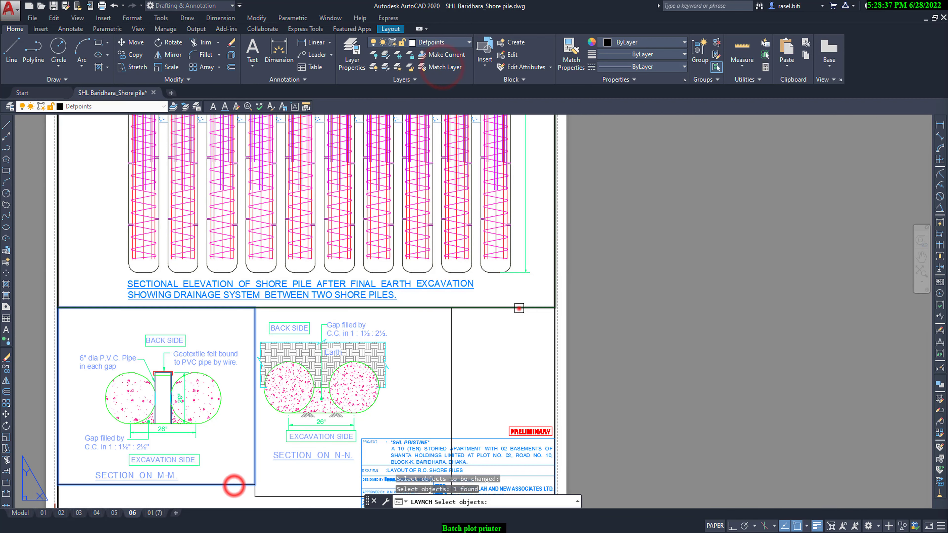
click(518, 308)
scroll(517, 291, up, 3)
scroll(520, 280, down, 2)
key(Escape)
click(520, 280)
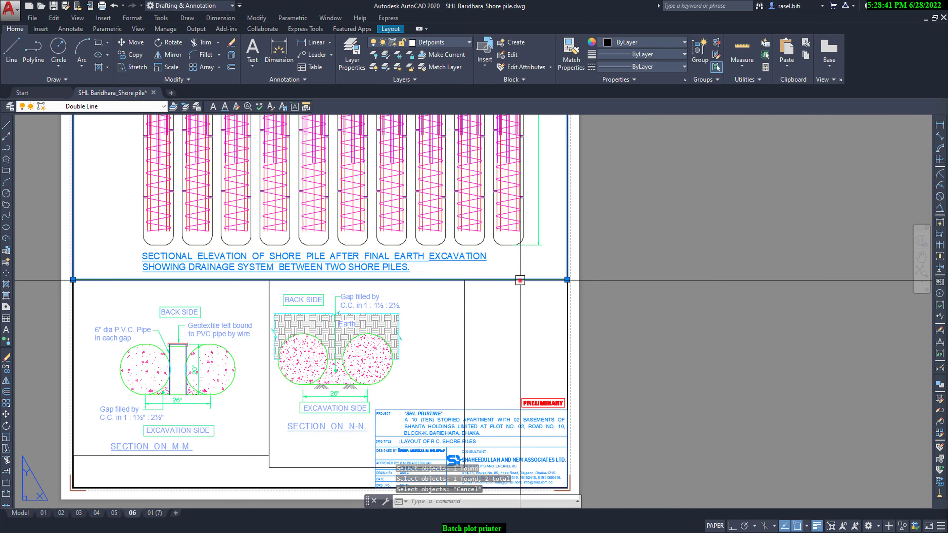
click(443, 68)
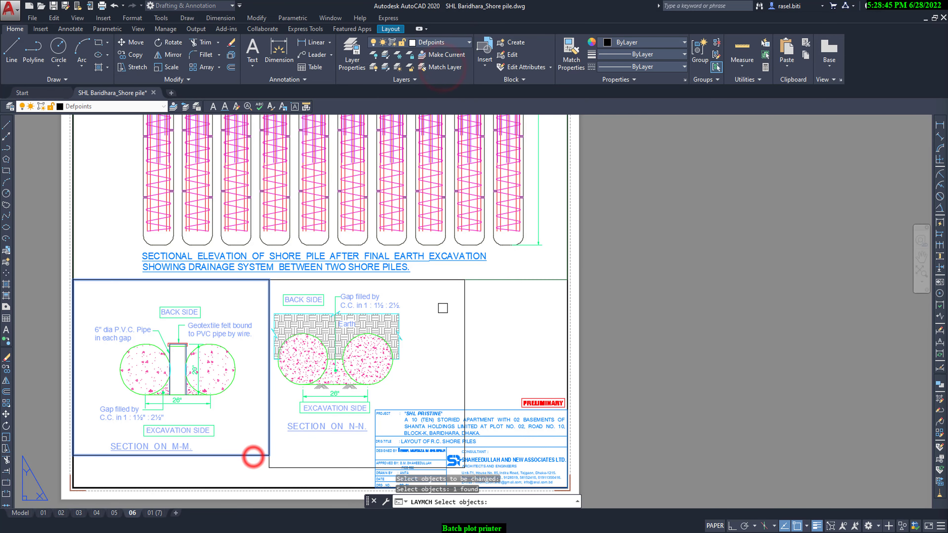
key(Return)
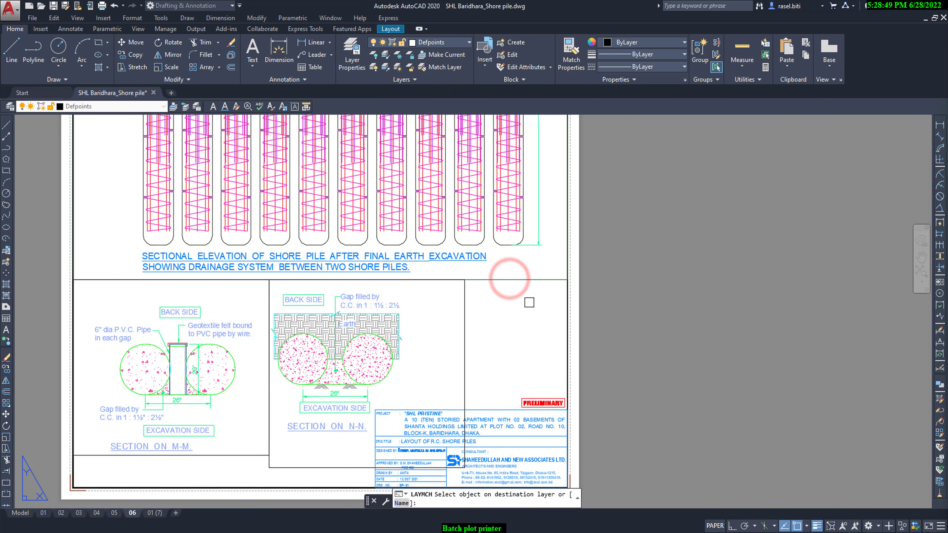
click(497, 279)
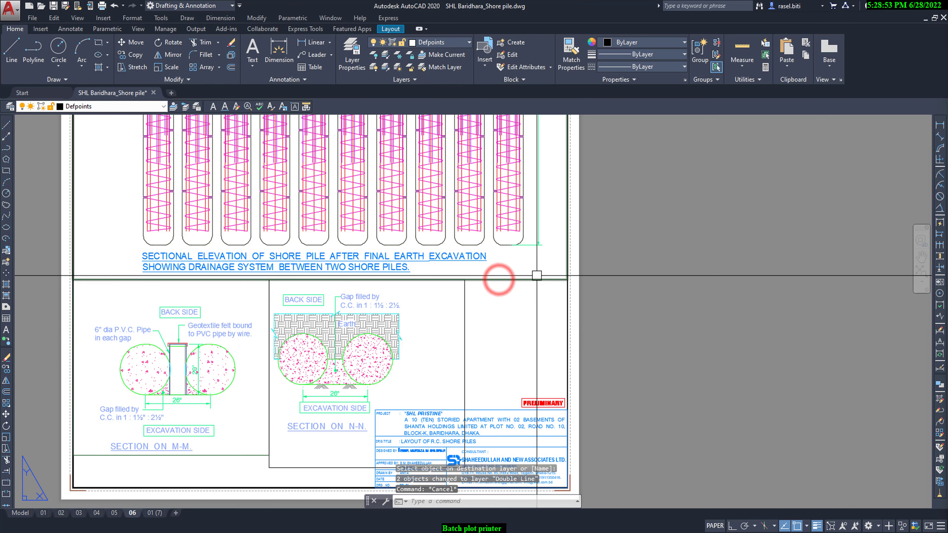
Confirm the border line's layer in the layer list
click(535, 280)
click(446, 42)
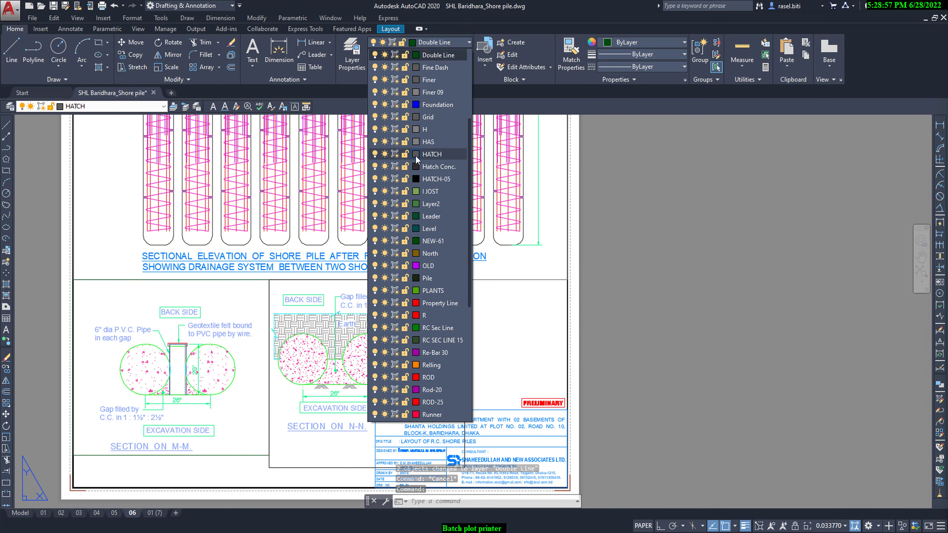
key(Escape)
scroll(539, 279, down, 3)
scroll(327, 288, down, 2)
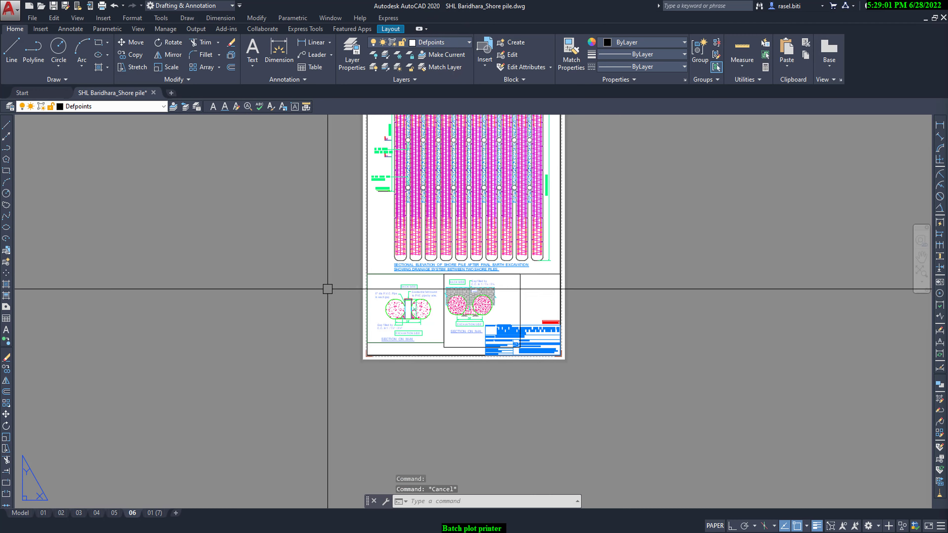
Check the viewport layers on layouts 05 and 04, then display layout 01 (7)
click(113, 513)
click(254, 376)
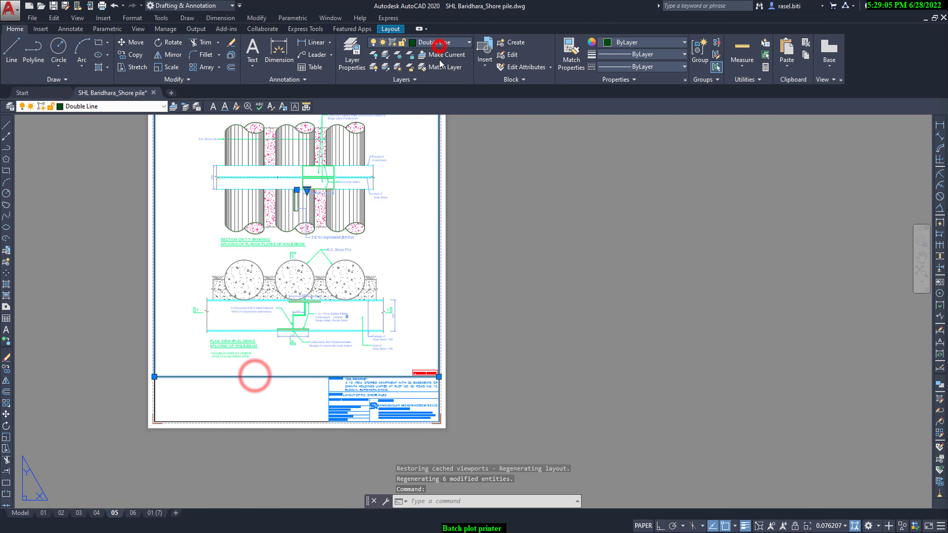
click(439, 43)
key(Escape)
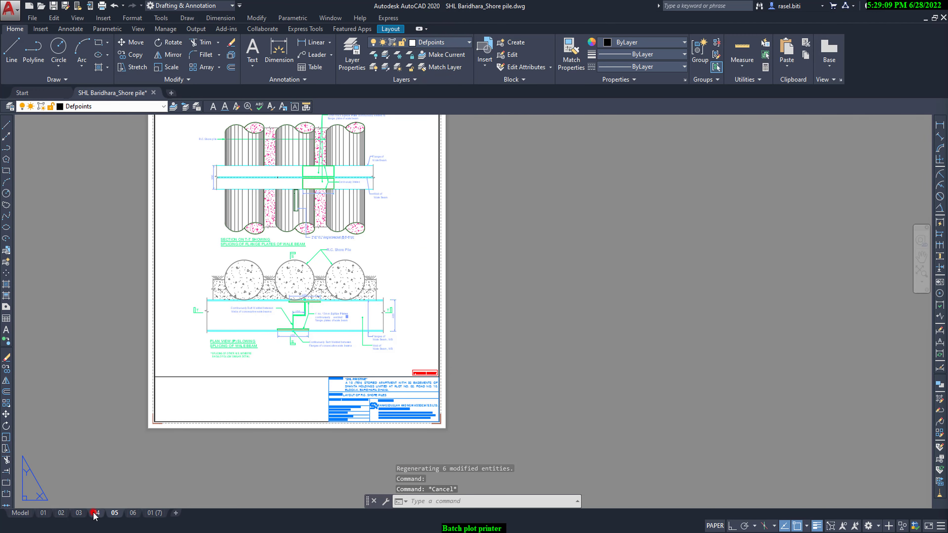
click(95, 513)
click(507, 235)
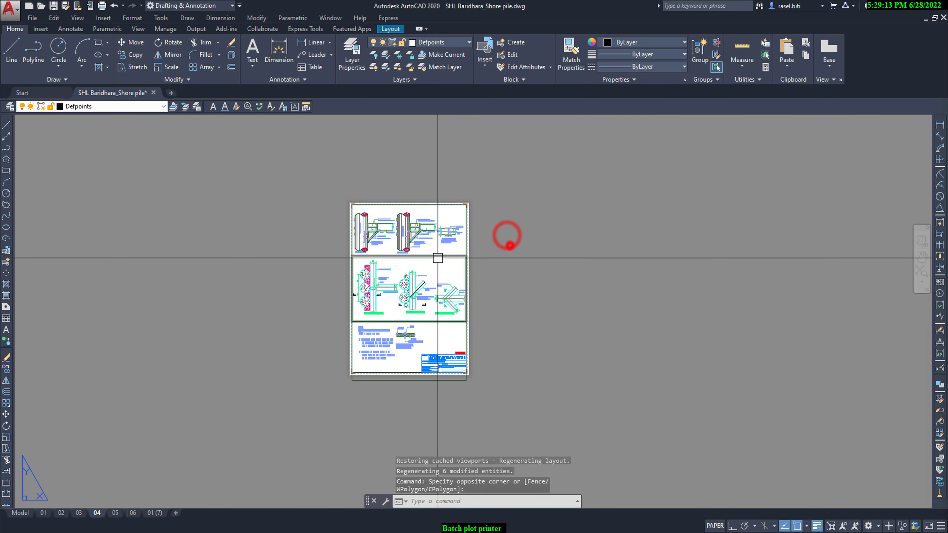
click(440, 249)
click(406, 335)
click(440, 42)
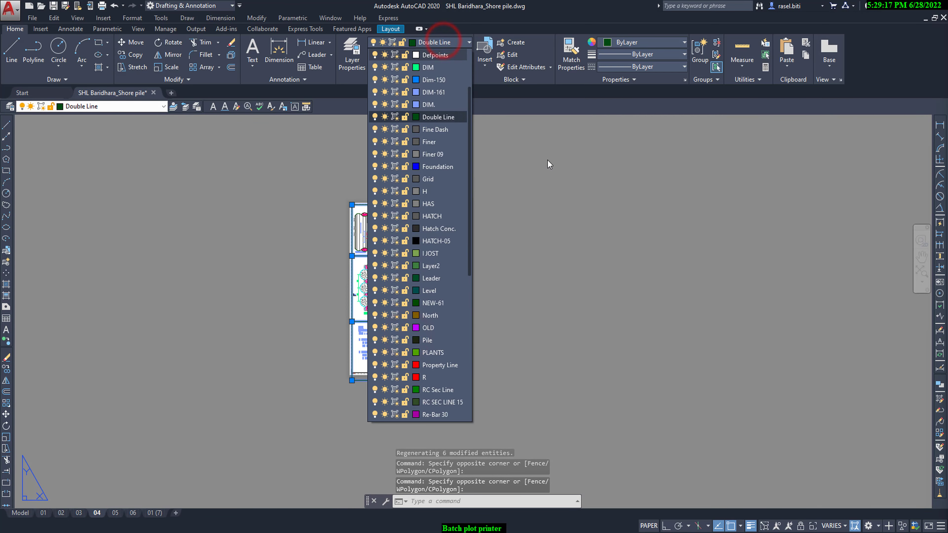
click(448, 56)
key(Escape)
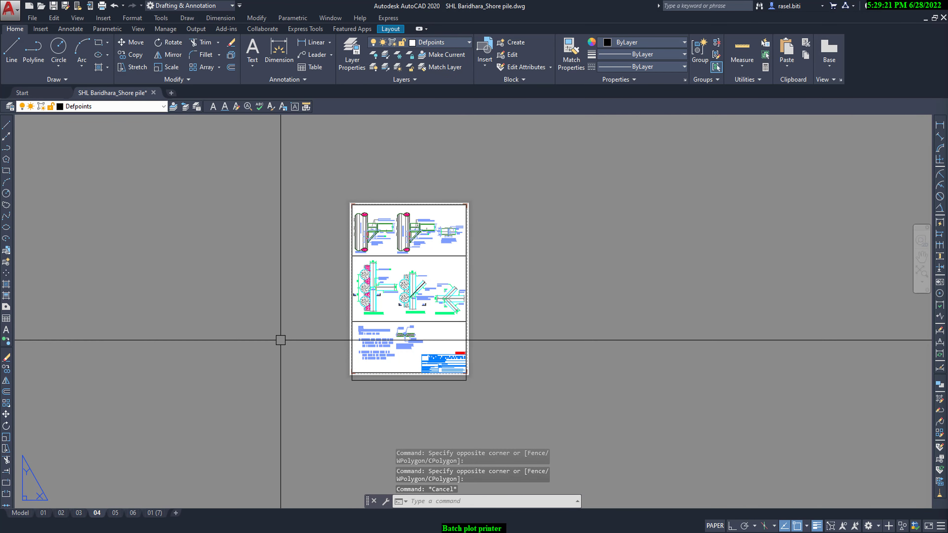
click(154, 512)
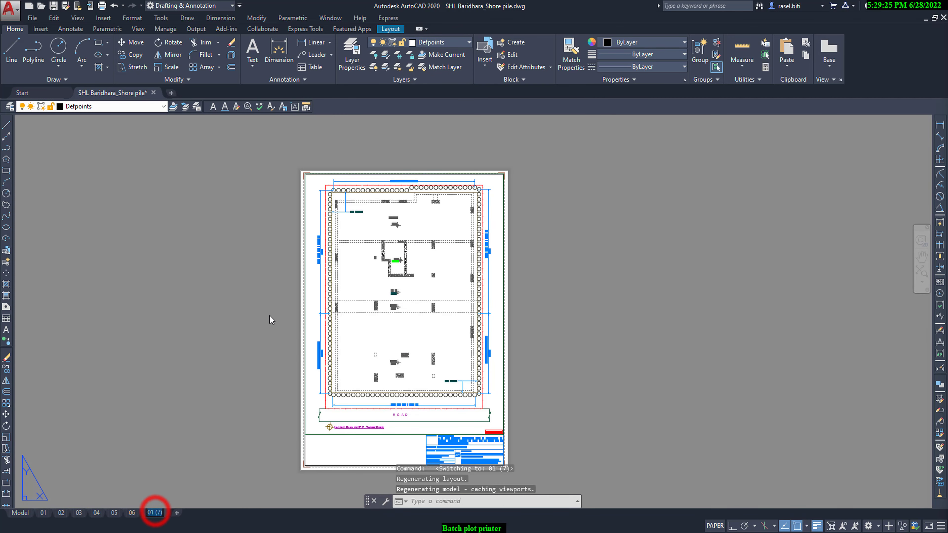
Narrow layout 01 (7)'s viewport by pulling its right edge leftward
click(226, 315)
click(250, 283)
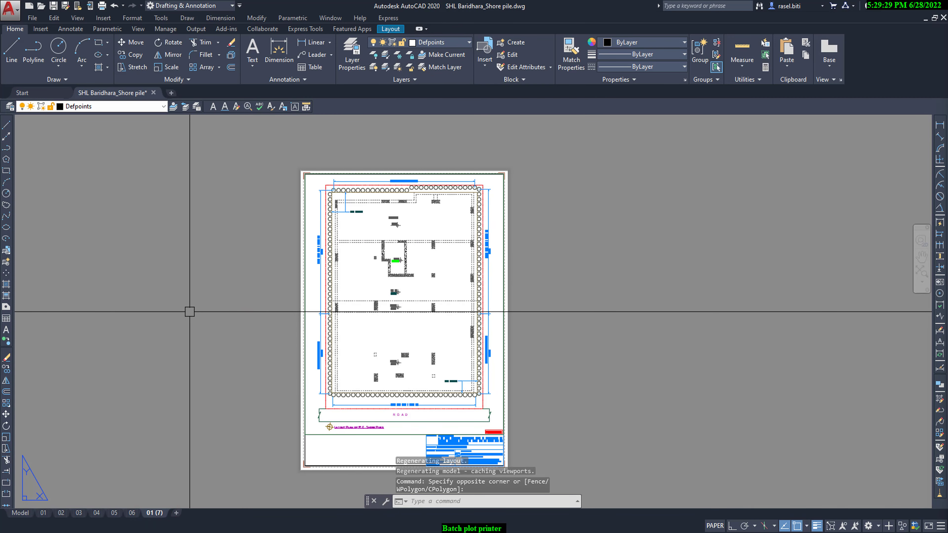
click(329, 434)
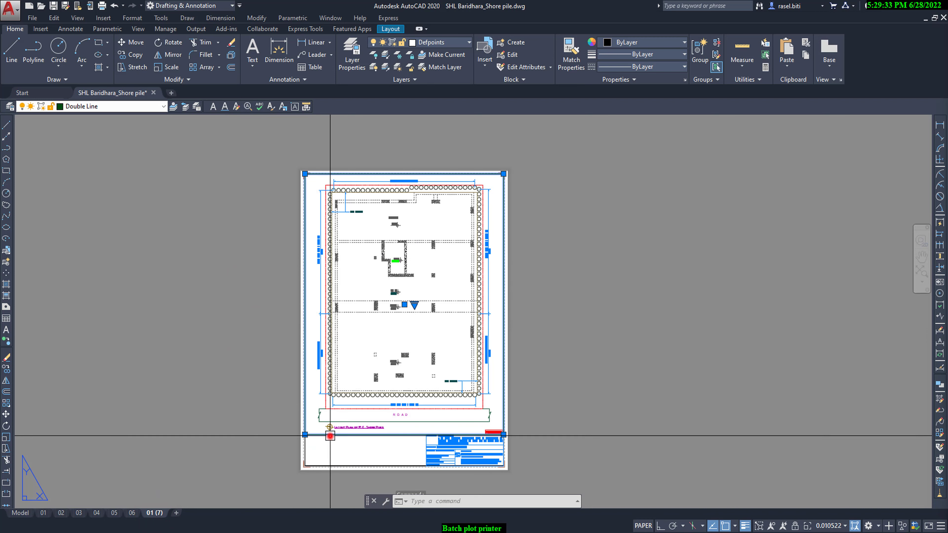
click(503, 435)
click(404, 434)
Zoom Window inside the viewport to frame the four stacked detail drawings, then return to paper space
double_click(353, 267)
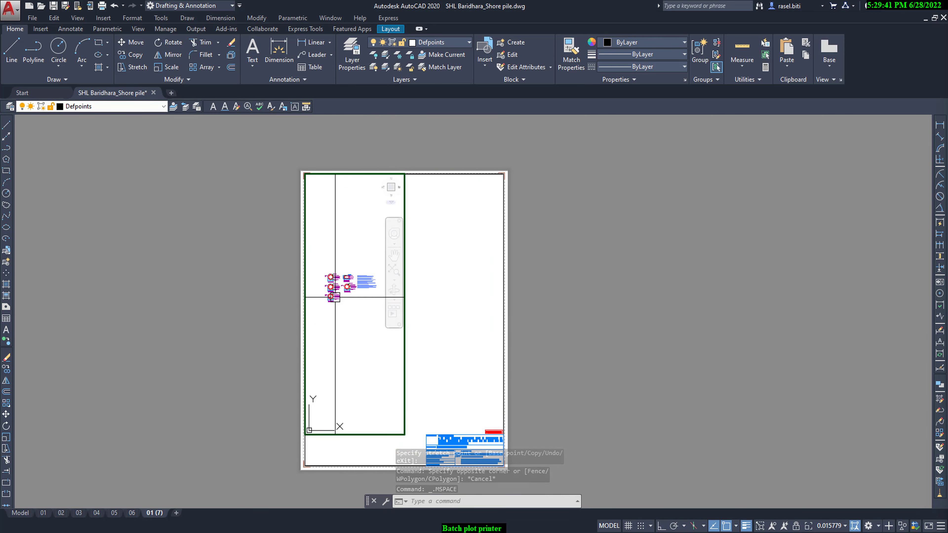
scroll(334, 297, down, 5)
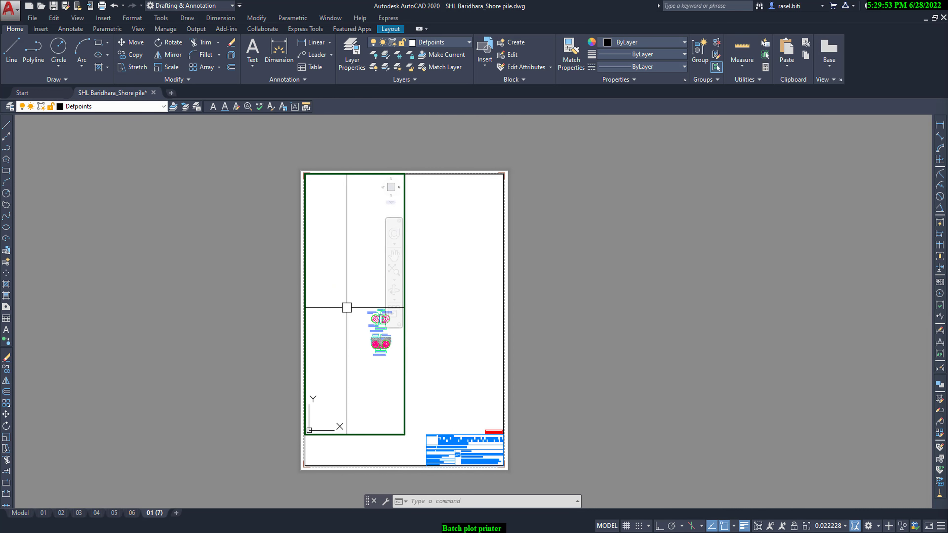
scroll(315, 316, down, 5)
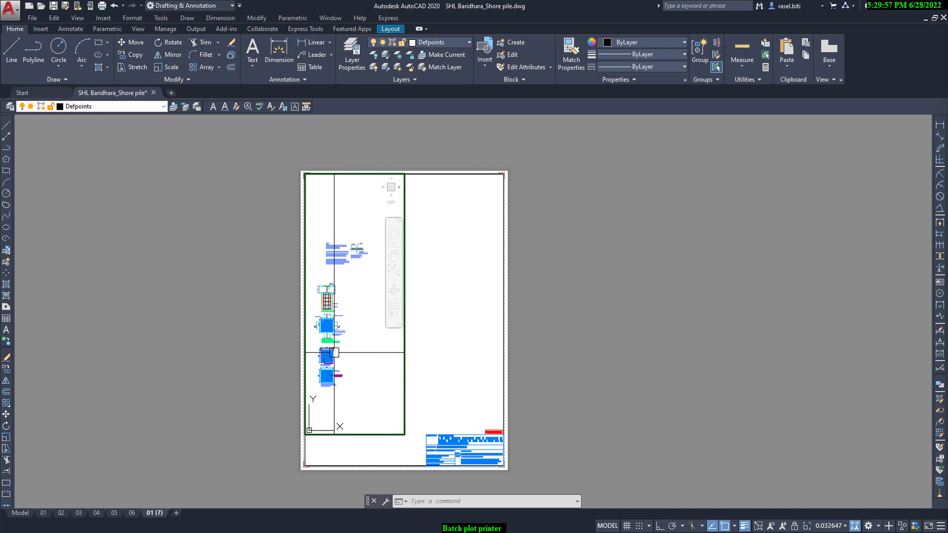
scroll(334, 352, up, 1)
scroll(354, 307, up, 1)
text(z)
key(Return)
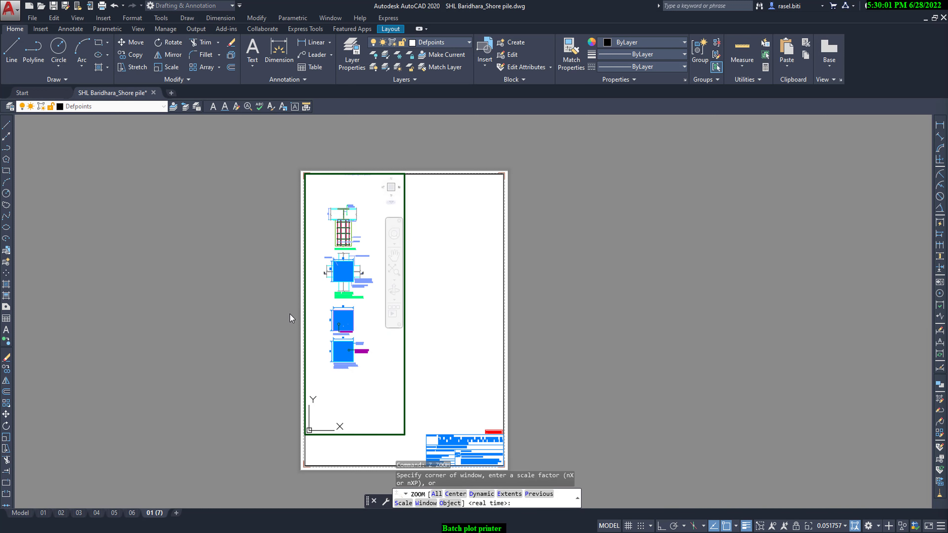
text(w)
key(Return)
click(318, 200)
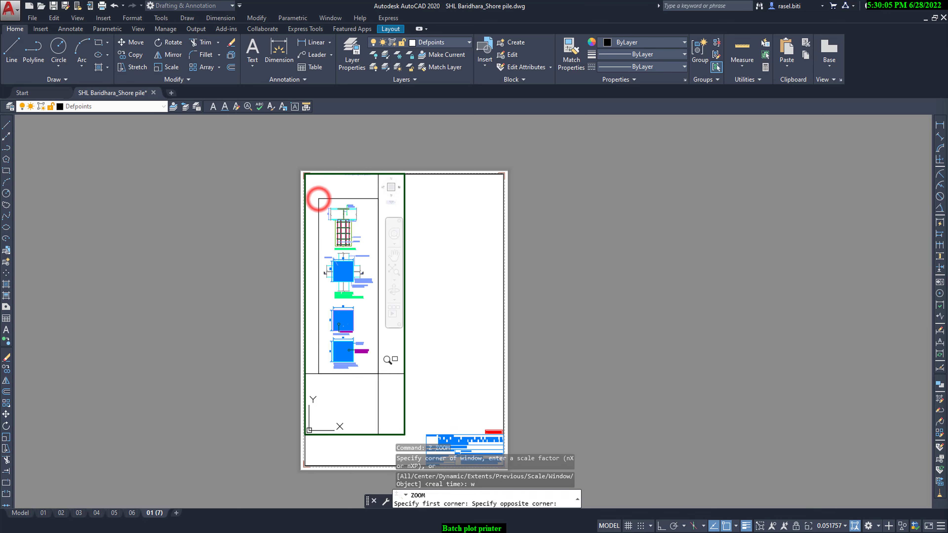
click(380, 376)
double_click(444, 373)
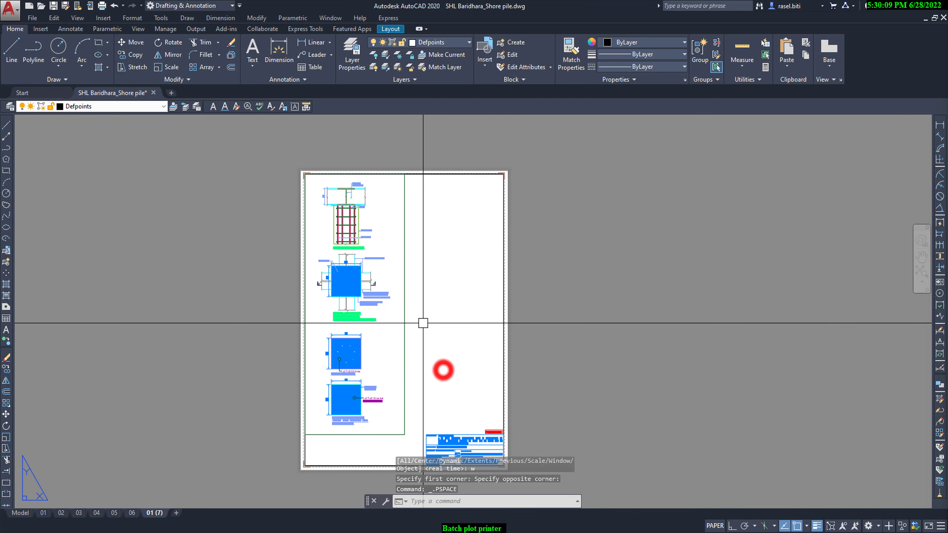
scroll(423, 322, up, 2)
Copy the left viewport to the right beside the original
scroll(338, 292, down, 3)
click(368, 381)
right_click(350, 348)
click(388, 178)
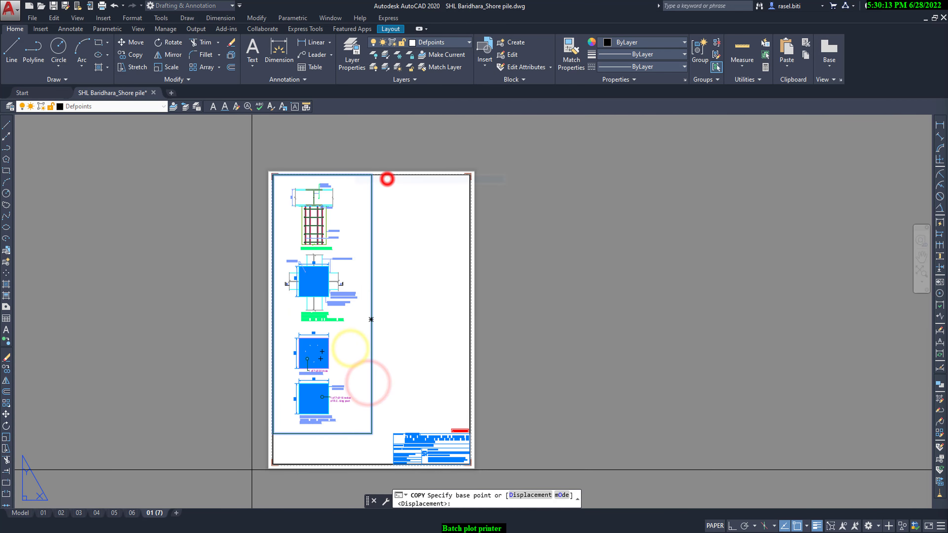
click(274, 433)
click(371, 434)
key(Escape)
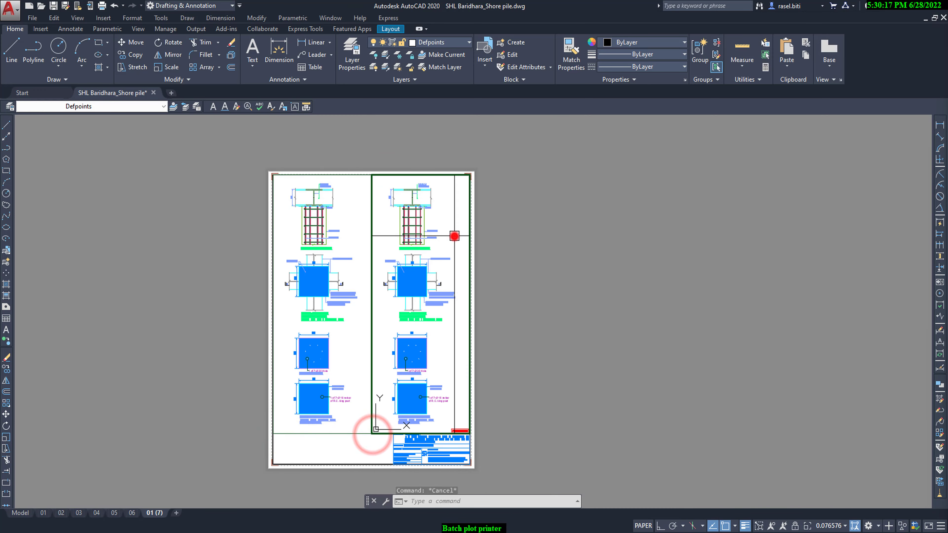
Zoom Window the copied viewport onto the king post's typical long section
double_click(454, 236)
scroll(442, 273, down, 3)
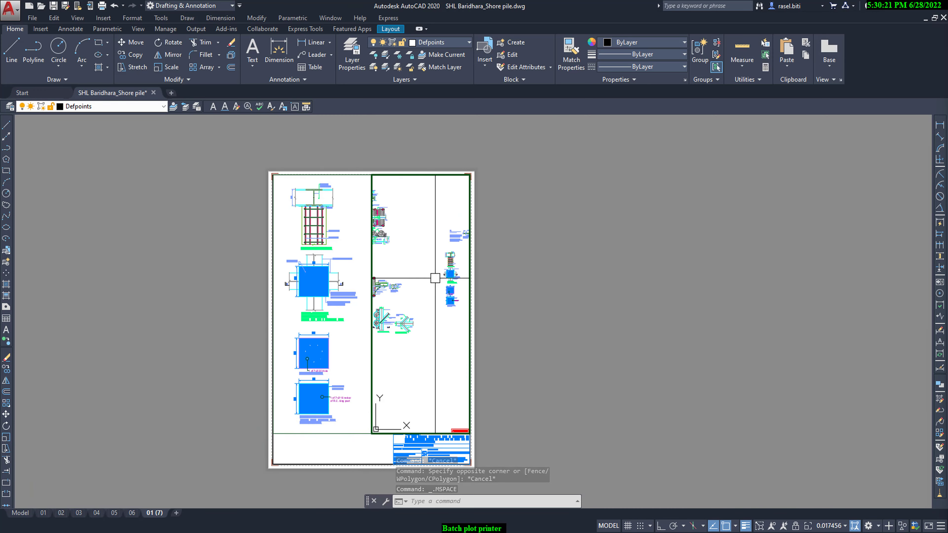
scroll(442, 274, down, 2)
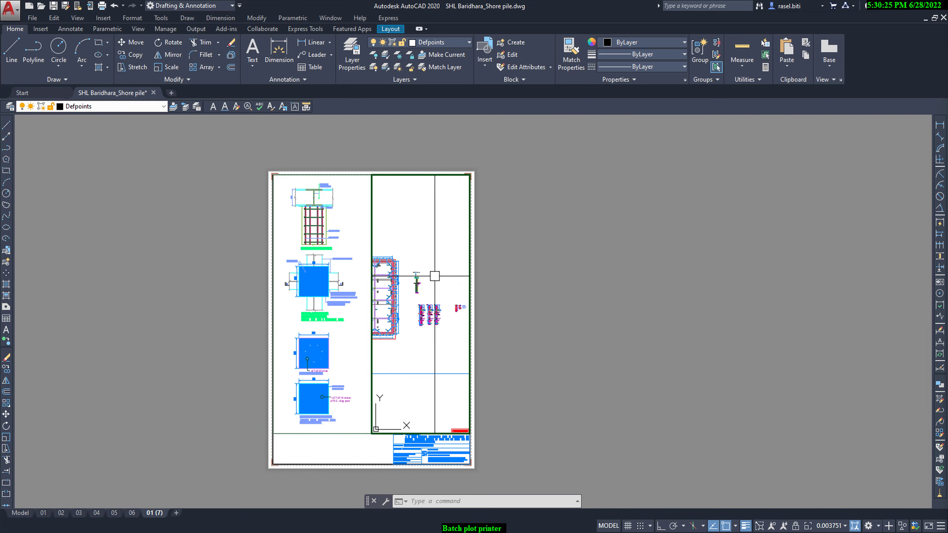
scroll(414, 284, up, 6)
key(Return)
text(w)
key(Return)
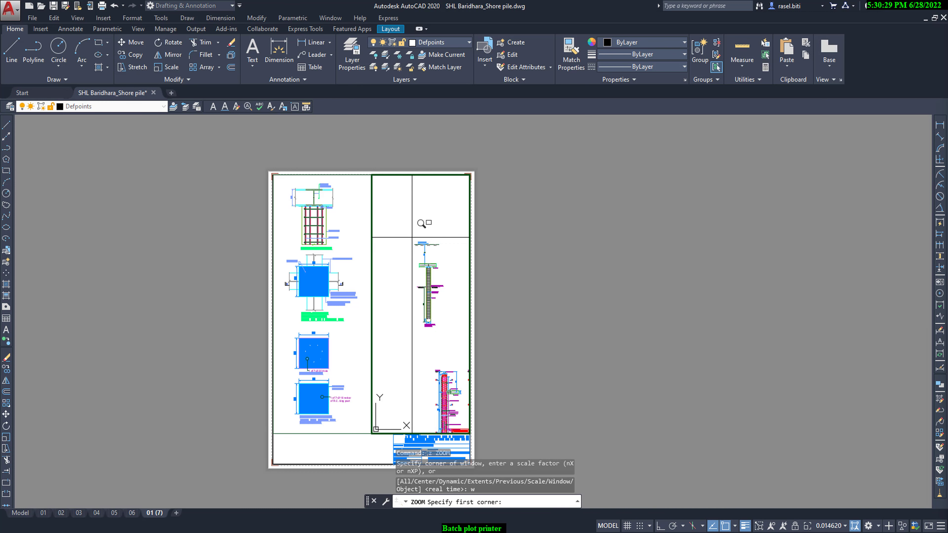
click(412, 238)
click(446, 330)
double_click(512, 324)
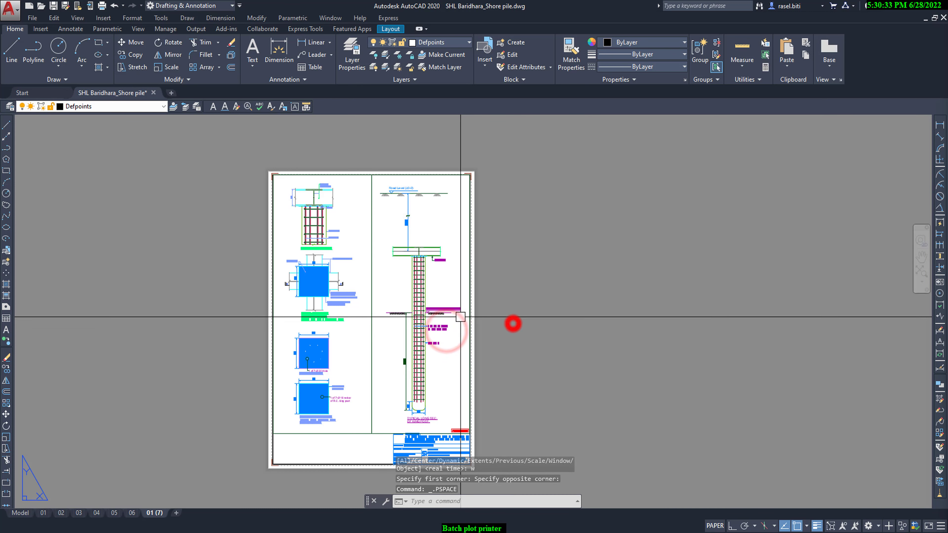
Put the new viewport's border on Defpoints and save the drawing
click(308, 434)
click(371, 433)
key(Escape)
key(Escape)
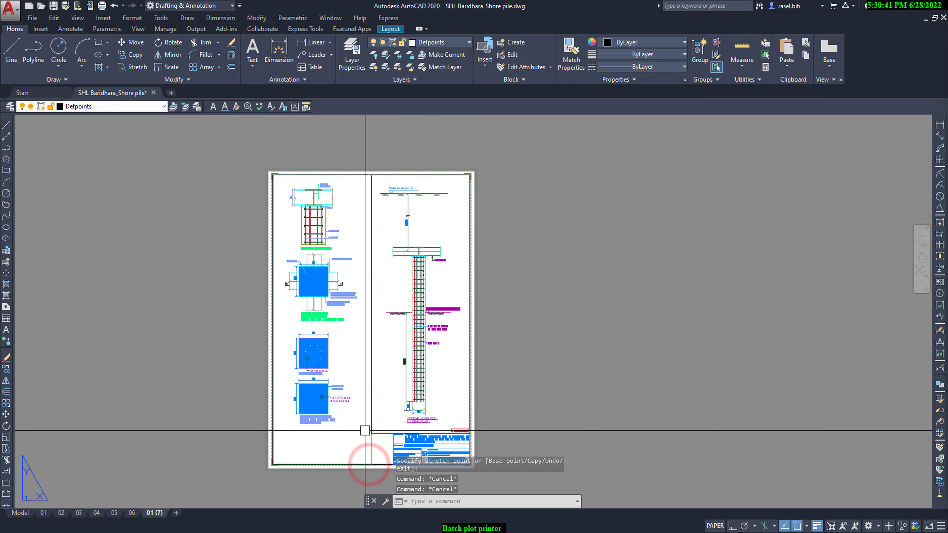
scroll(364, 427, up, 2)
click(388, 390)
click(355, 411)
click(429, 46)
click(439, 67)
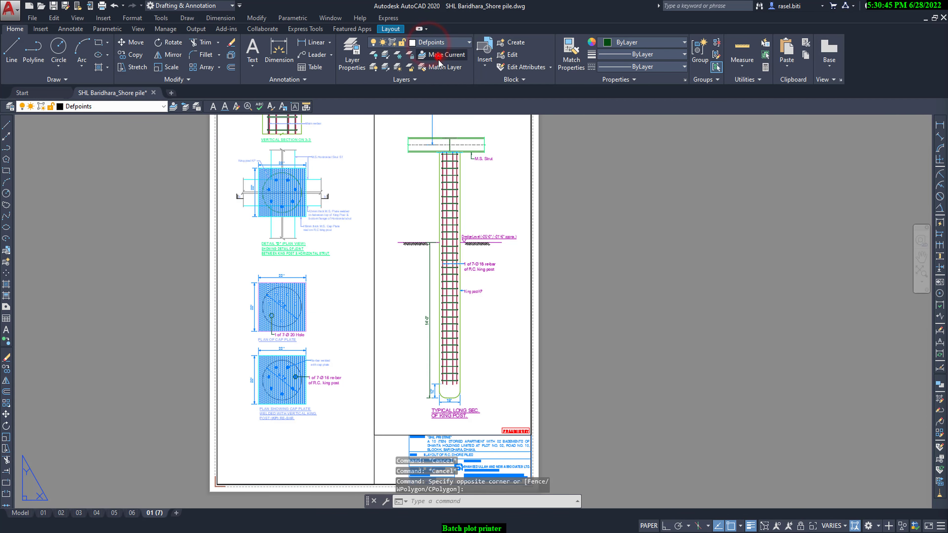
key(Escape)
key(Escape)
scroll(374, 313, down, 2)
scroll(343, 384, up, 2)
scroll(343, 383, down, 2)
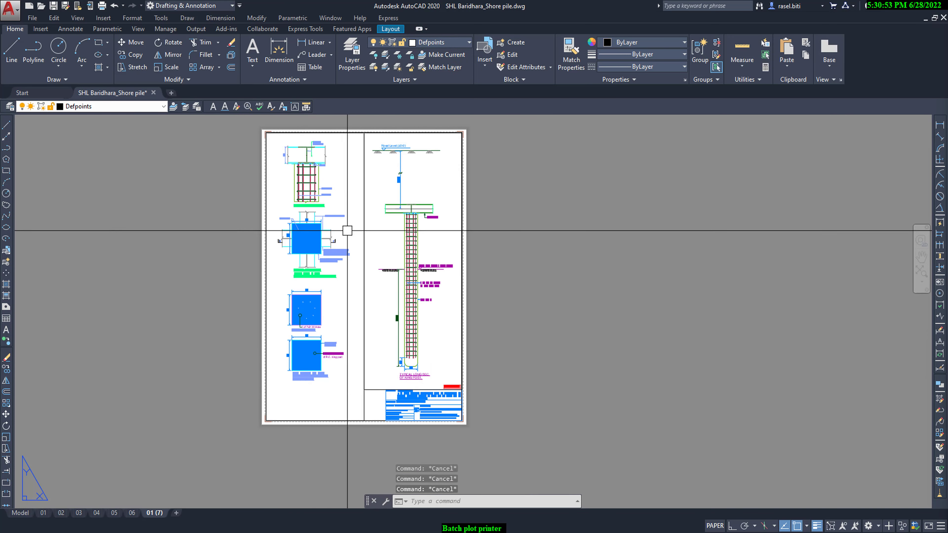
click(53, 5)
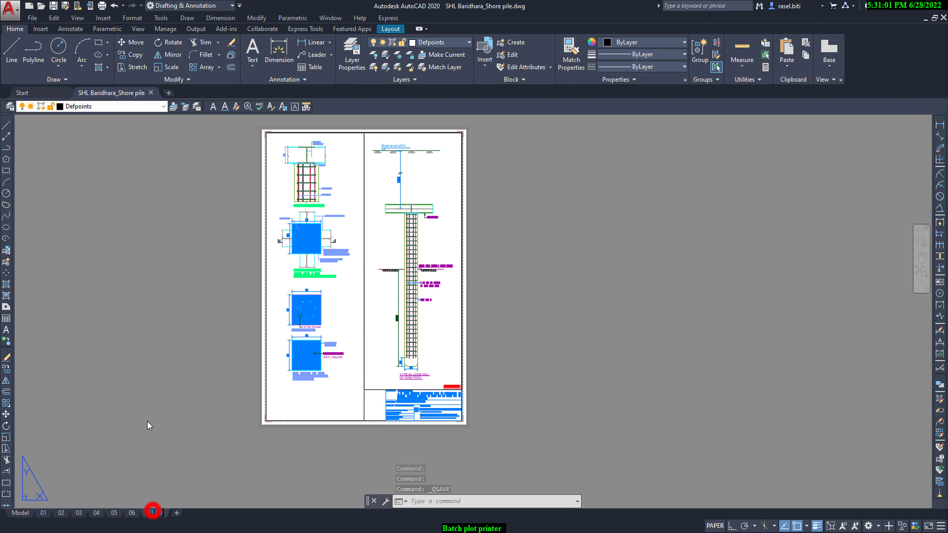
Put layout 01's viewport on the Defpoints layer
click(201, 436)
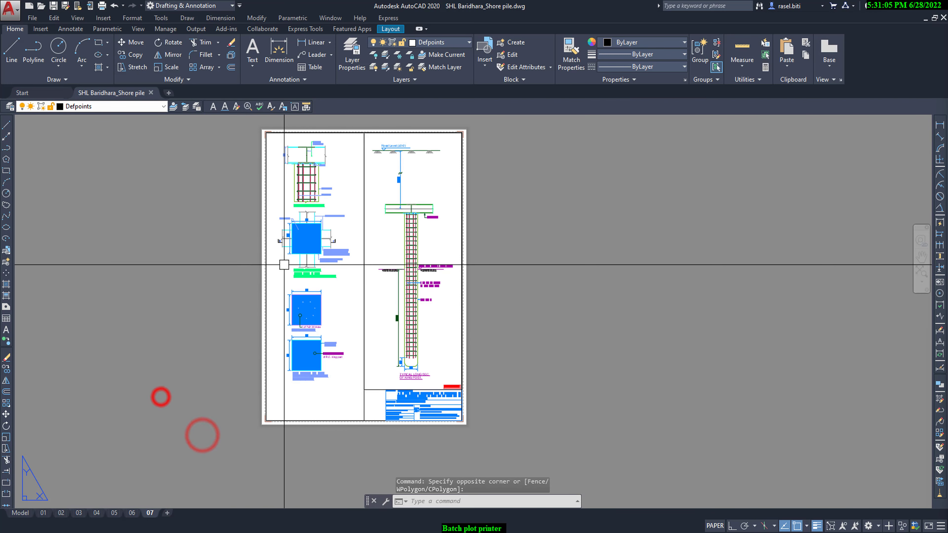
middle_drag(159, 395, 162, 412)
click(43, 513)
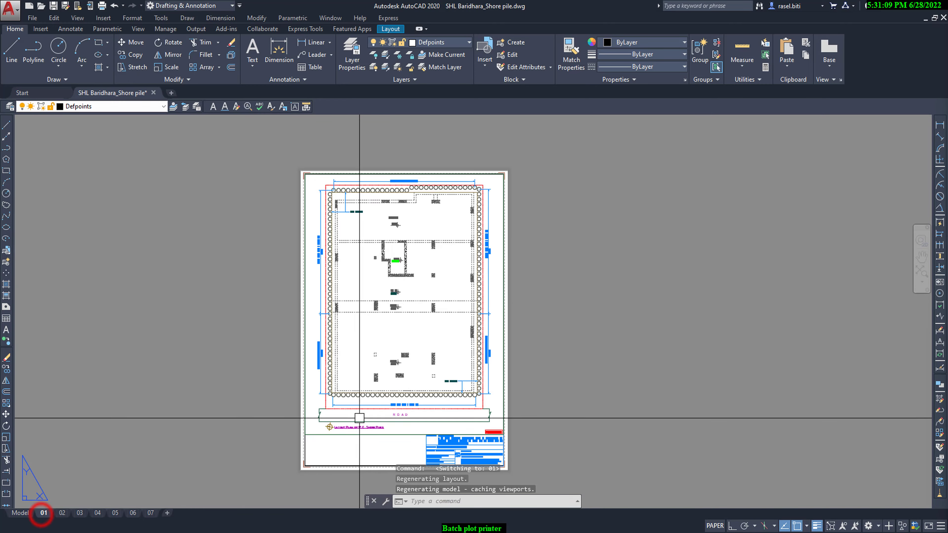
click(388, 436)
click(443, 42)
click(429, 62)
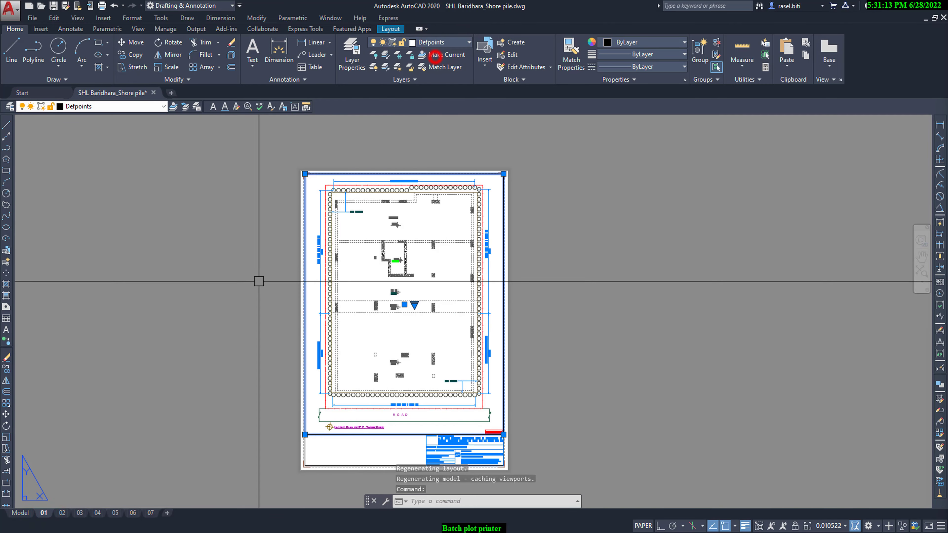
key(Escape)
key(Escape)
Check the layer of layout 02's lower viewport
click(60, 513)
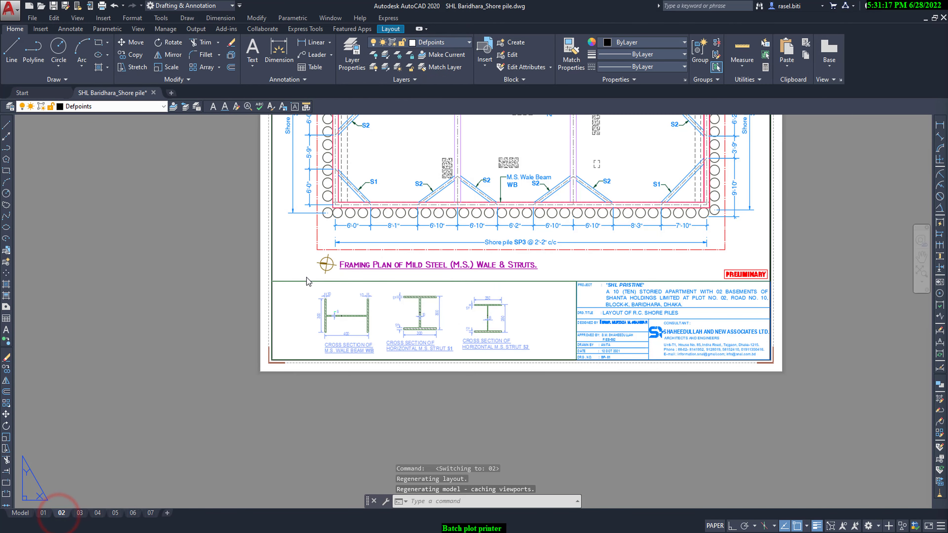
click(304, 267)
click(290, 298)
click(469, 42)
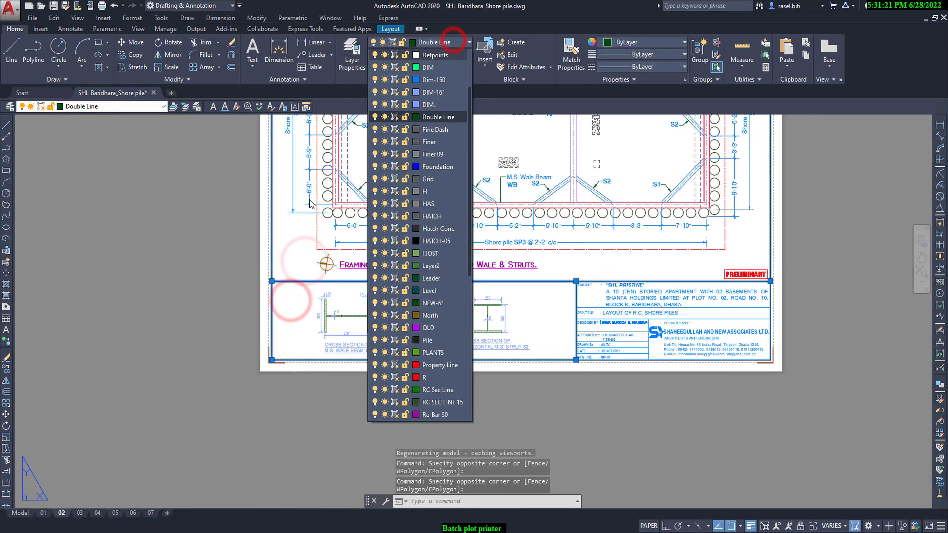
key(Escape)
Move layout 03's lower viewport onto Defpoints
click(80, 513)
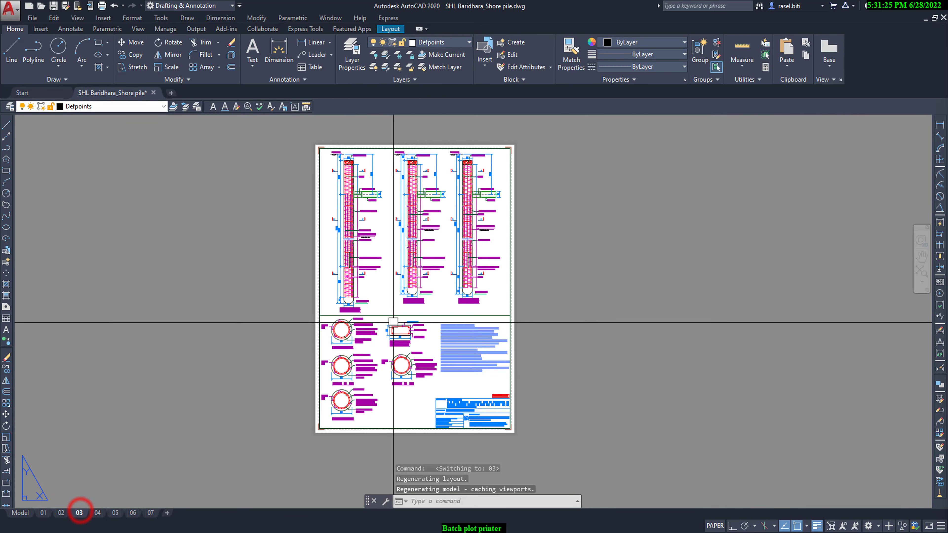
click(387, 292)
click(373, 331)
click(435, 42)
scroll(436, 112, up, 5)
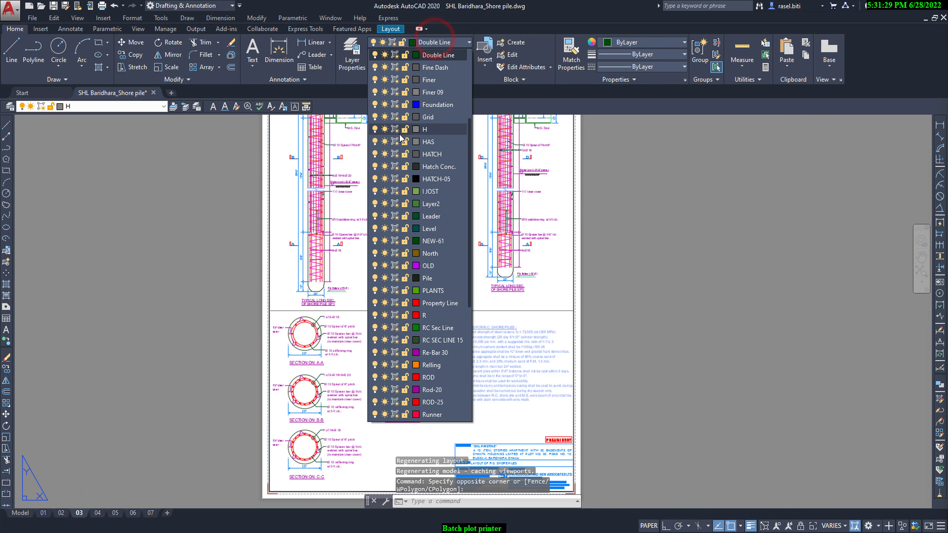
click(438, 56)
click(168, 263)
scroll(168, 263, down, 2)
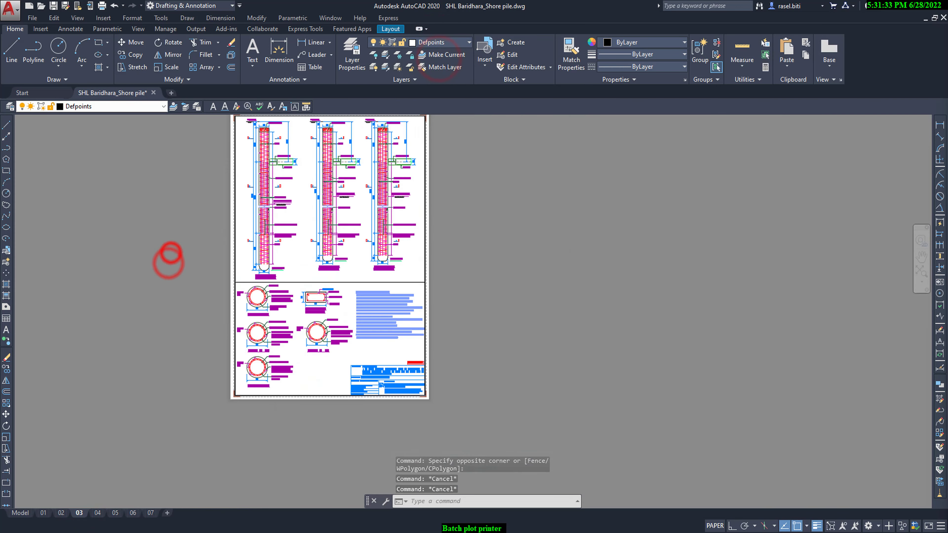
scroll(168, 262, down, 2)
Pass through layouts 04 and 05, then put layout 06's lower-left viewport on Defpoints
click(97, 512)
click(114, 513)
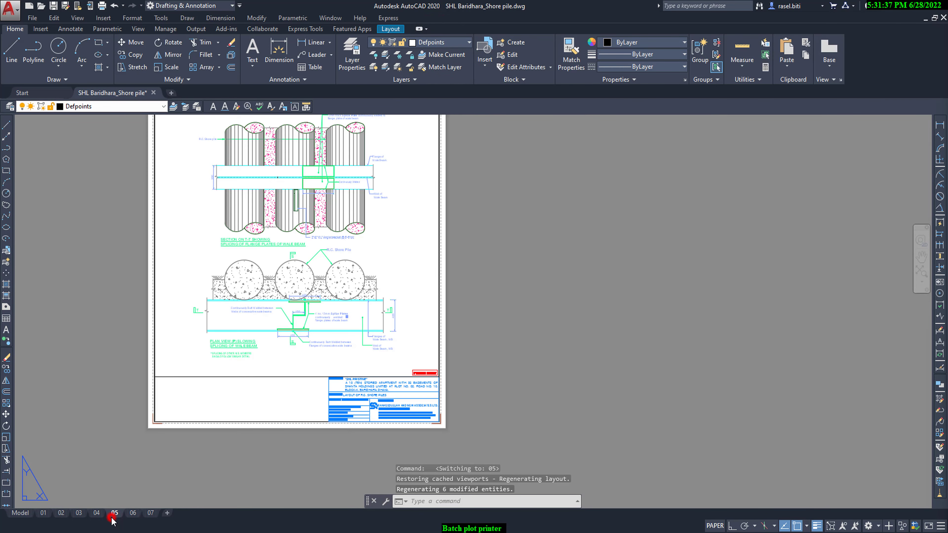
click(133, 513)
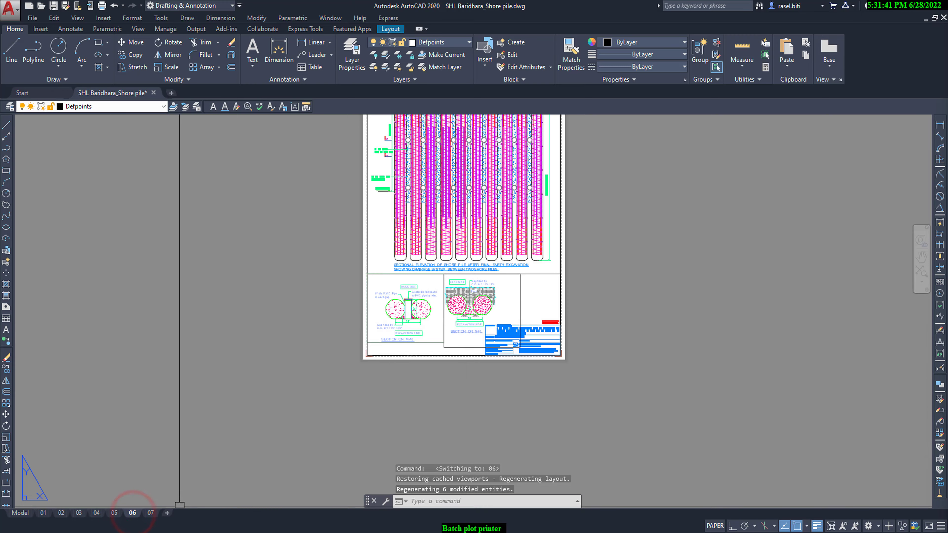
scroll(403, 325, up, 3)
click(392, 344)
click(452, 43)
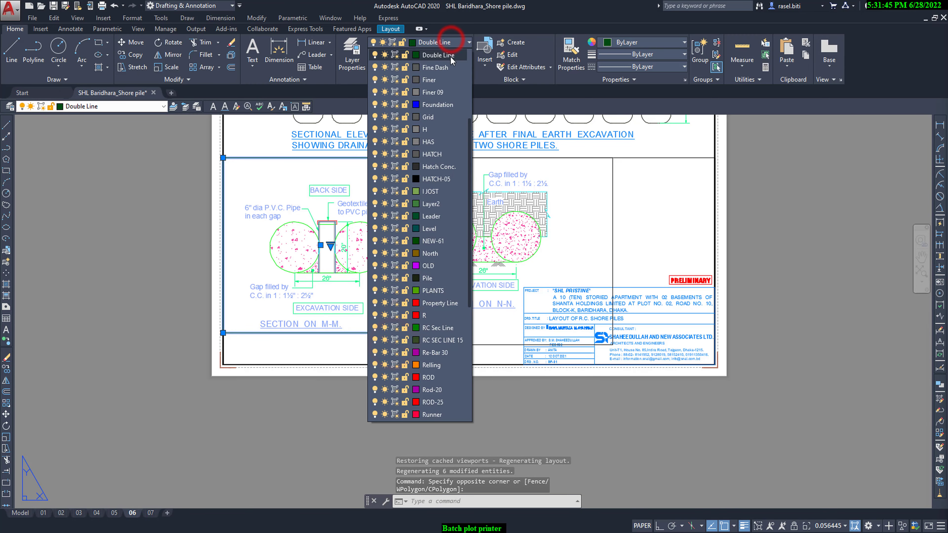
scroll(433, 112, up, 3)
click(430, 59)
scroll(239, 347, down, 3)
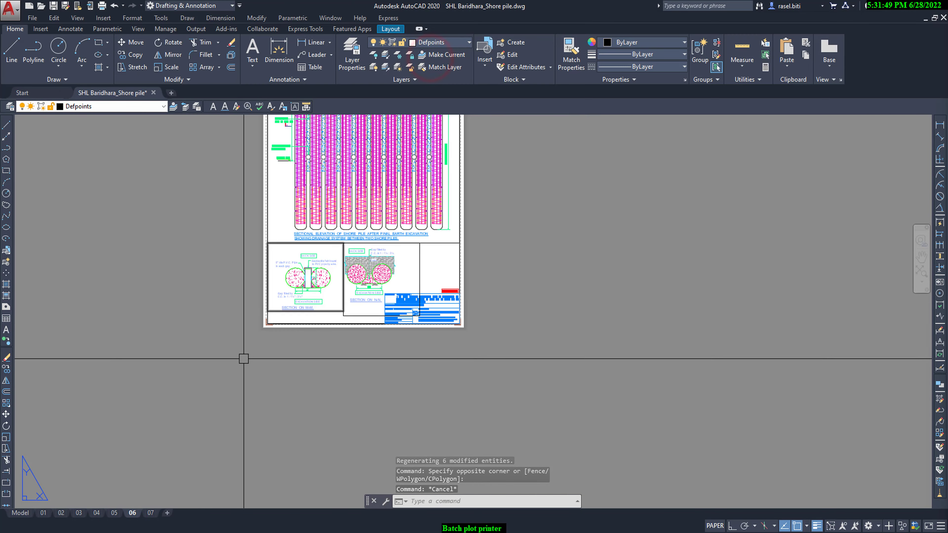
Return to layout 07 and save the drawing
click(149, 513)
click(377, 283)
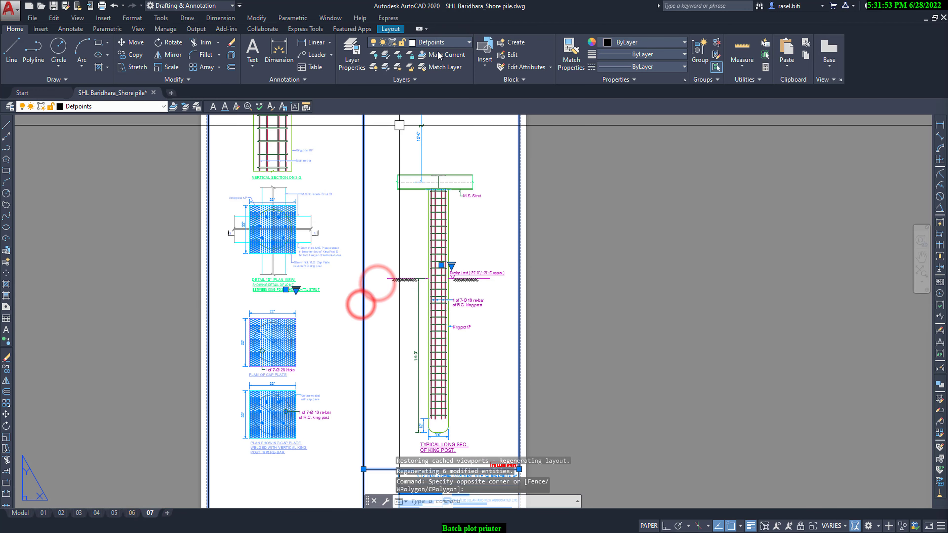
key(Escape)
key(Escape)
scroll(338, 282, down, 4)
key(ctrl+s)
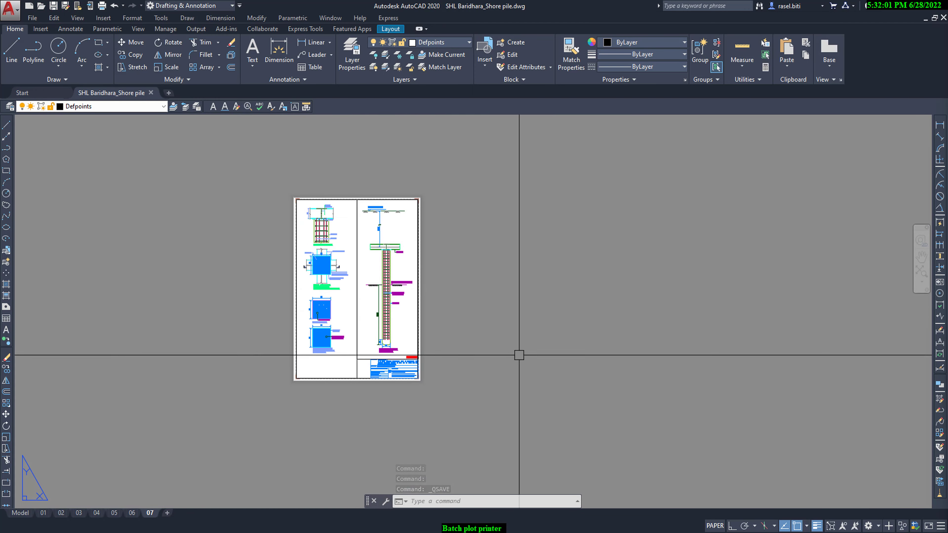
click(43, 513)
click(79, 512)
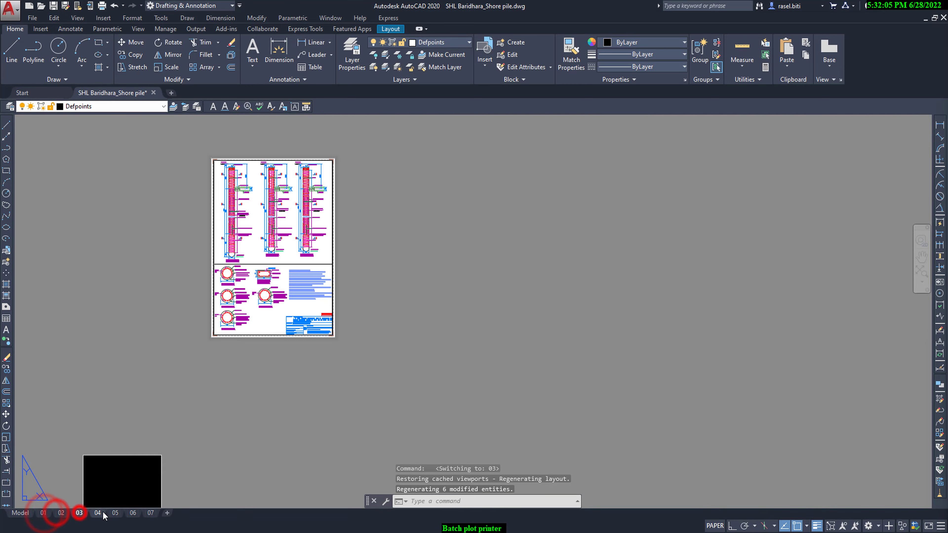
click(115, 512)
click(150, 512)
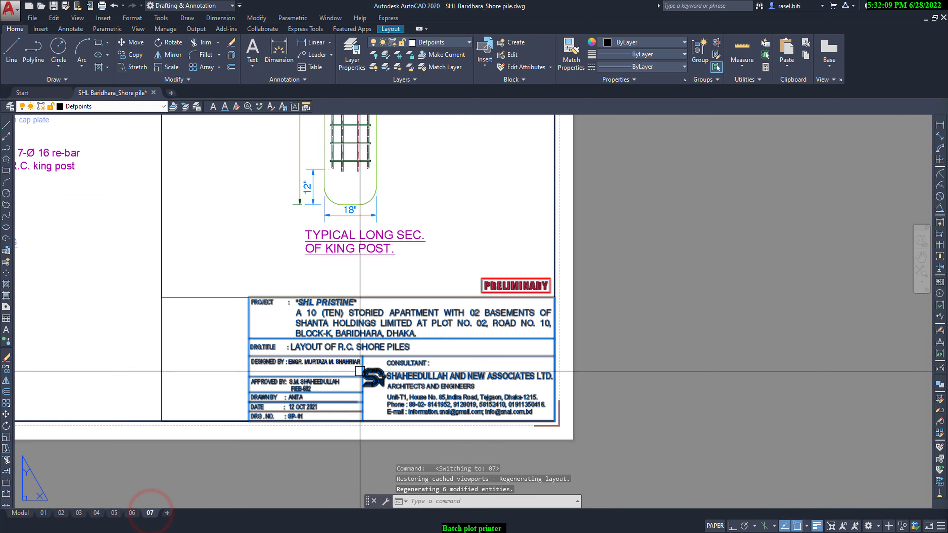
scroll(298, 388, down, 2)
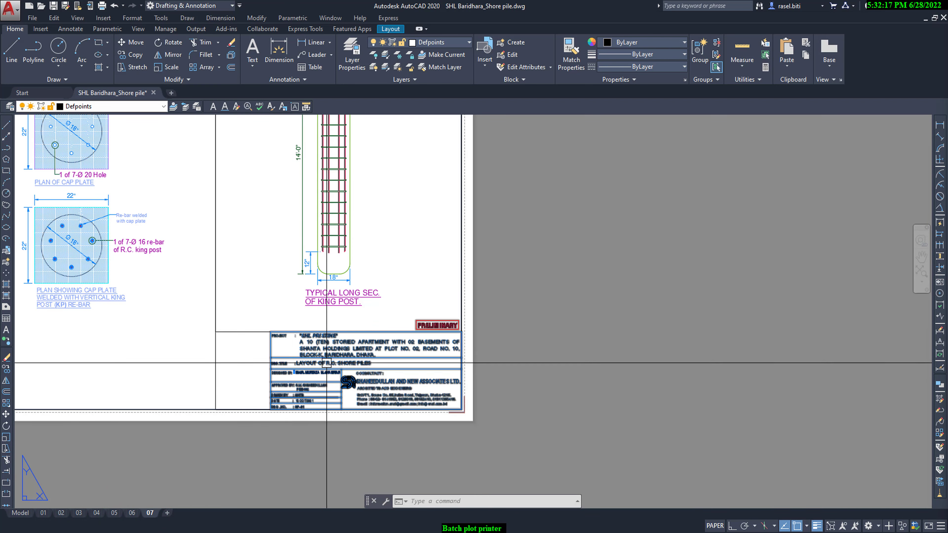
scroll(306, 360, up, 3)
click(314, 361)
scroll(352, 376, down, 10)
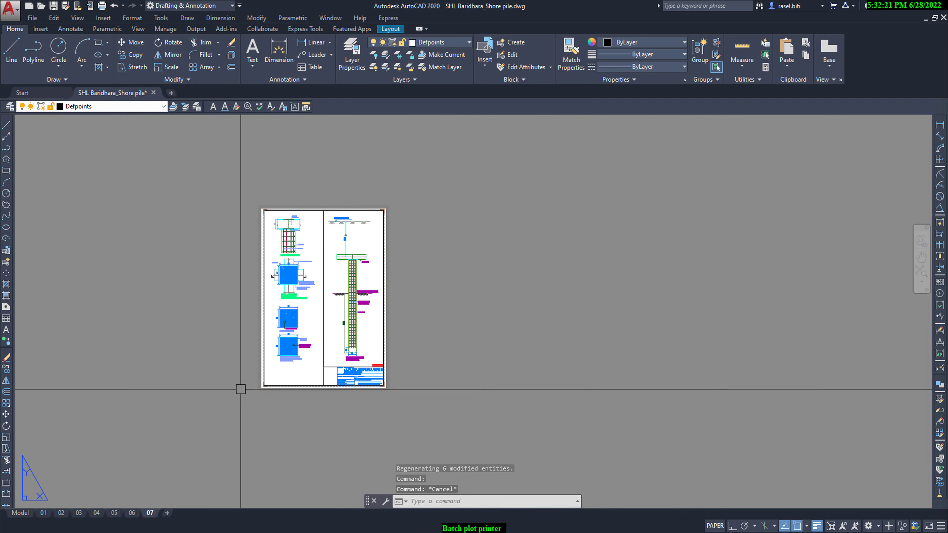
scroll(241, 389, up, 5)
scroll(373, 414, down, 5)
scroll(287, 410, up, 2)
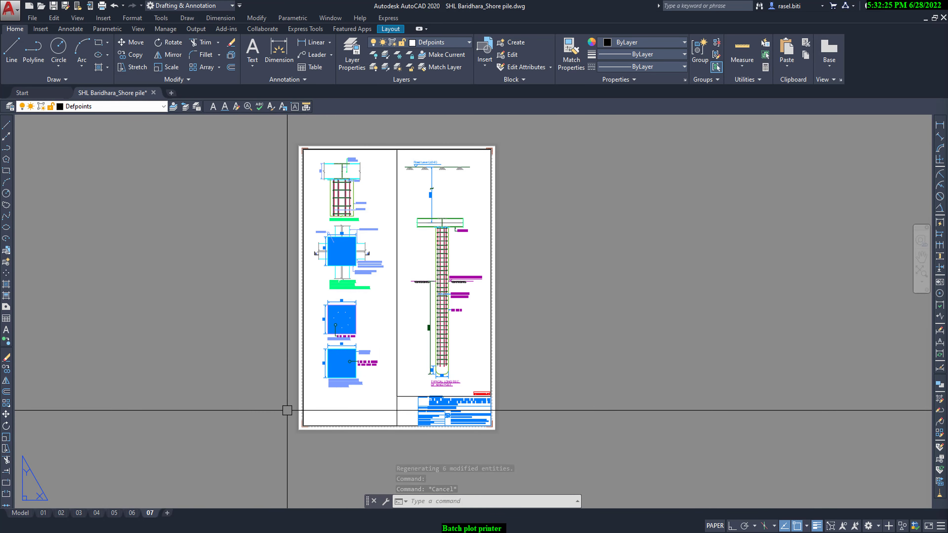